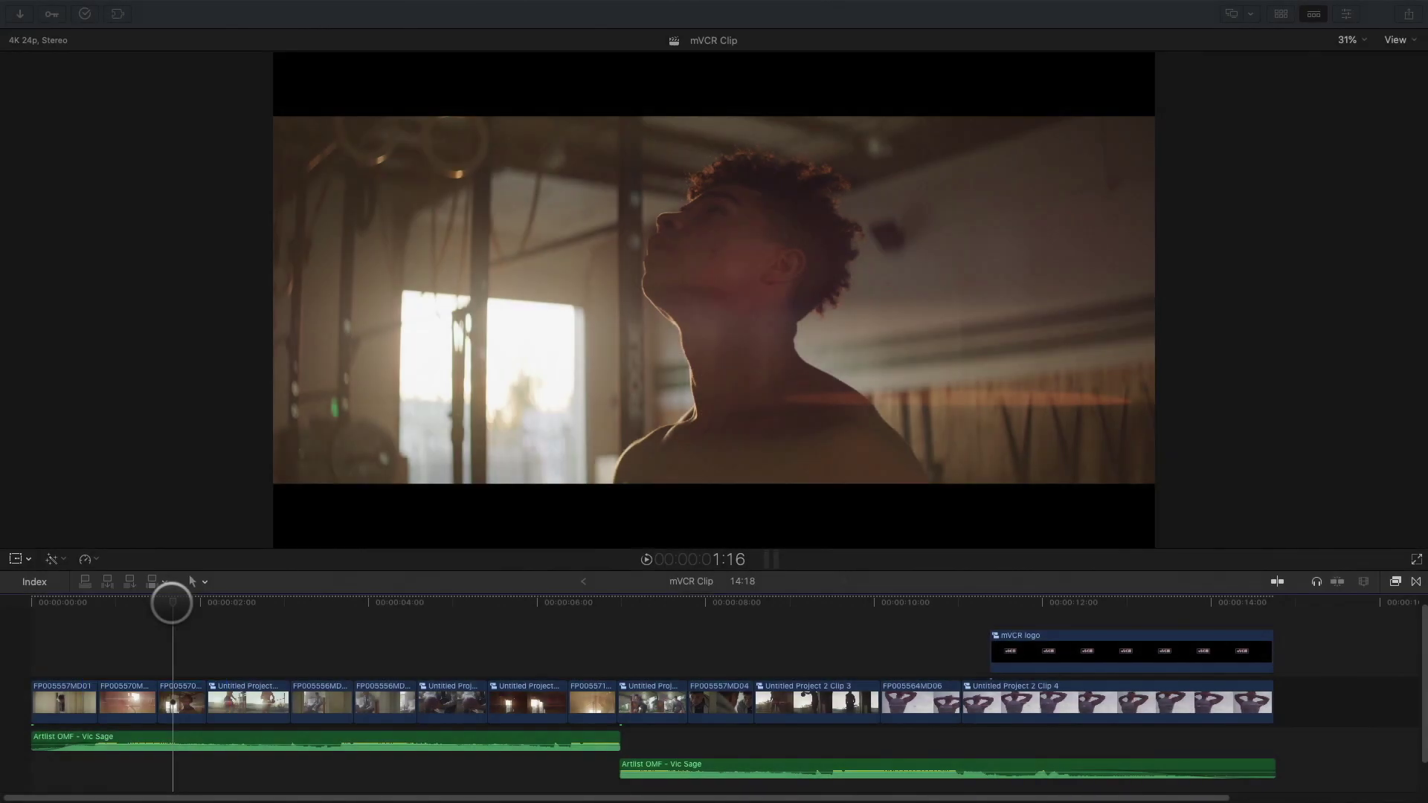
Turn on skimming, move the playhead onto the basketball clip and select it.
key(s)
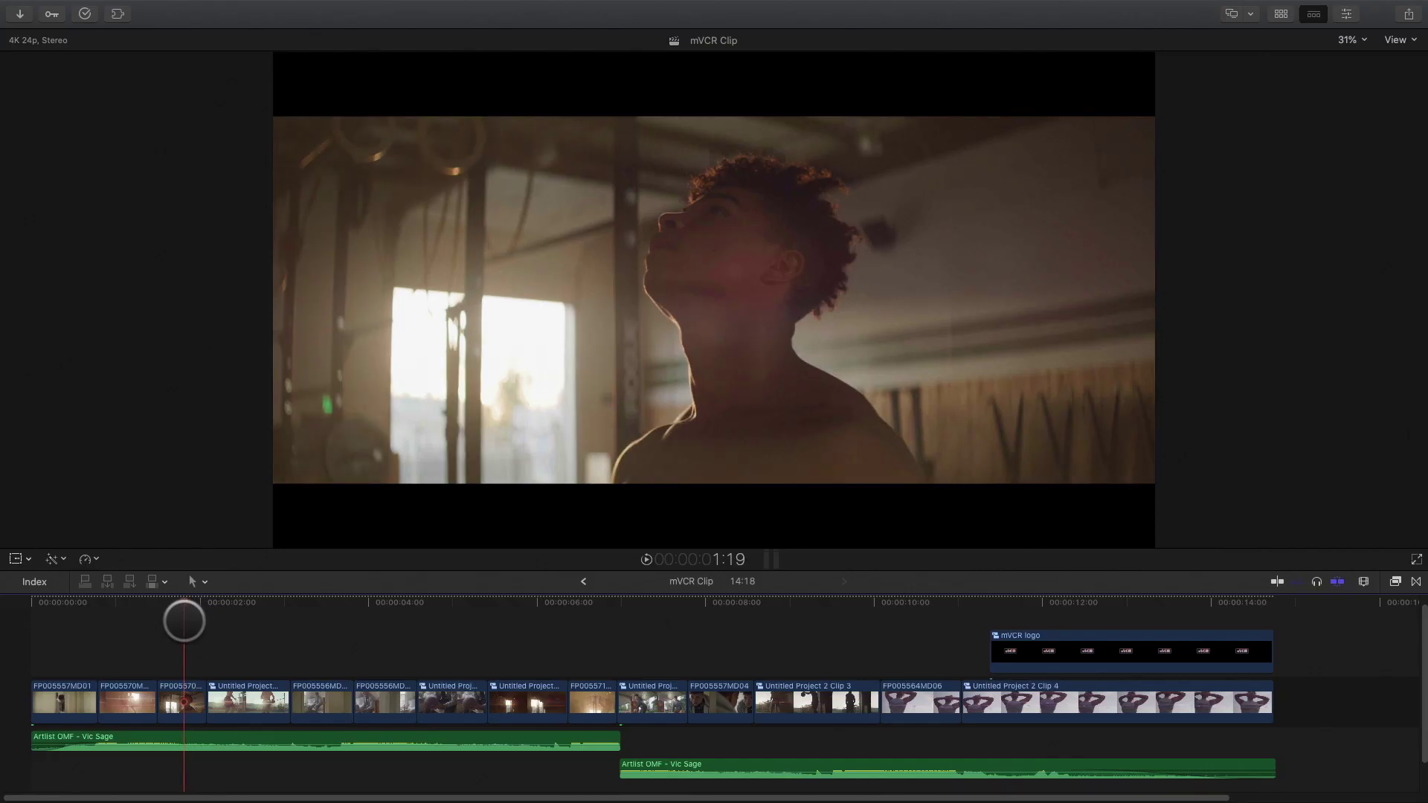
drag(184, 621, 239, 615)
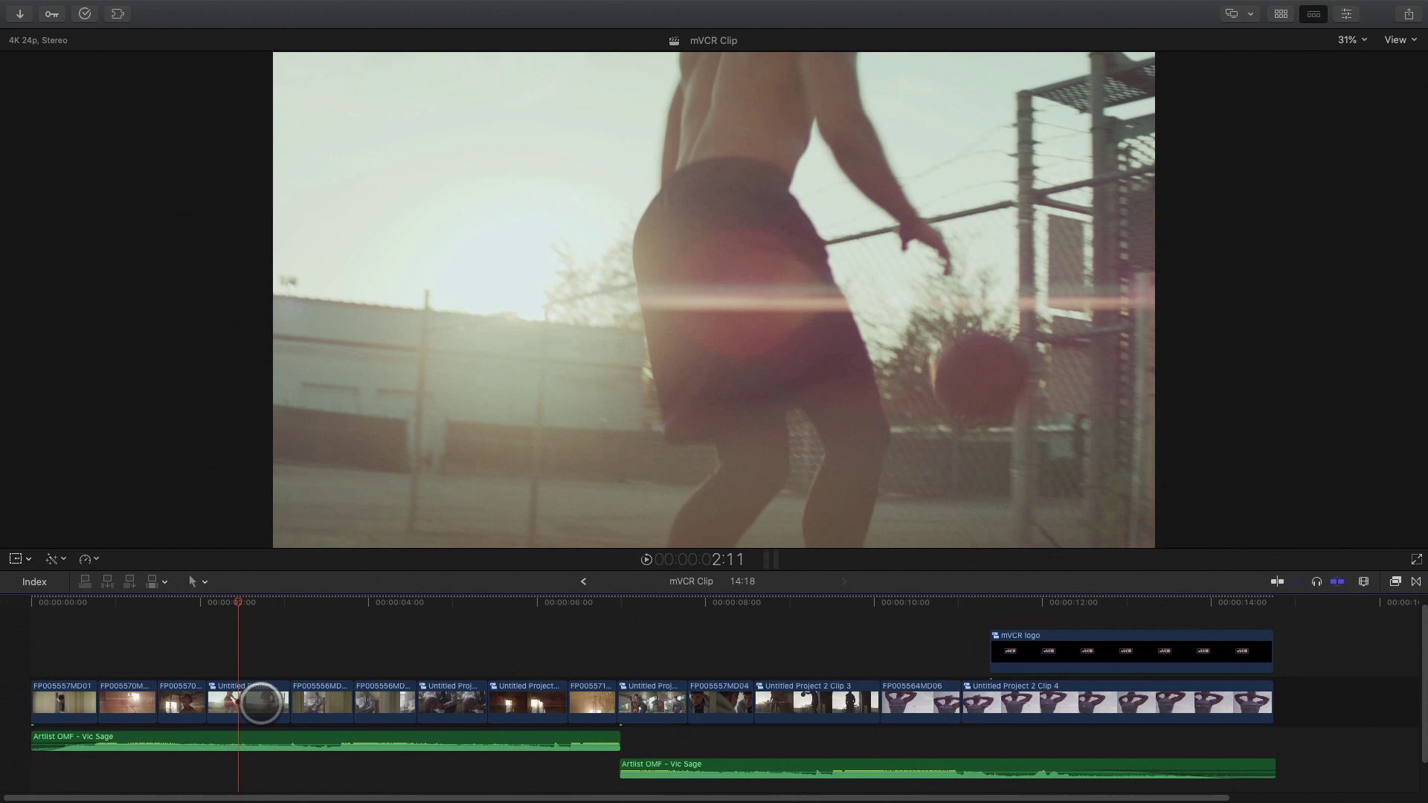
click(257, 703)
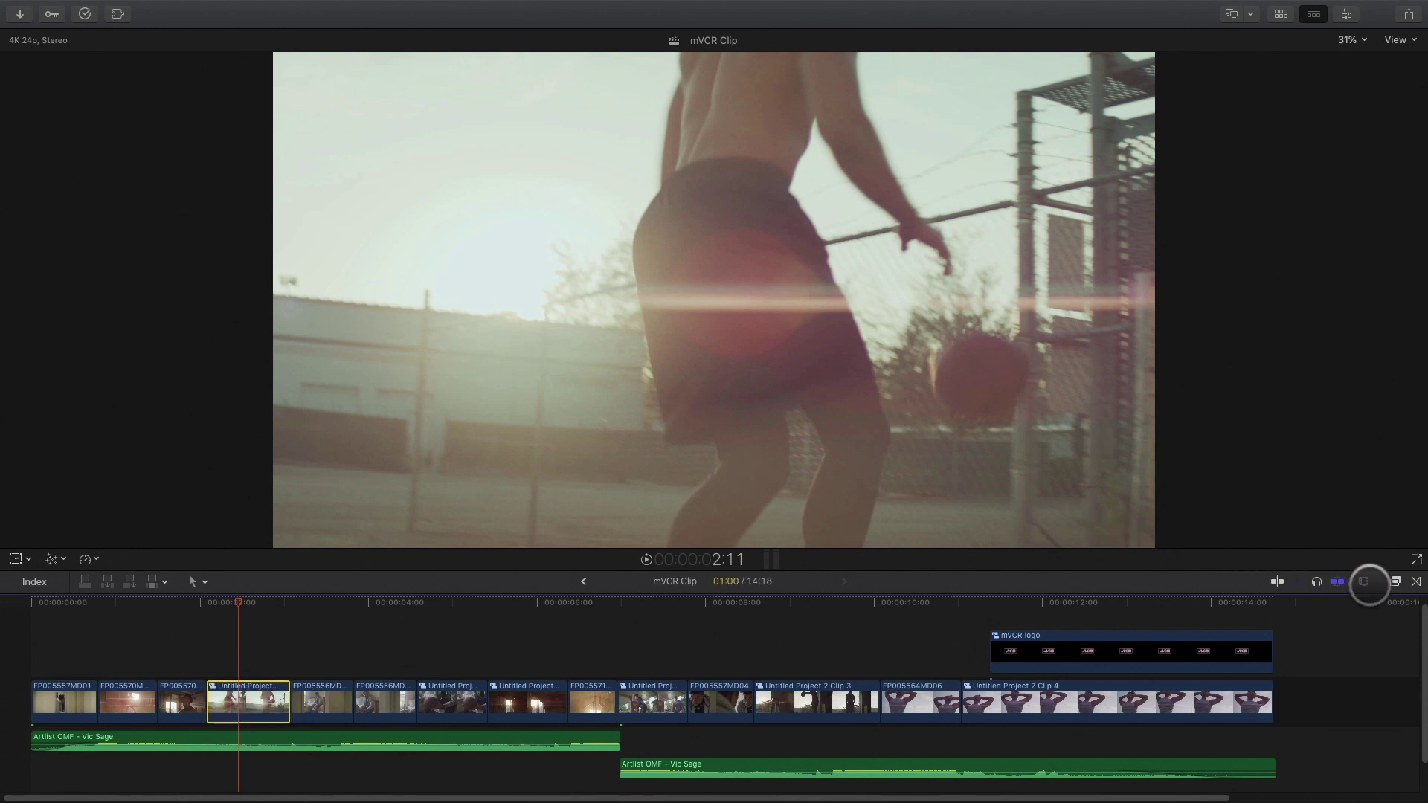
Open the Effects browser with its category list hidden.
click(1395, 581)
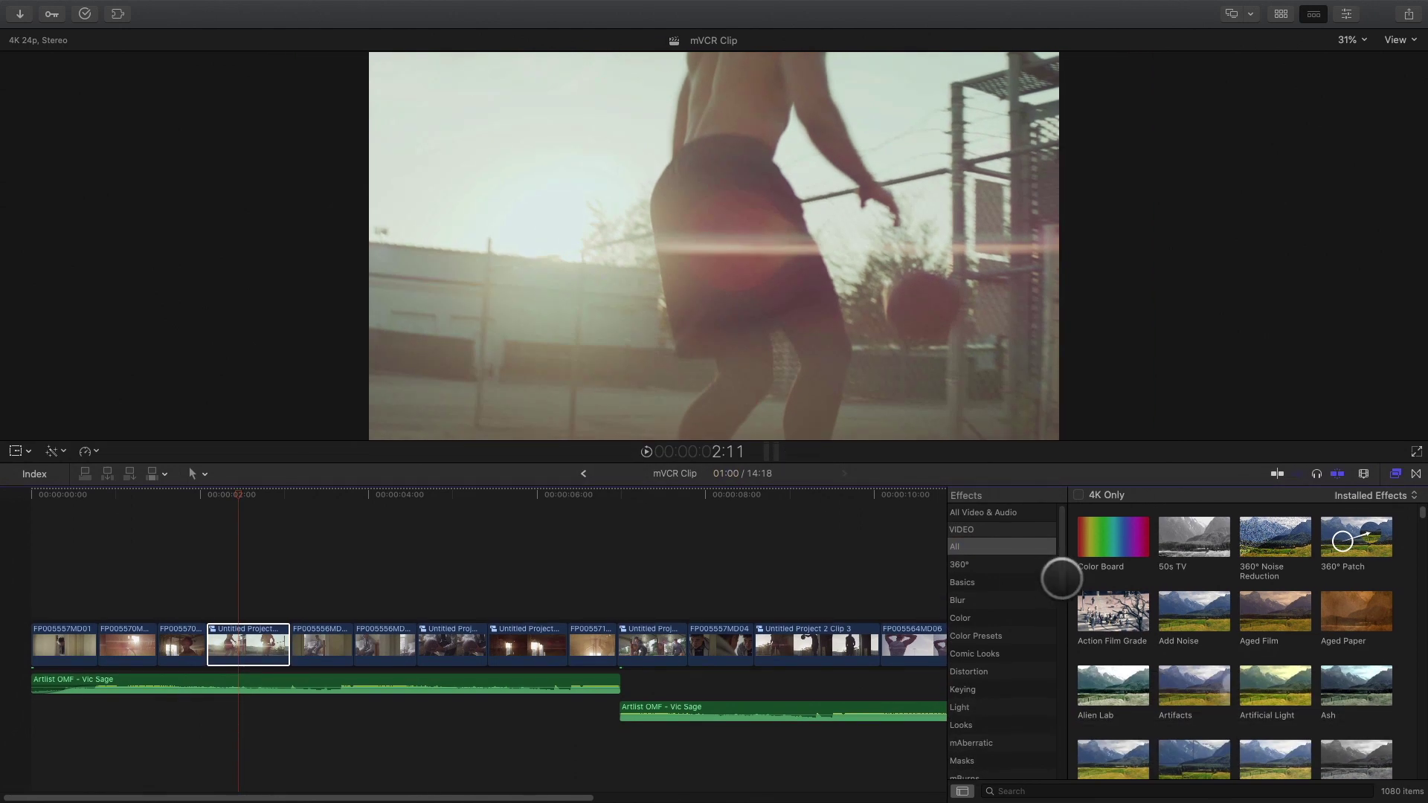
drag(1062, 578, 1075, 691)
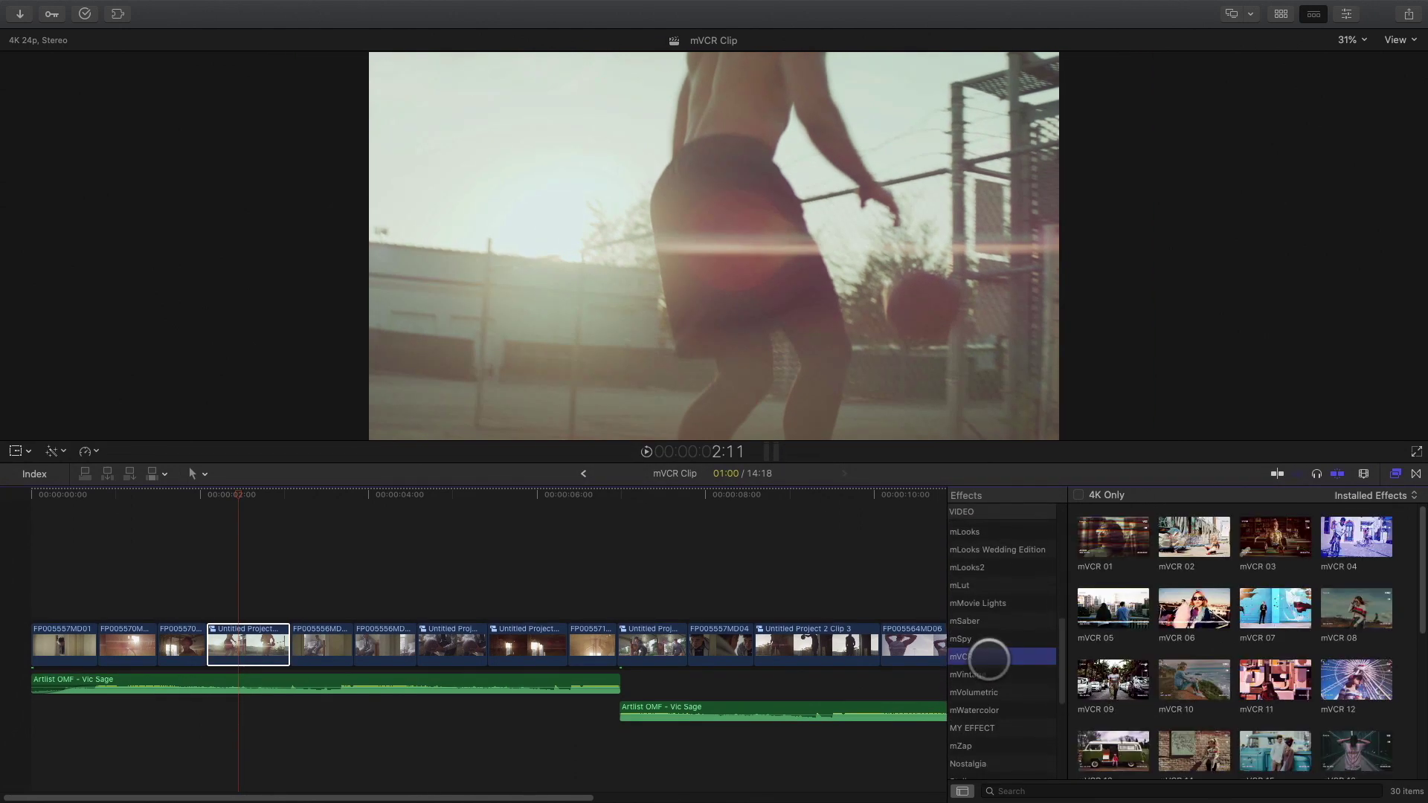
click(962, 790)
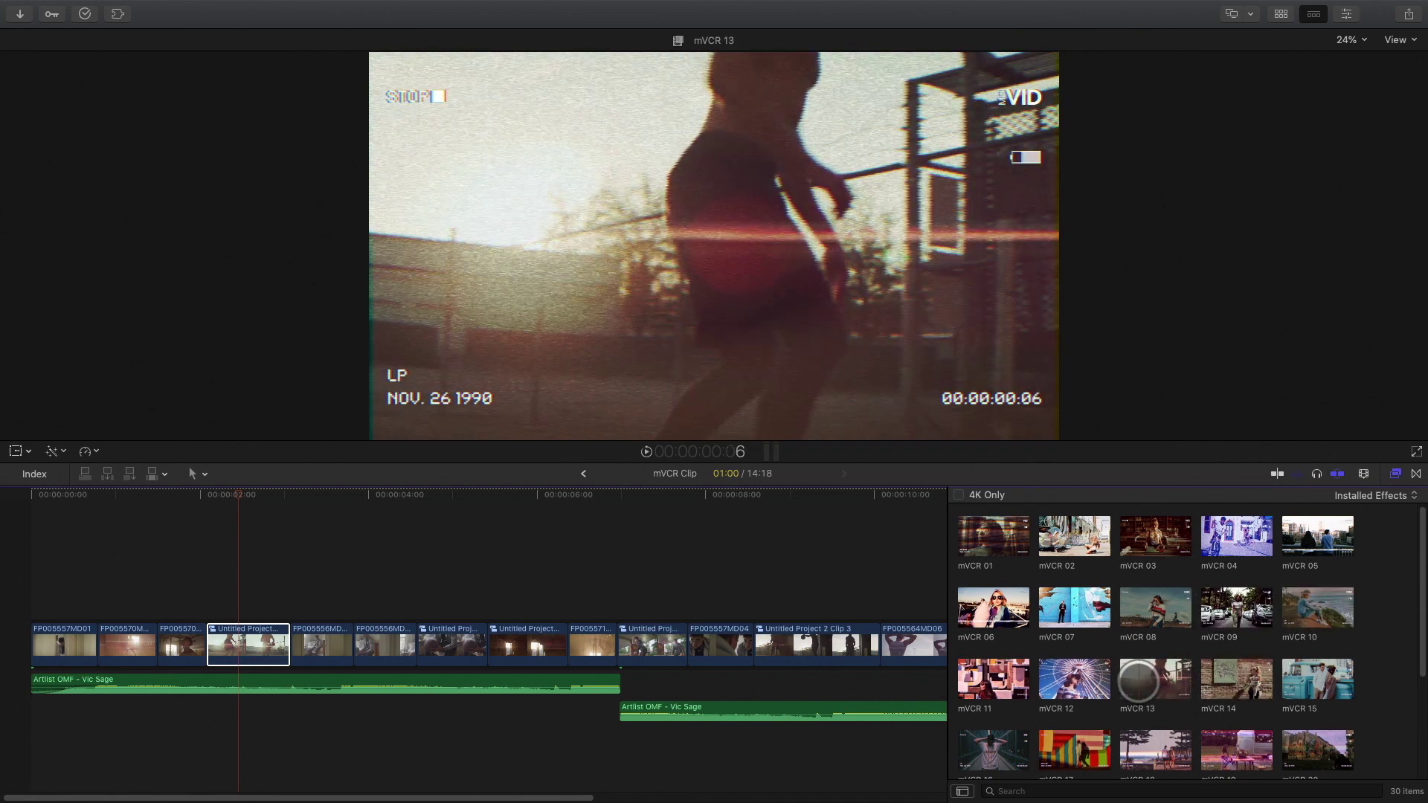
scroll(1215, 683, down, 3)
scroll(1222, 772, up, 3)
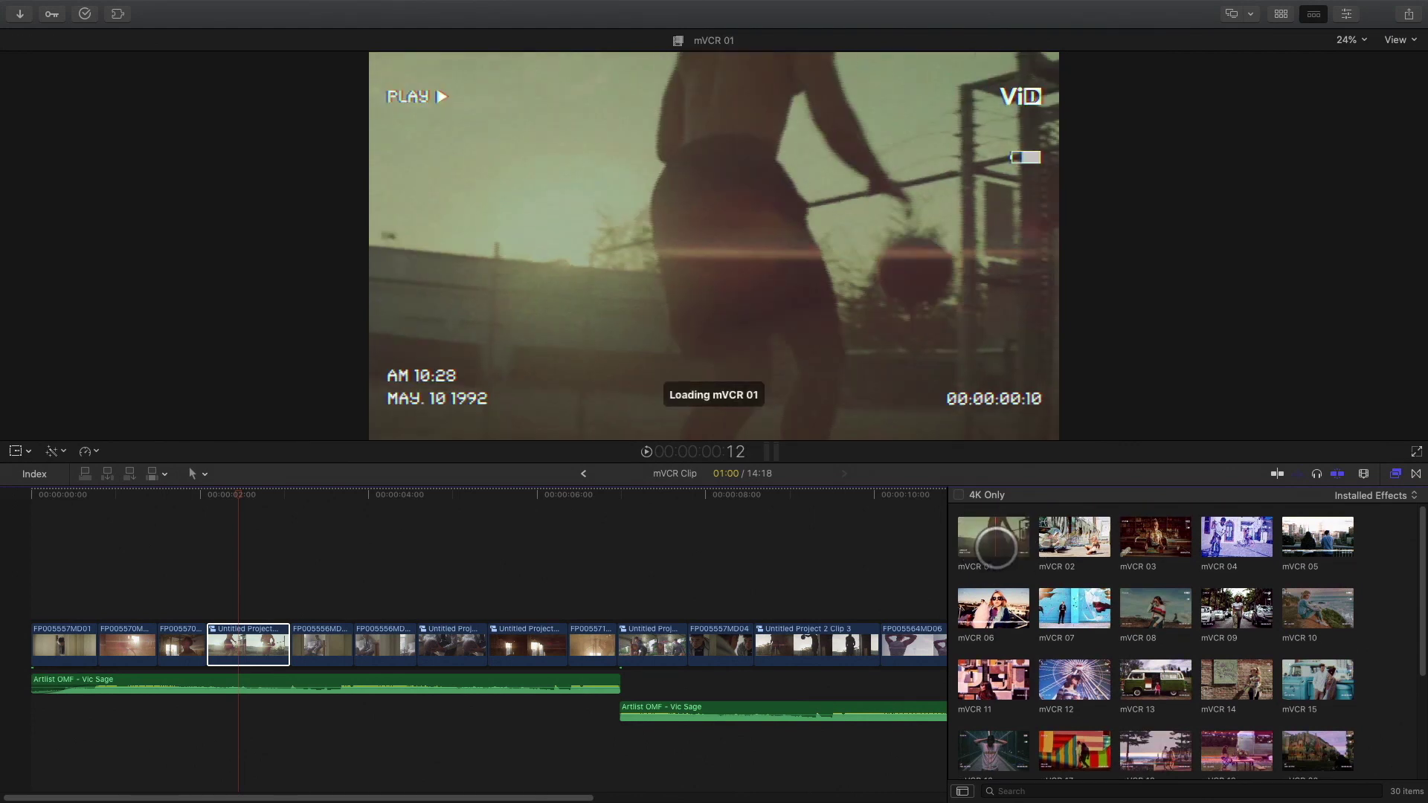
Apply the mVCR 05 look to the basketball clip and return the playhead to 2:09.
click(1318, 537)
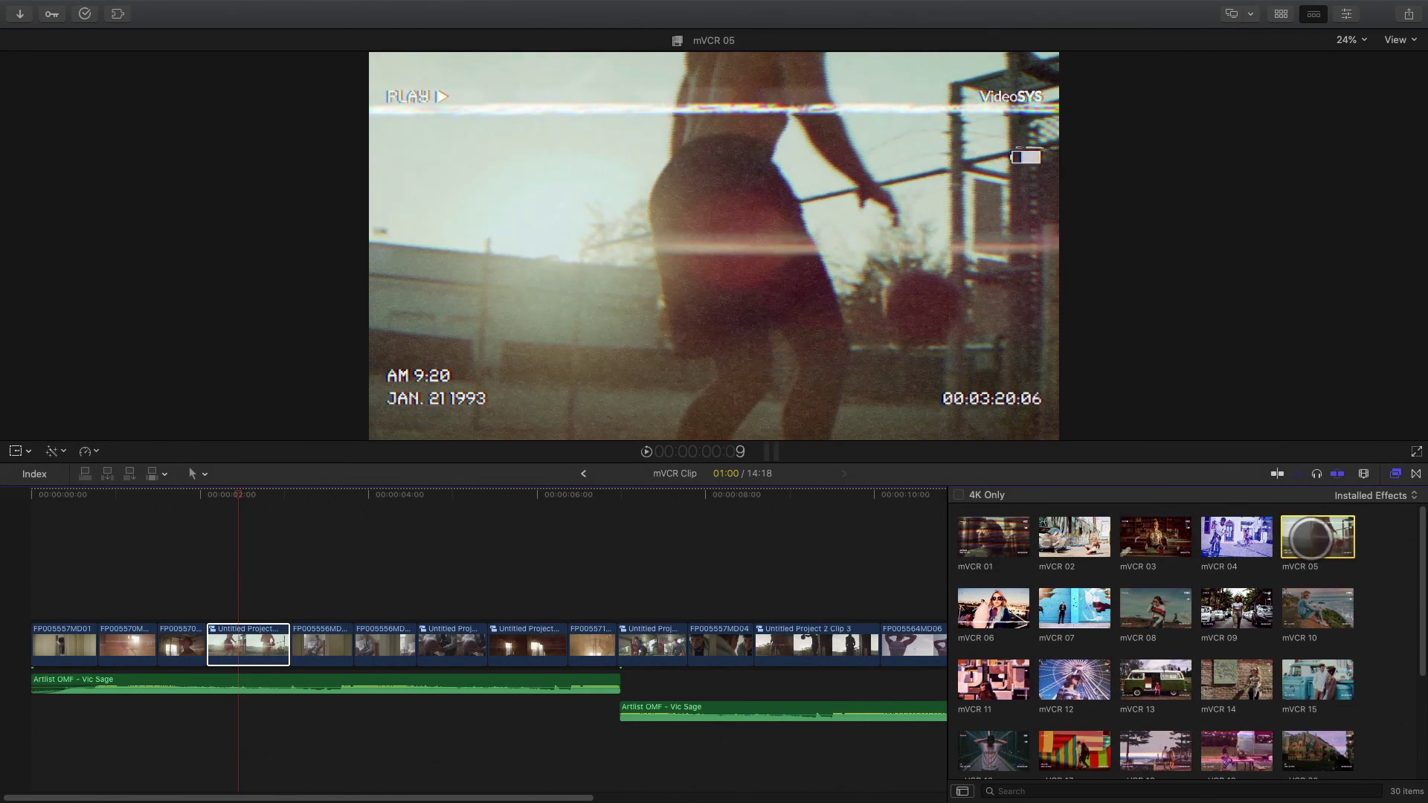
drag(248, 644, 248, 644)
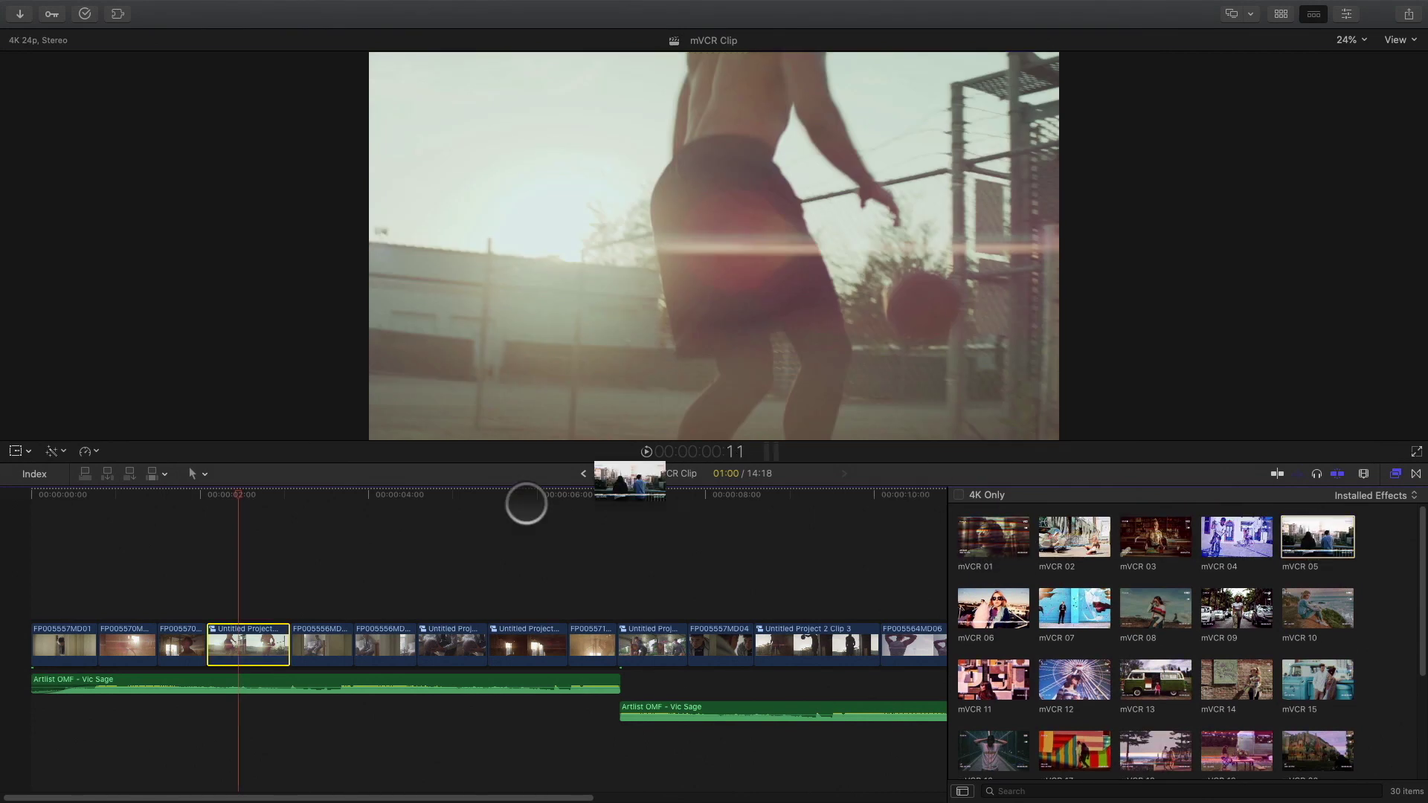
click(270, 498)
drag(272, 499, 233, 500)
click(1395, 474)
Show the mVCR 05 settings in the Inspector, enlarge the viewer, and review the parameter list.
click(1346, 15)
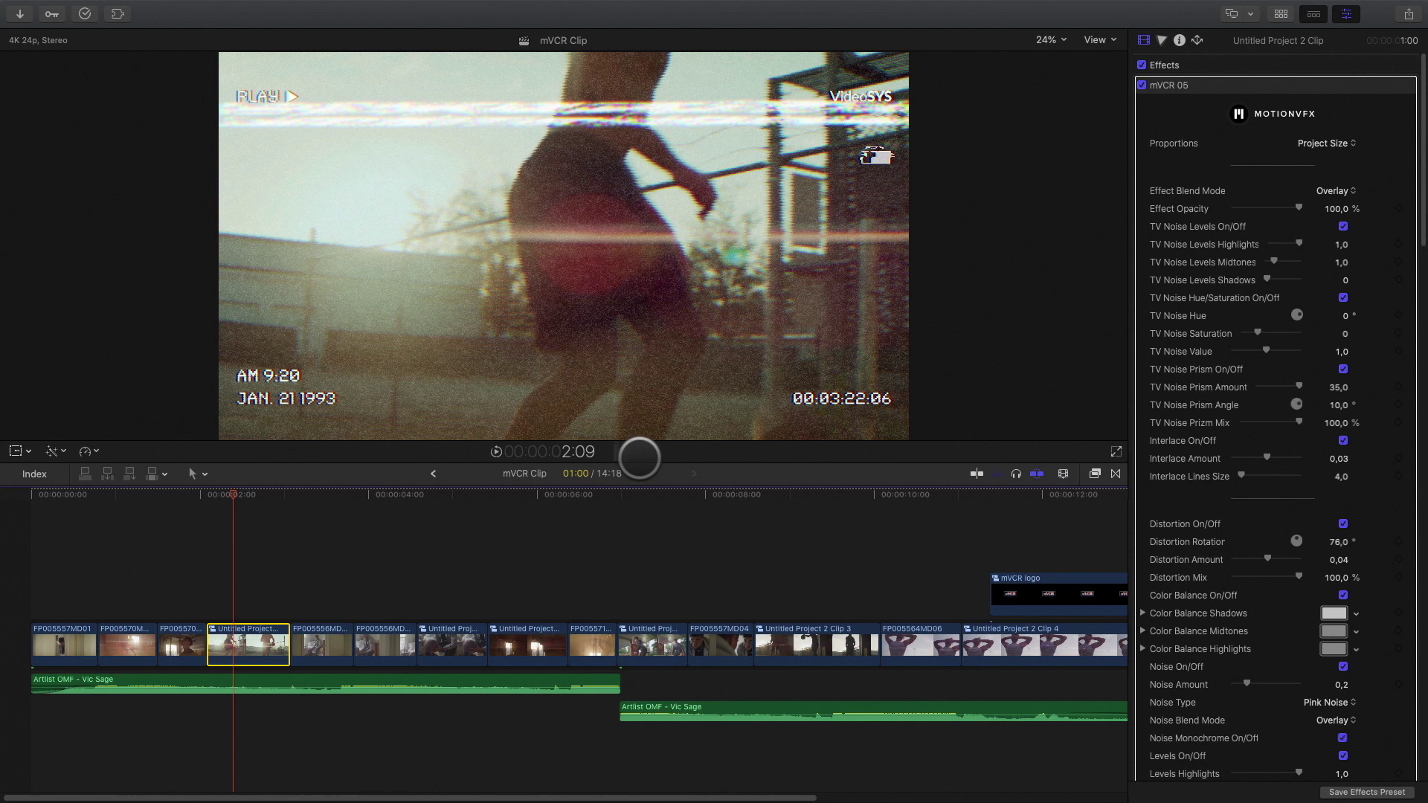
drag(644, 460, 678, 565)
scroll(1233, 184, down, 3)
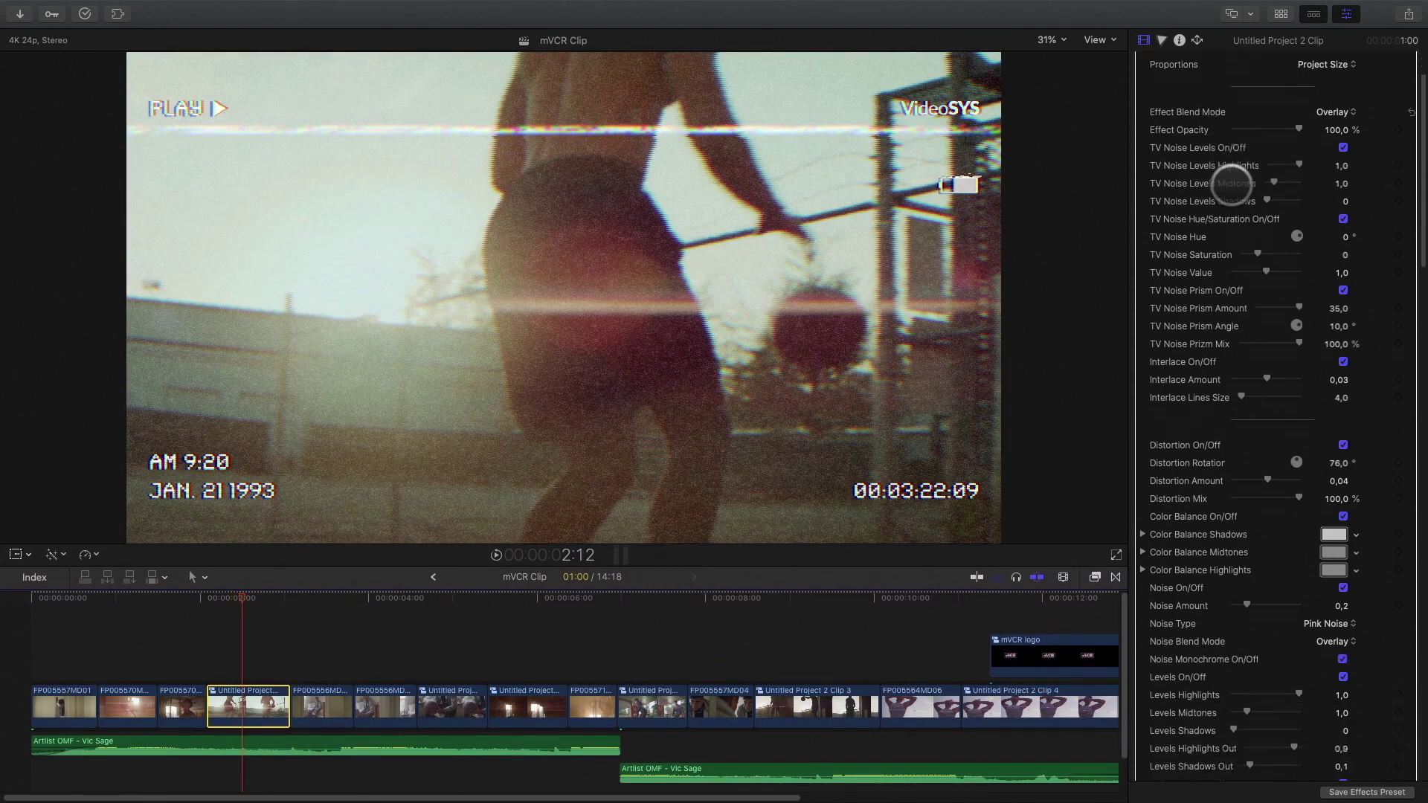
scroll(1233, 184, down, 20)
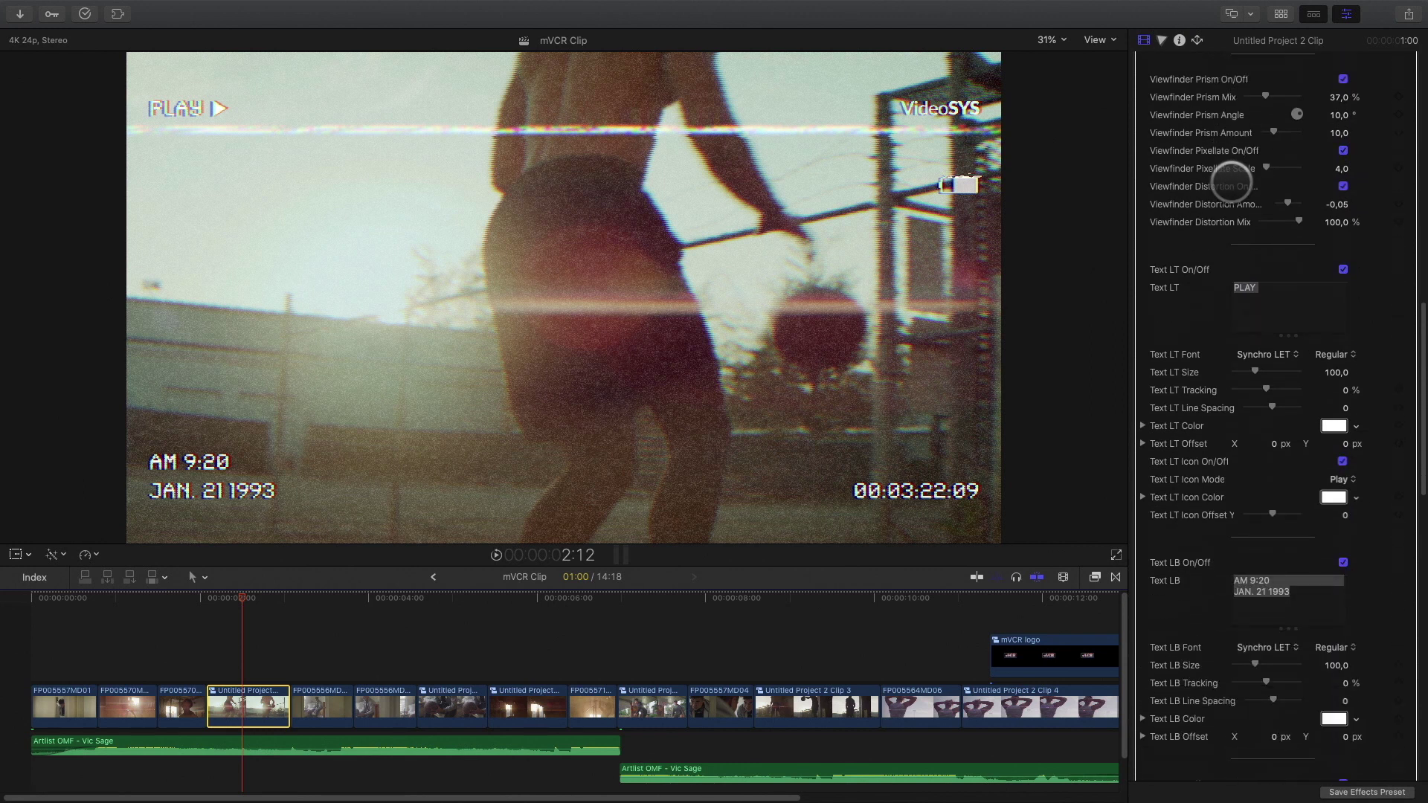
scroll(1233, 185, down, 15)
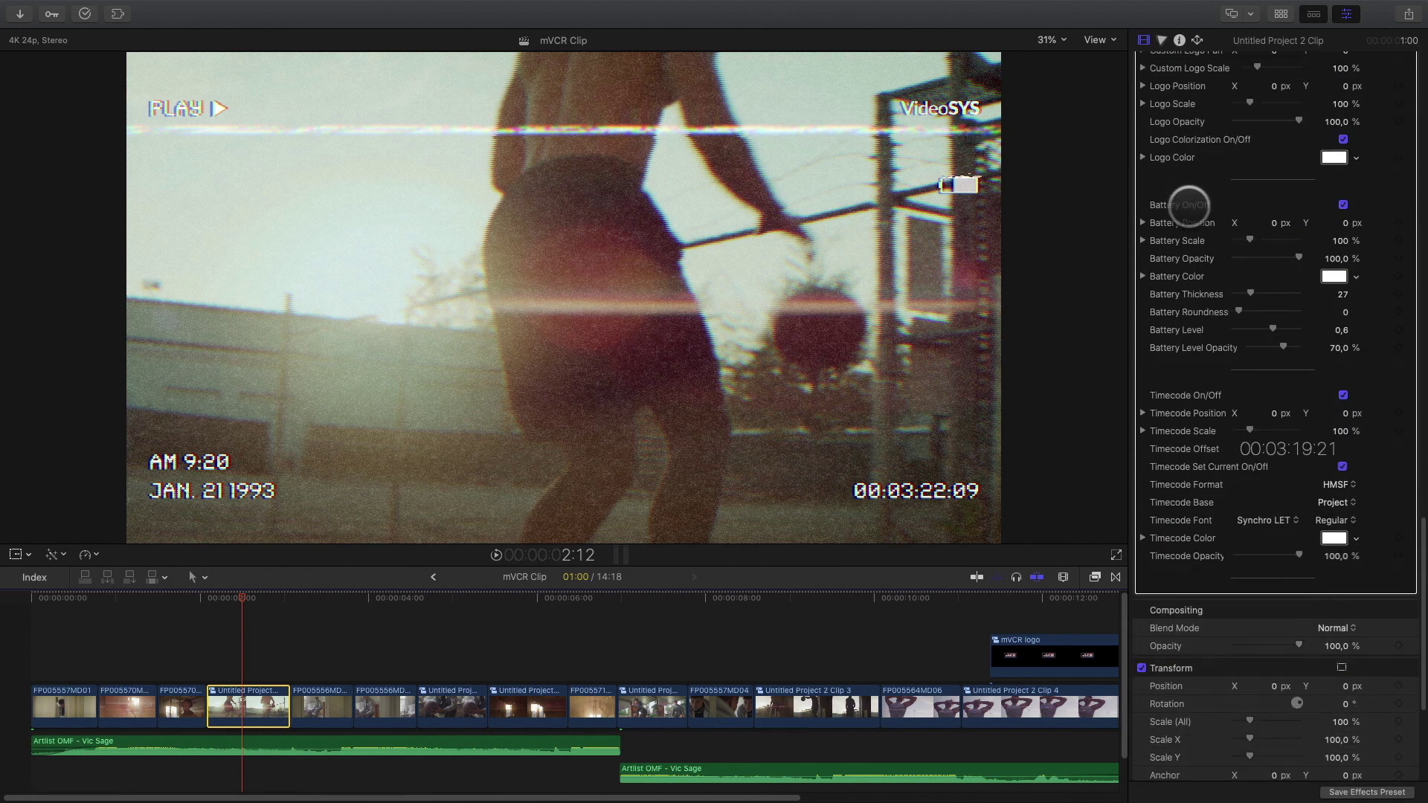
scroll(1188, 204, up, 20)
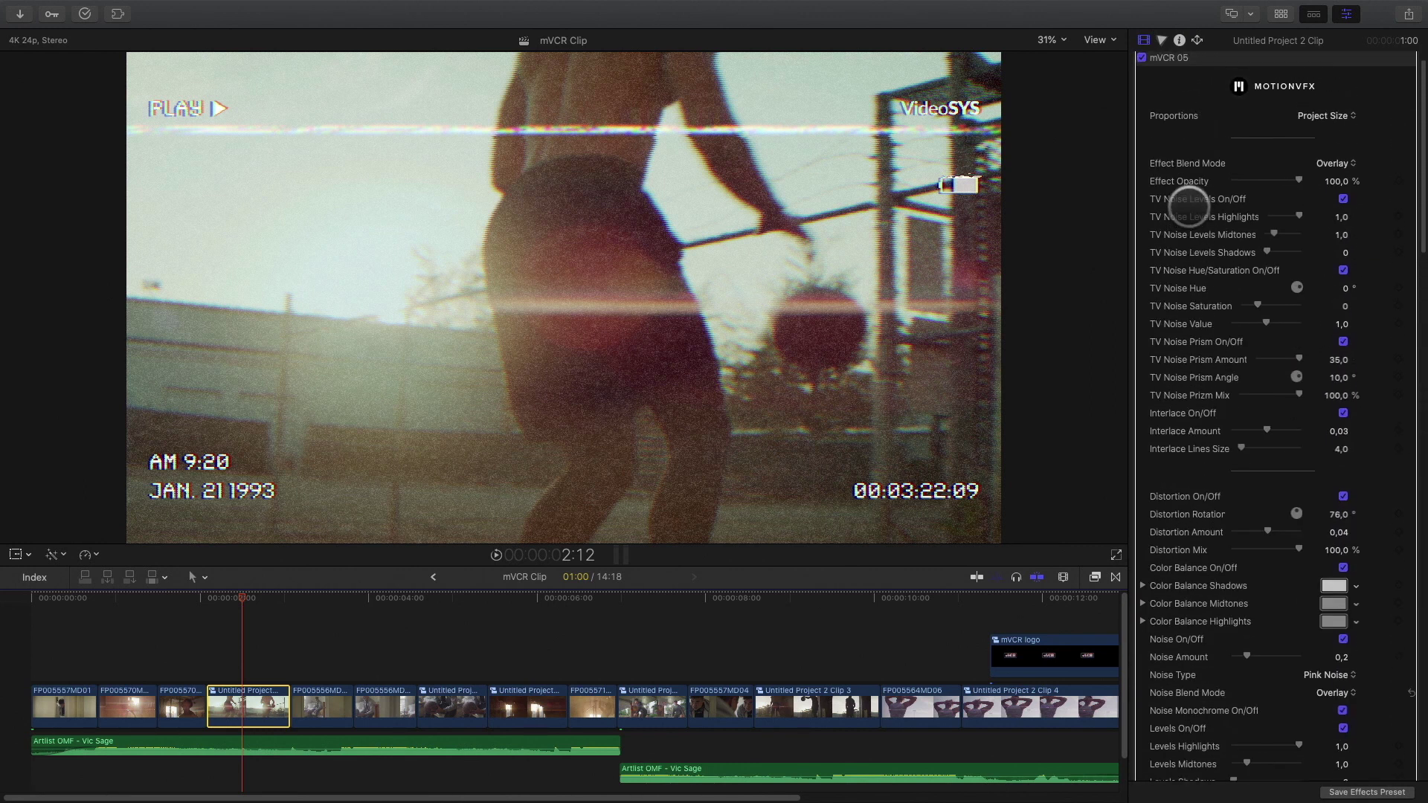
scroll(1188, 205, up, 3)
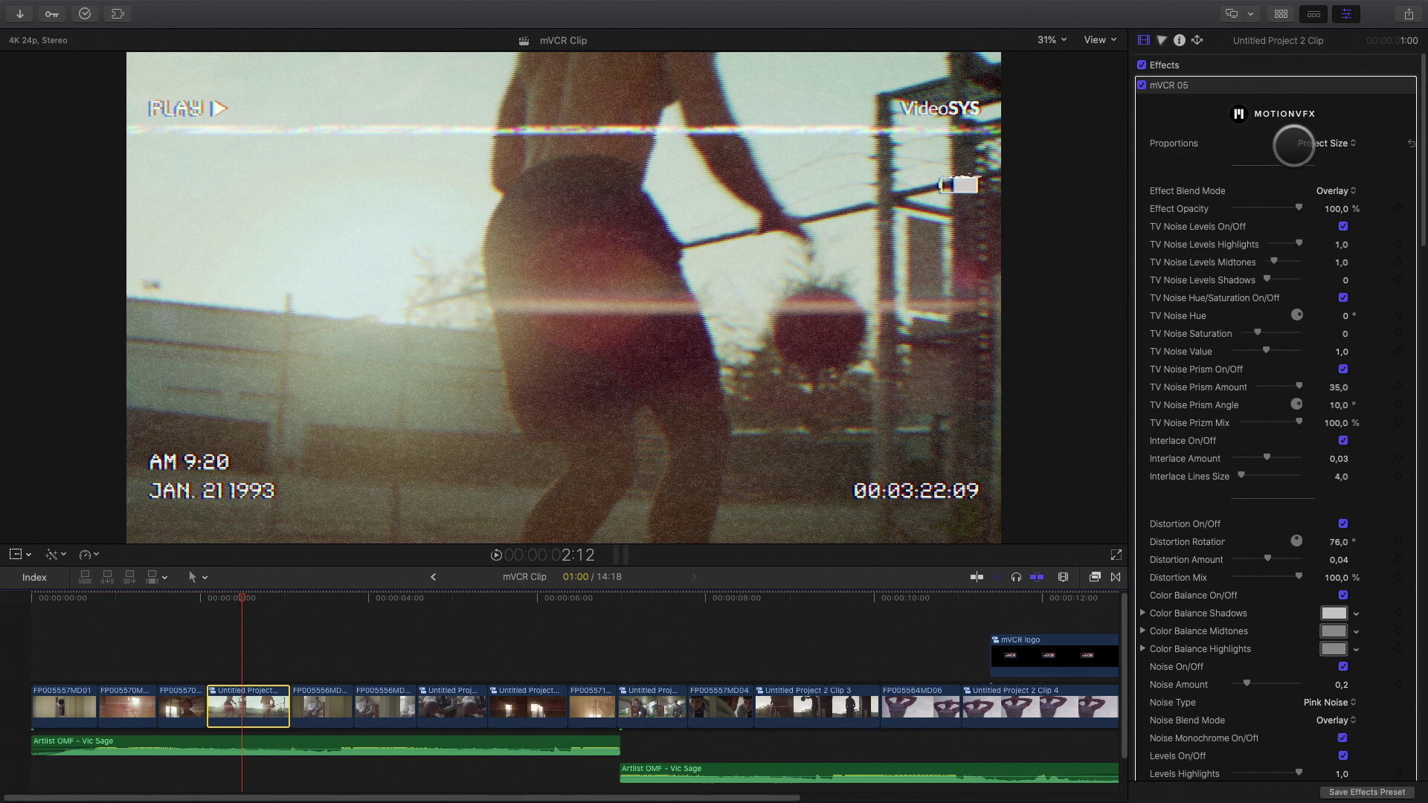
Set the mVCR 05 Proportions to Framed 4:3.
click(1326, 142)
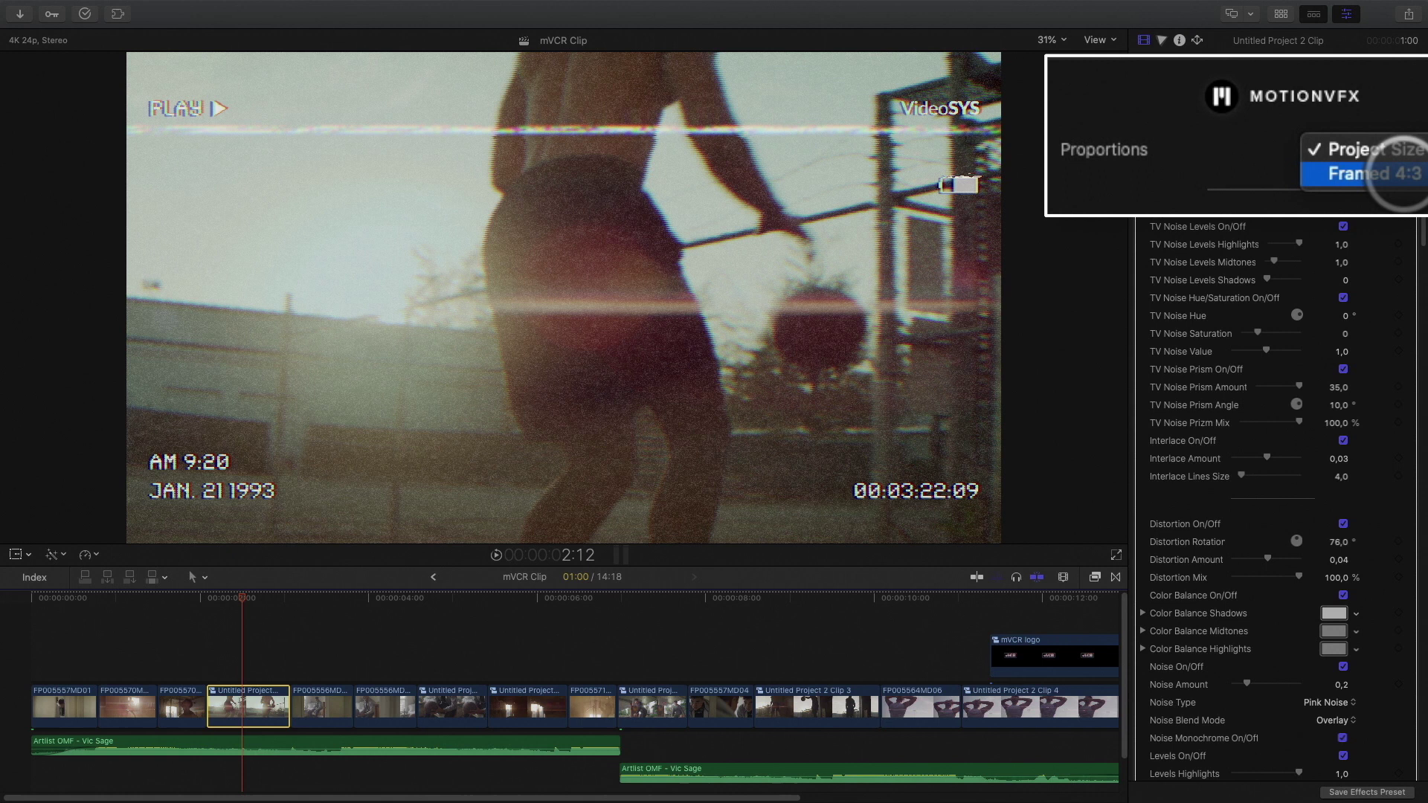
click(1332, 150)
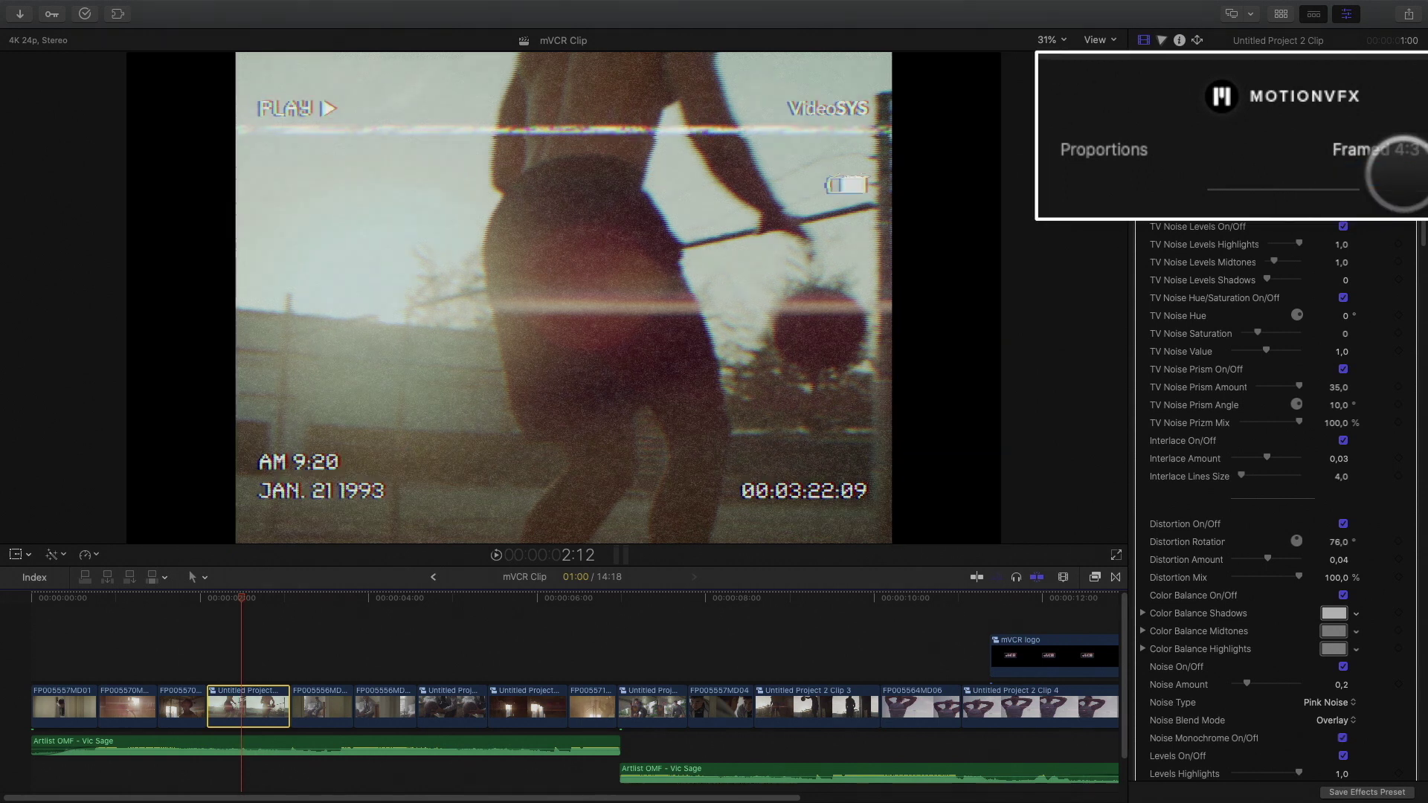
key(Left)
key(Left)
key(Left)
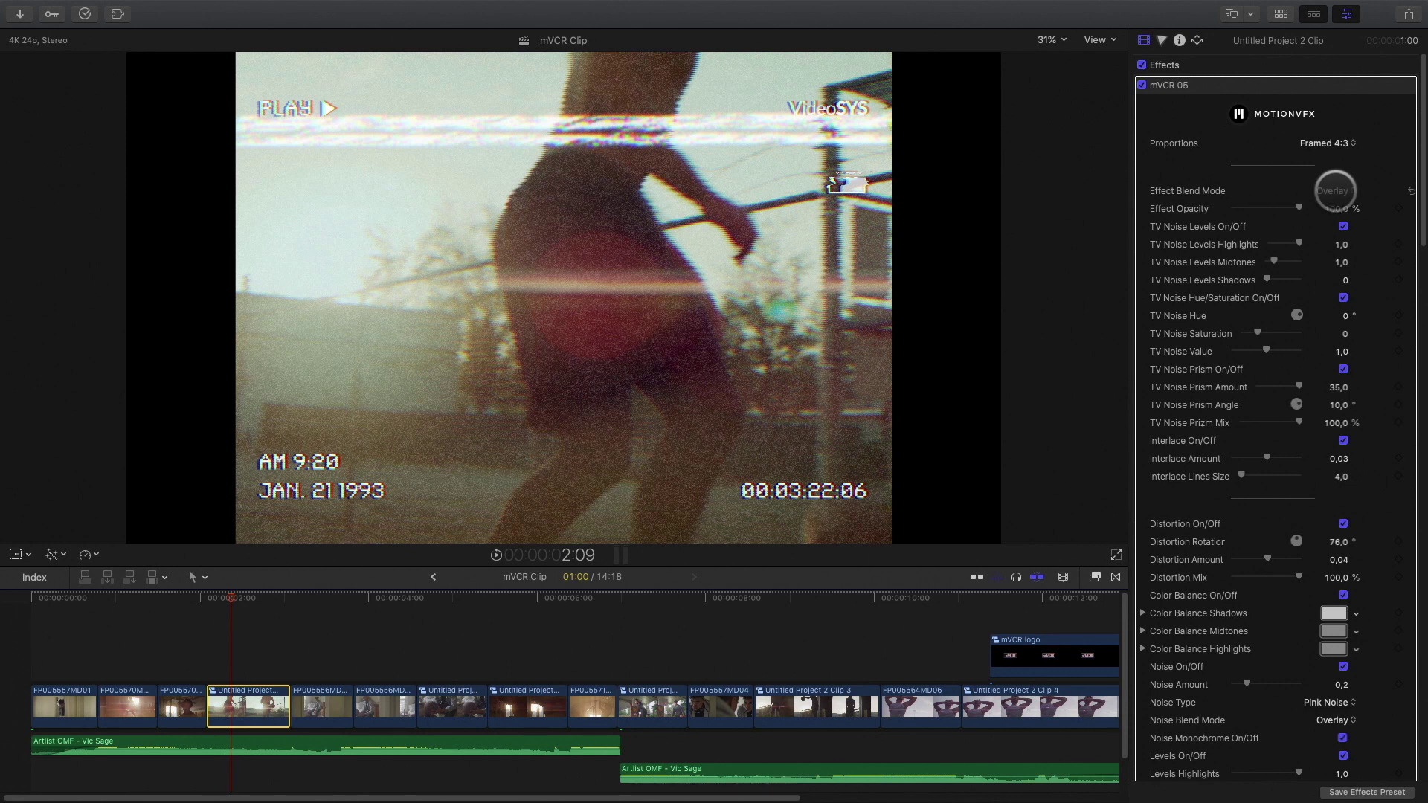
Try Soft Light and Add, then leave the effect blend mode on Overlay.
click(1333, 190)
click(1337, 204)
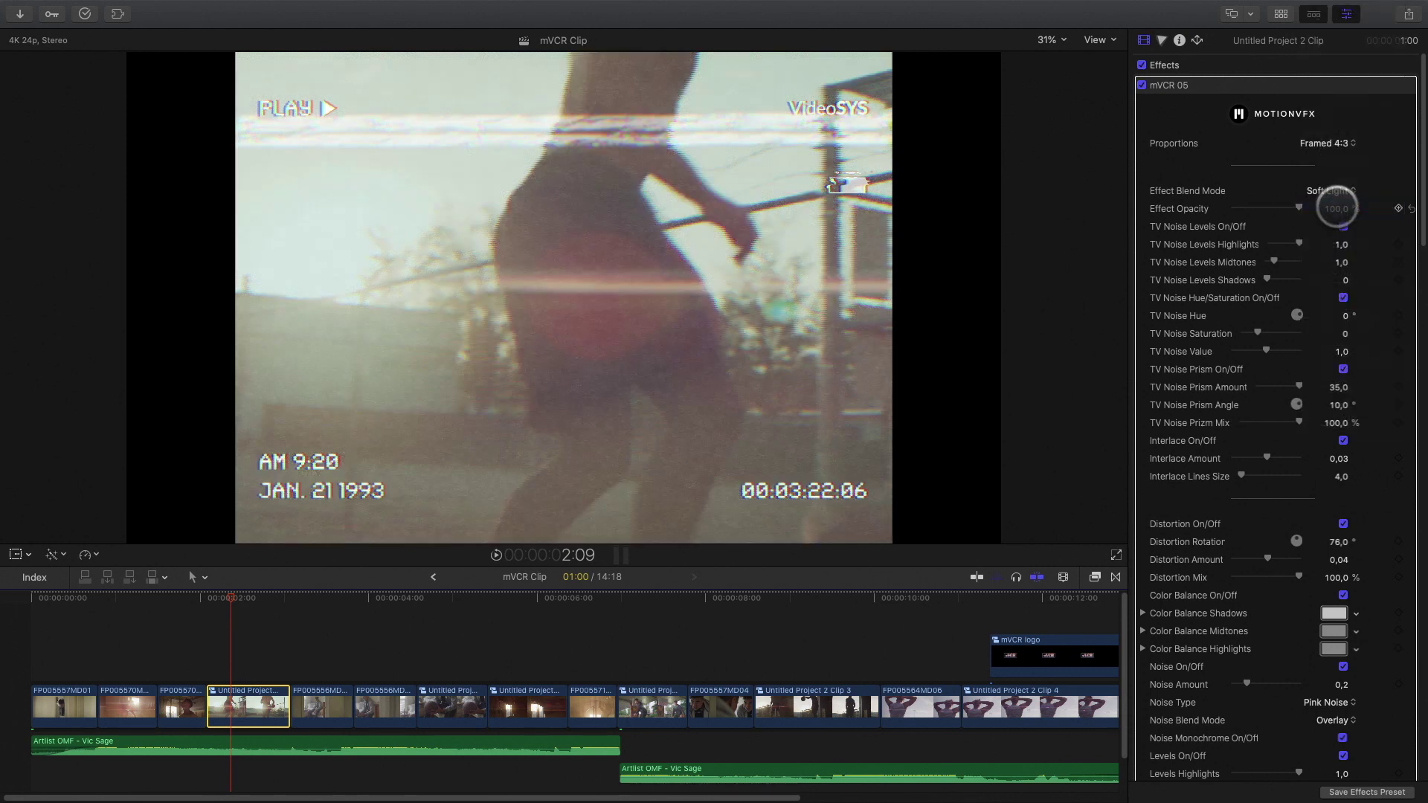
click(1335, 191)
click(1343, 101)
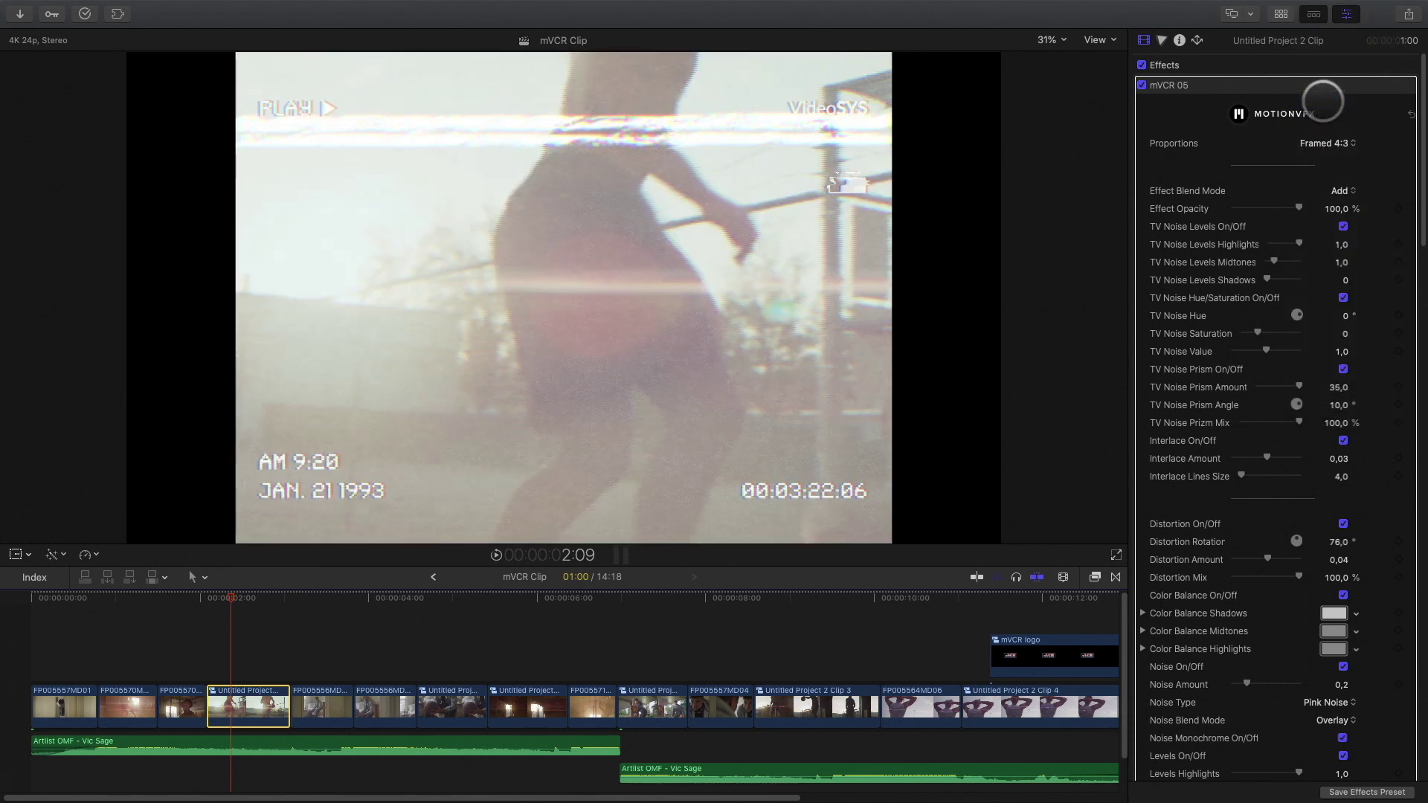
click(1345, 190)
click(1349, 266)
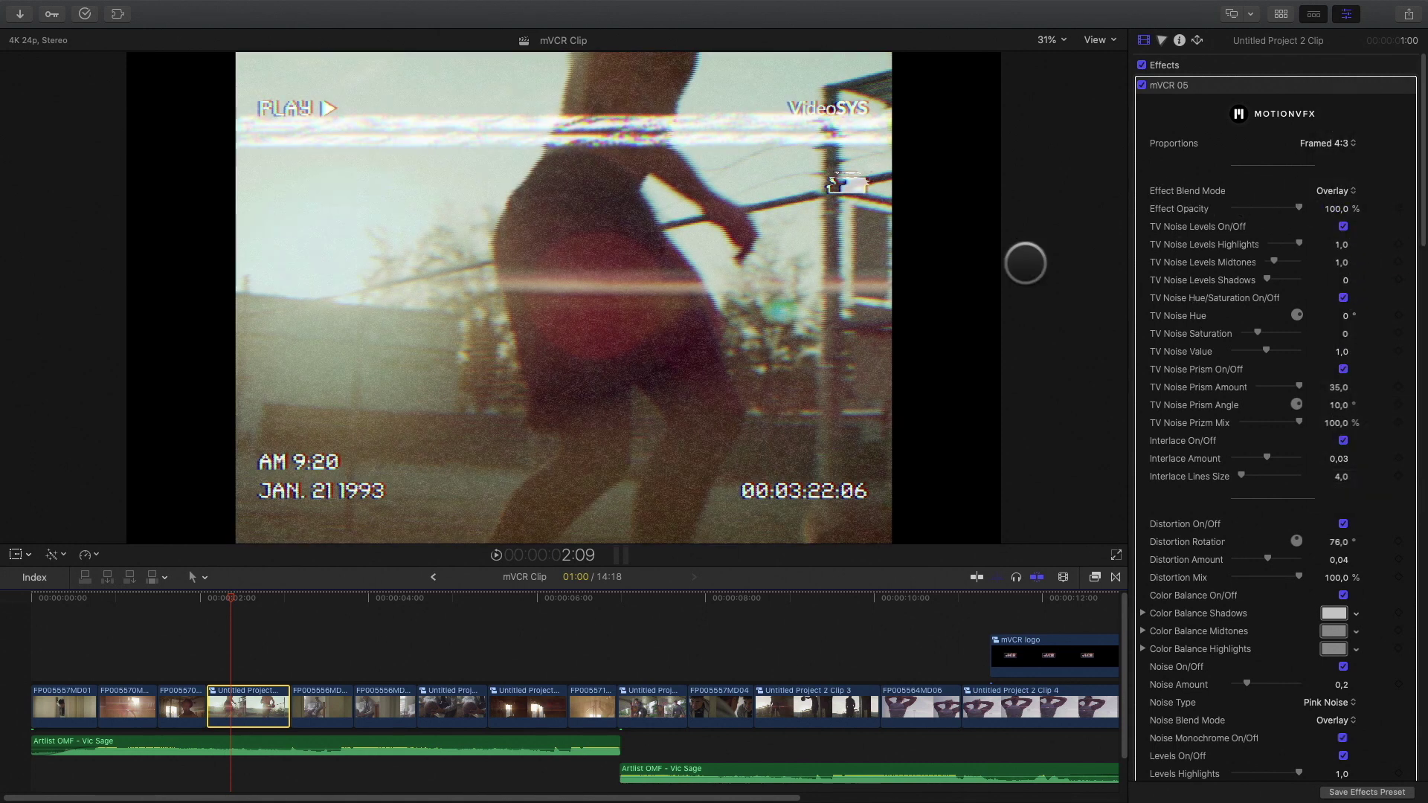
Scrub through the basketball clip to review the VHS look.
mouse_move(232, 599)
mouse_down()
mouse_move(248, 597)
mouse_move(226, 601)
mouse_up()
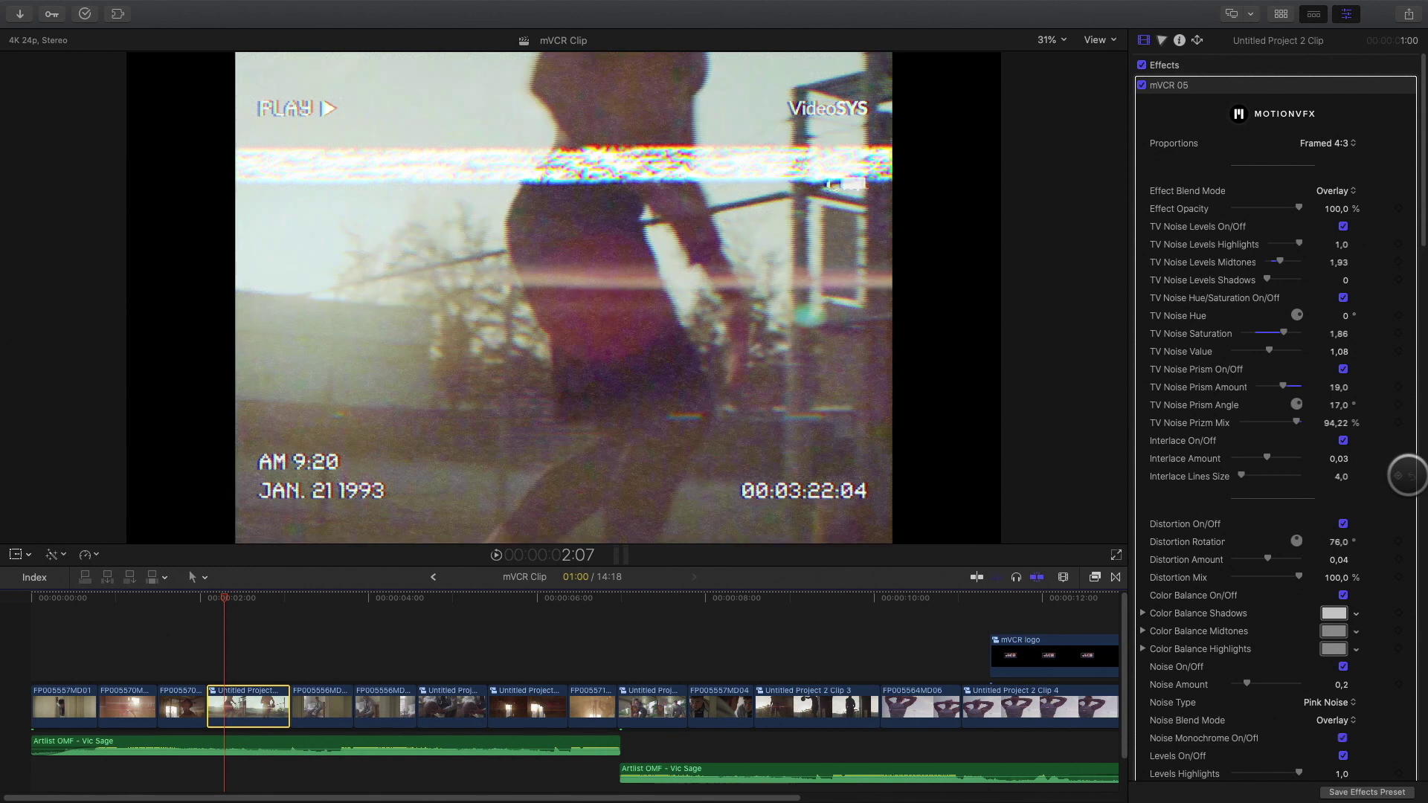
Scroll the Inspector down to the mVCR Distortion settings.
scroll(1244, 505, down, 10)
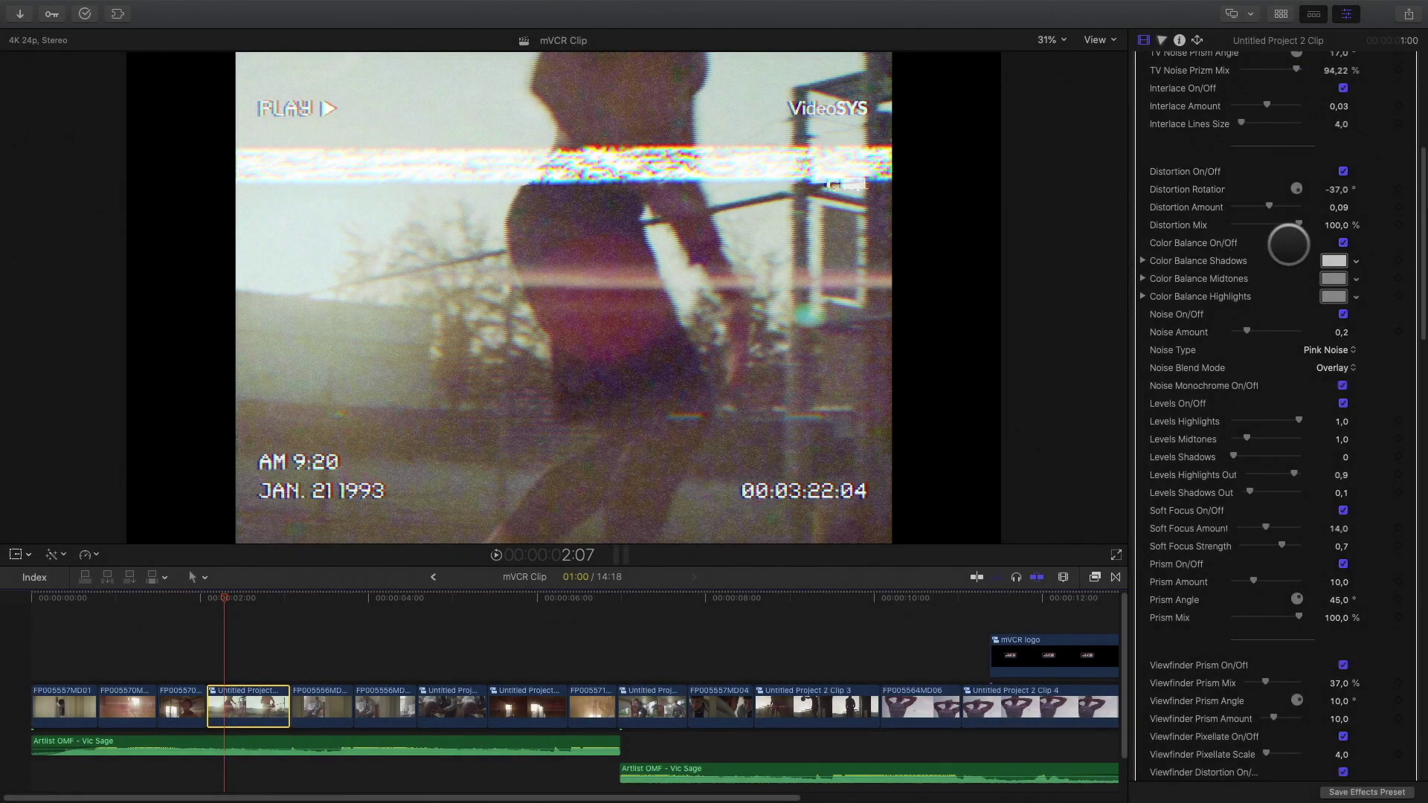
Turn off the colour balance tint, shift shadows toward magenta, and lower noise amount to 0,18.
click(1343, 243)
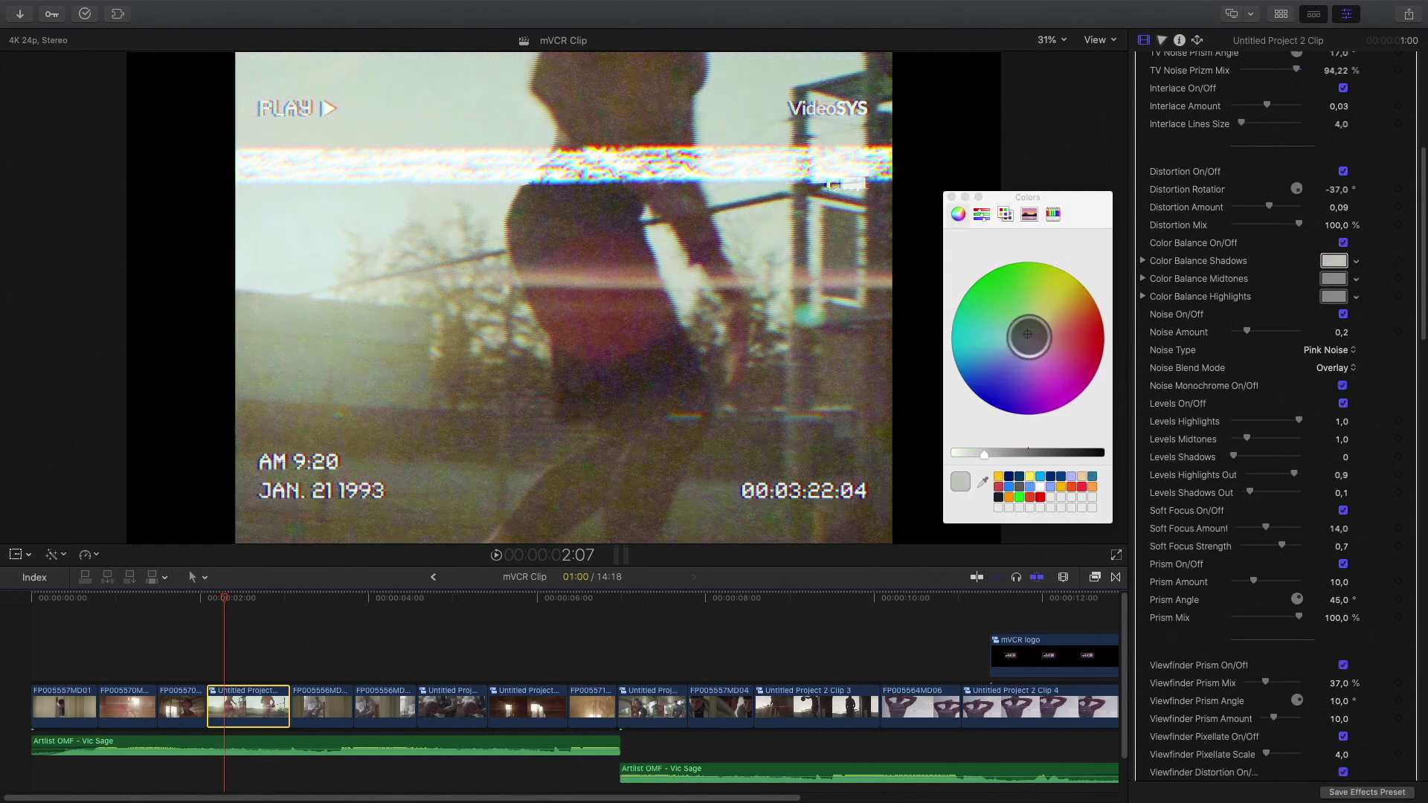
mouse_move(1028, 335)
mouse_down()
mouse_move(1046, 348)
mouse_move(1028, 336)
mouse_up()
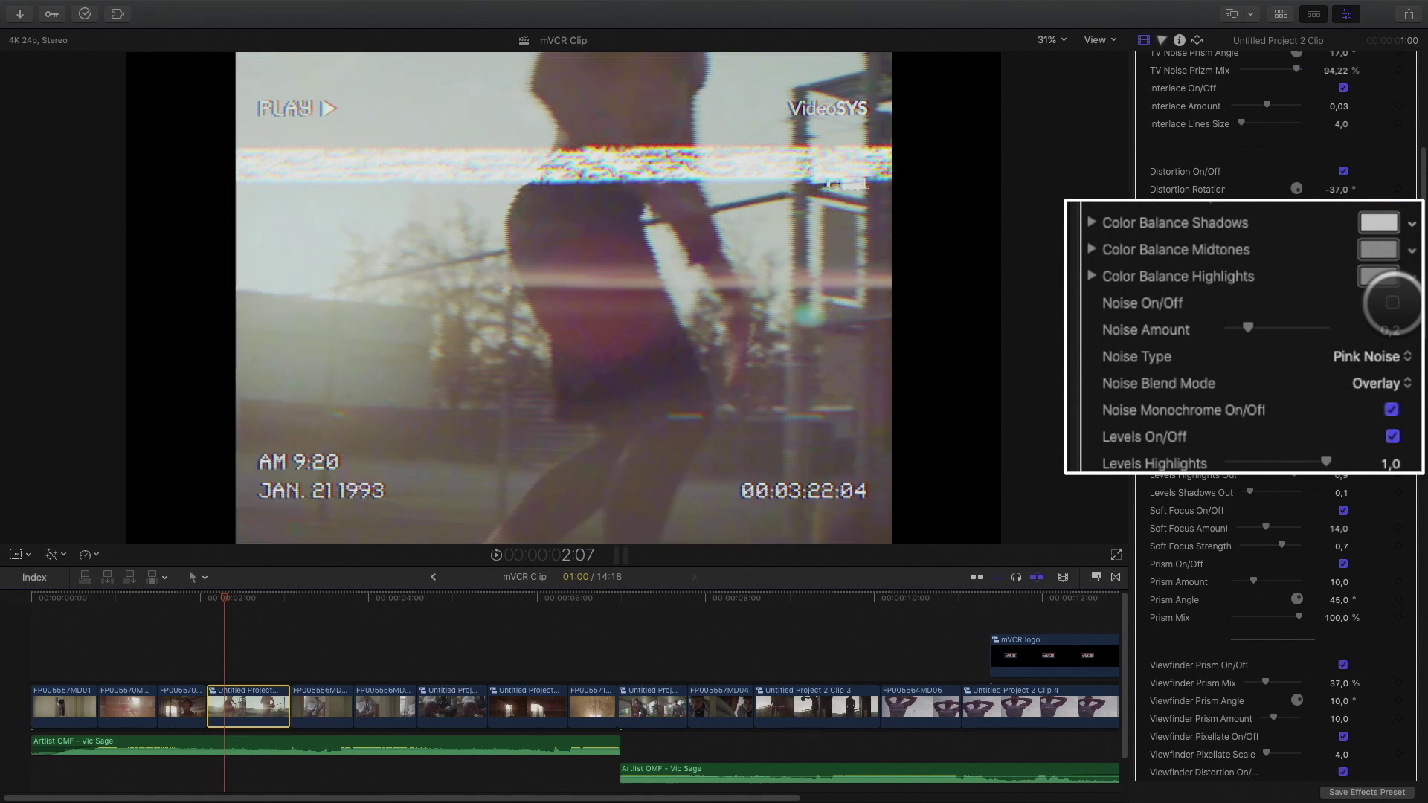
click(1392, 303)
mouse_move(1248, 329)
mouse_down()
mouse_move(1222, 322)
mouse_move(1301, 325)
mouse_move(1256, 333)
mouse_up()
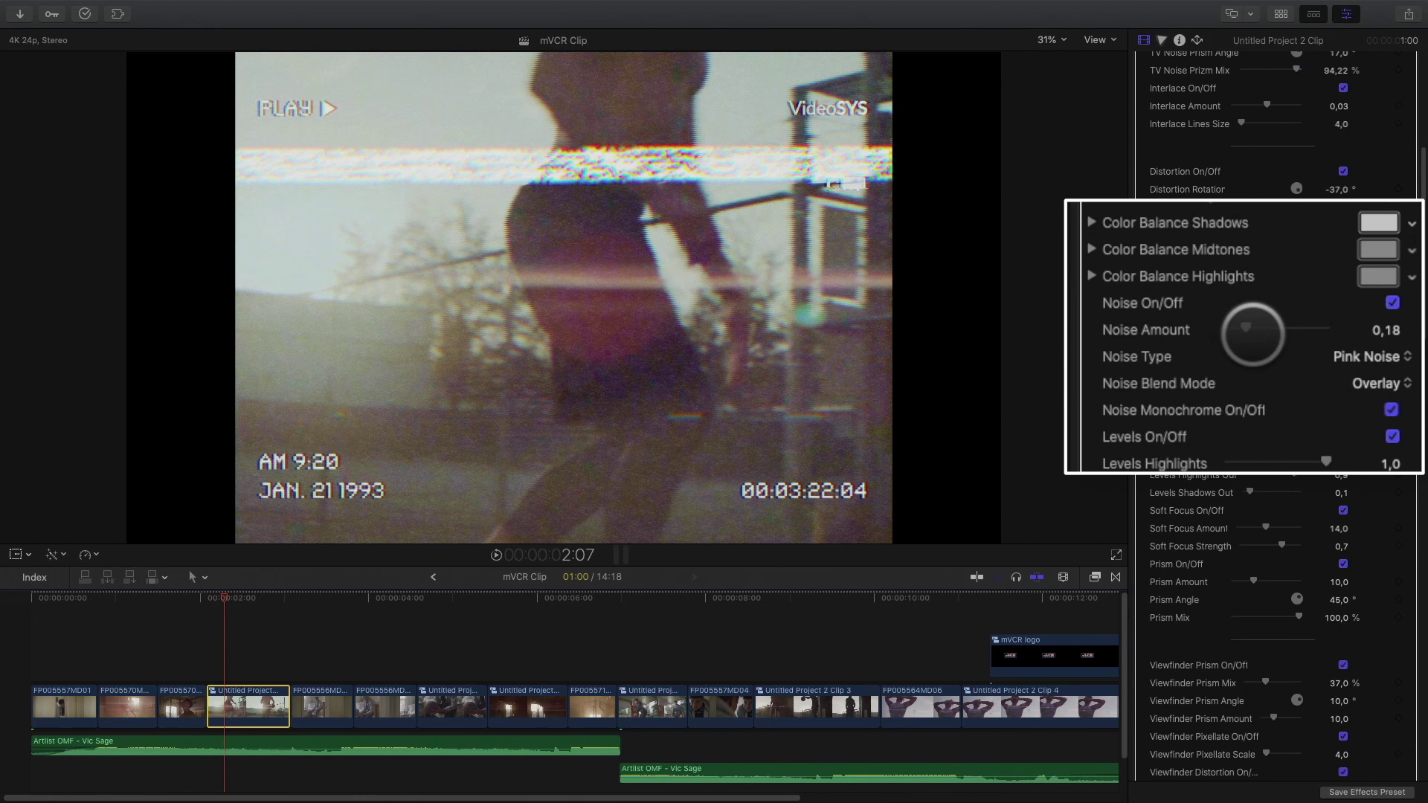
Try TV static and Gaussian noise types, then settle on Pink Noise.
click(1358, 356)
click(1336, 276)
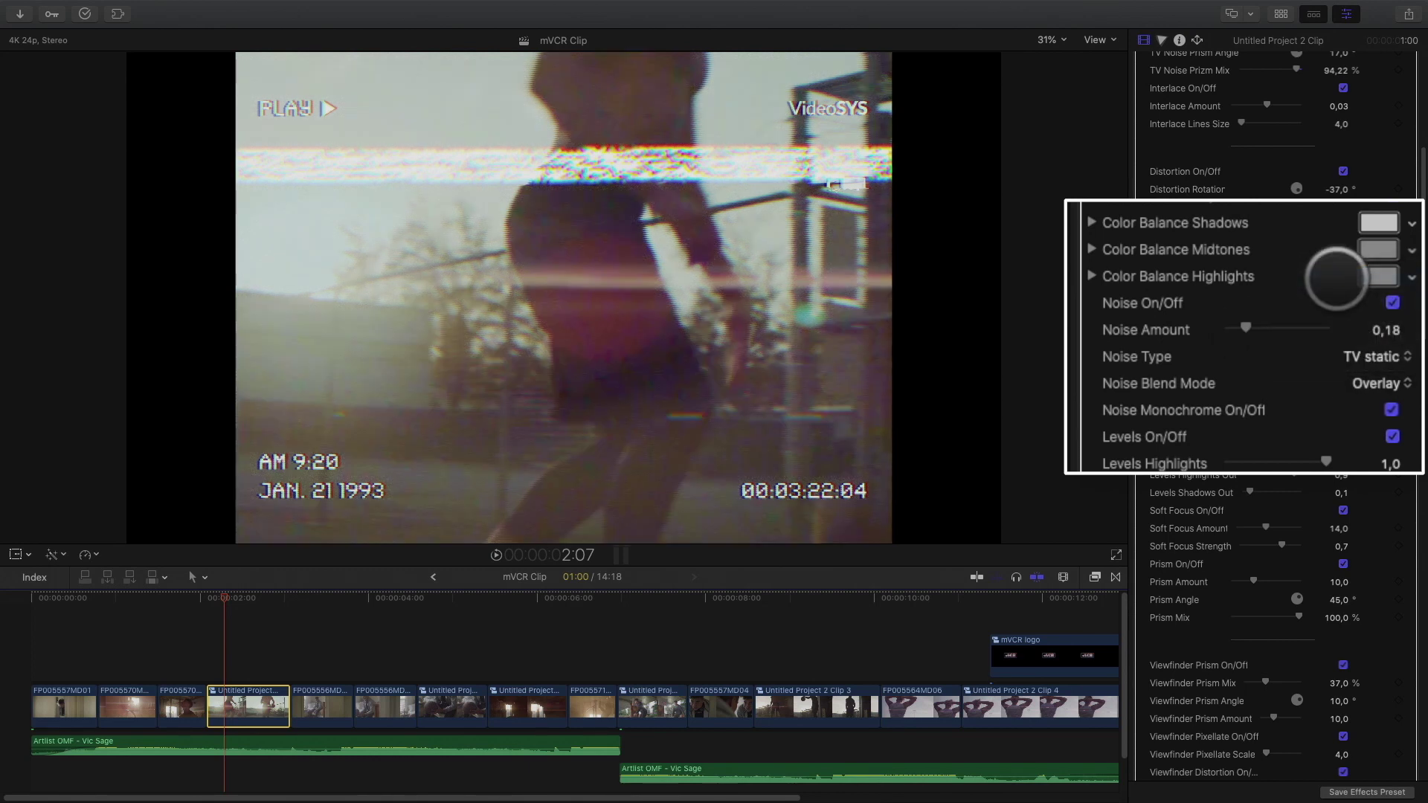
click(1373, 357)
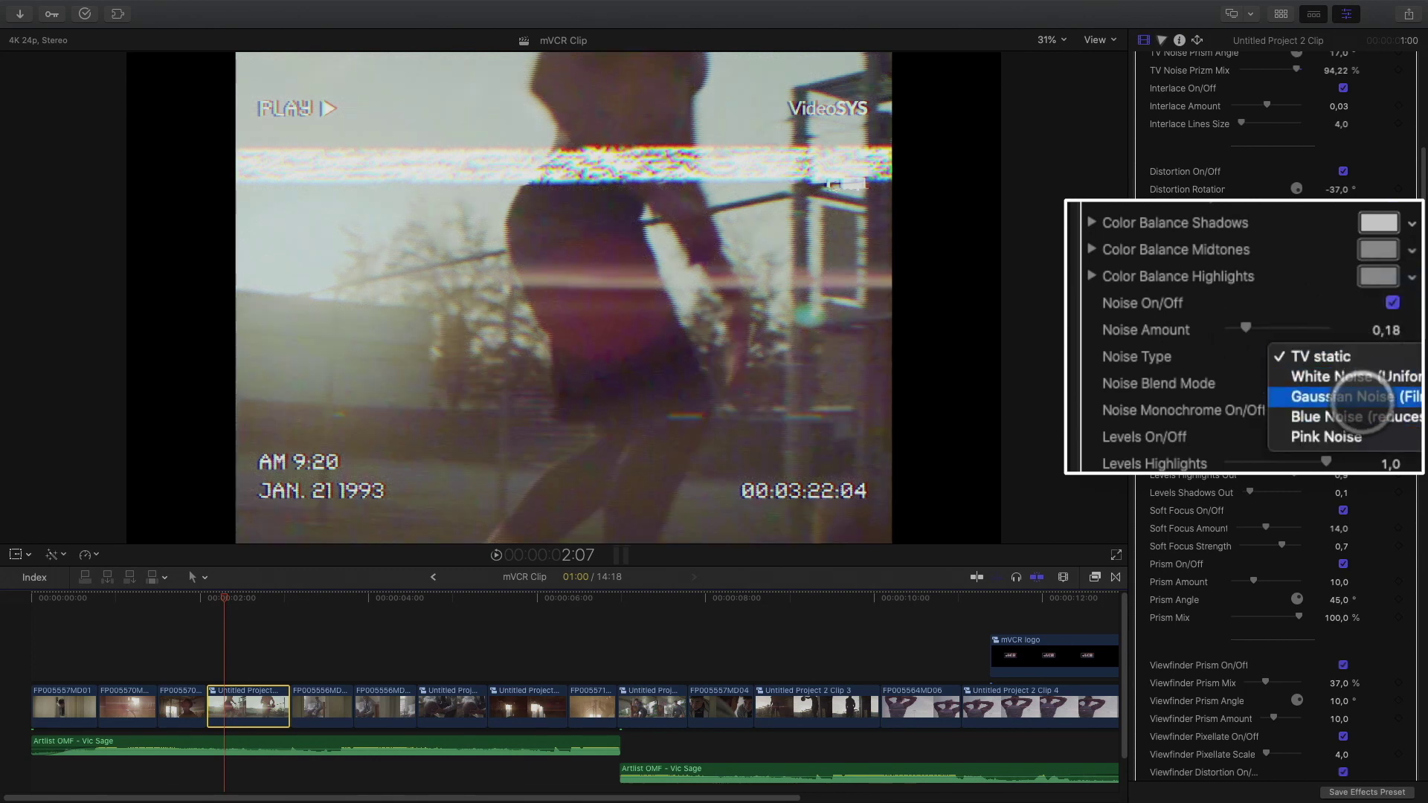
click(1362, 399)
click(1361, 357)
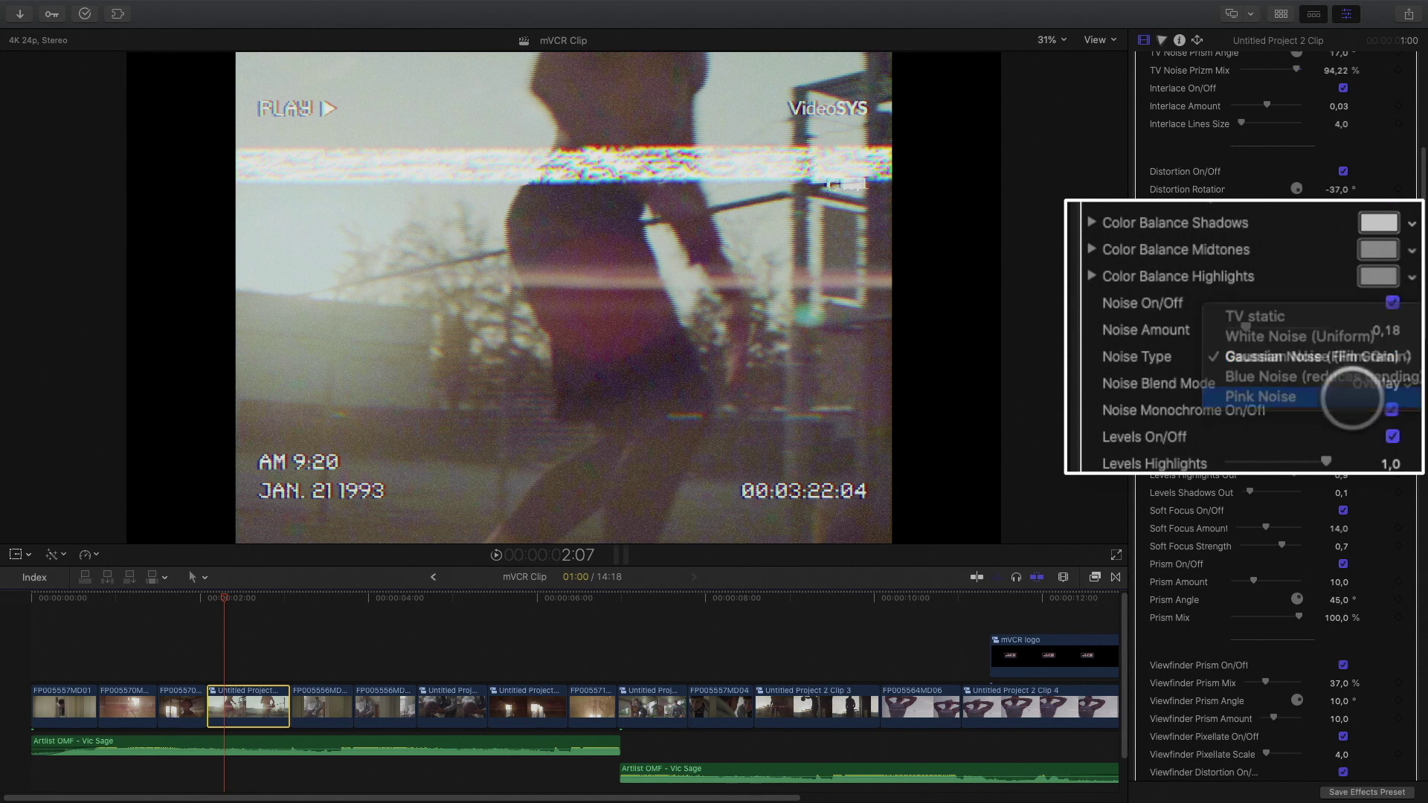
click(1353, 399)
Keep the noise blend mode on Overlay after trying Soft Light, and disable monochrome noise.
click(1372, 384)
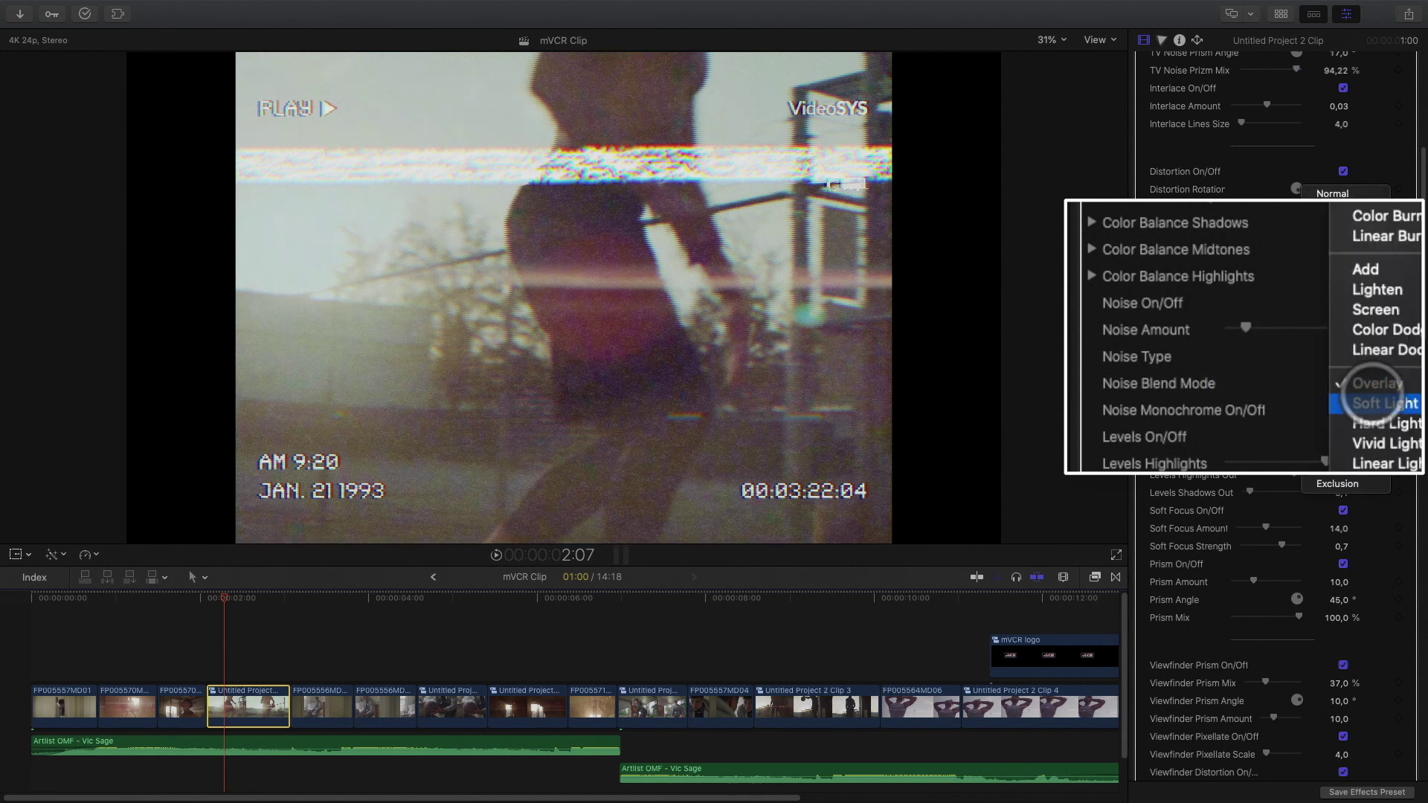
click(1373, 405)
click(1365, 383)
click(1354, 360)
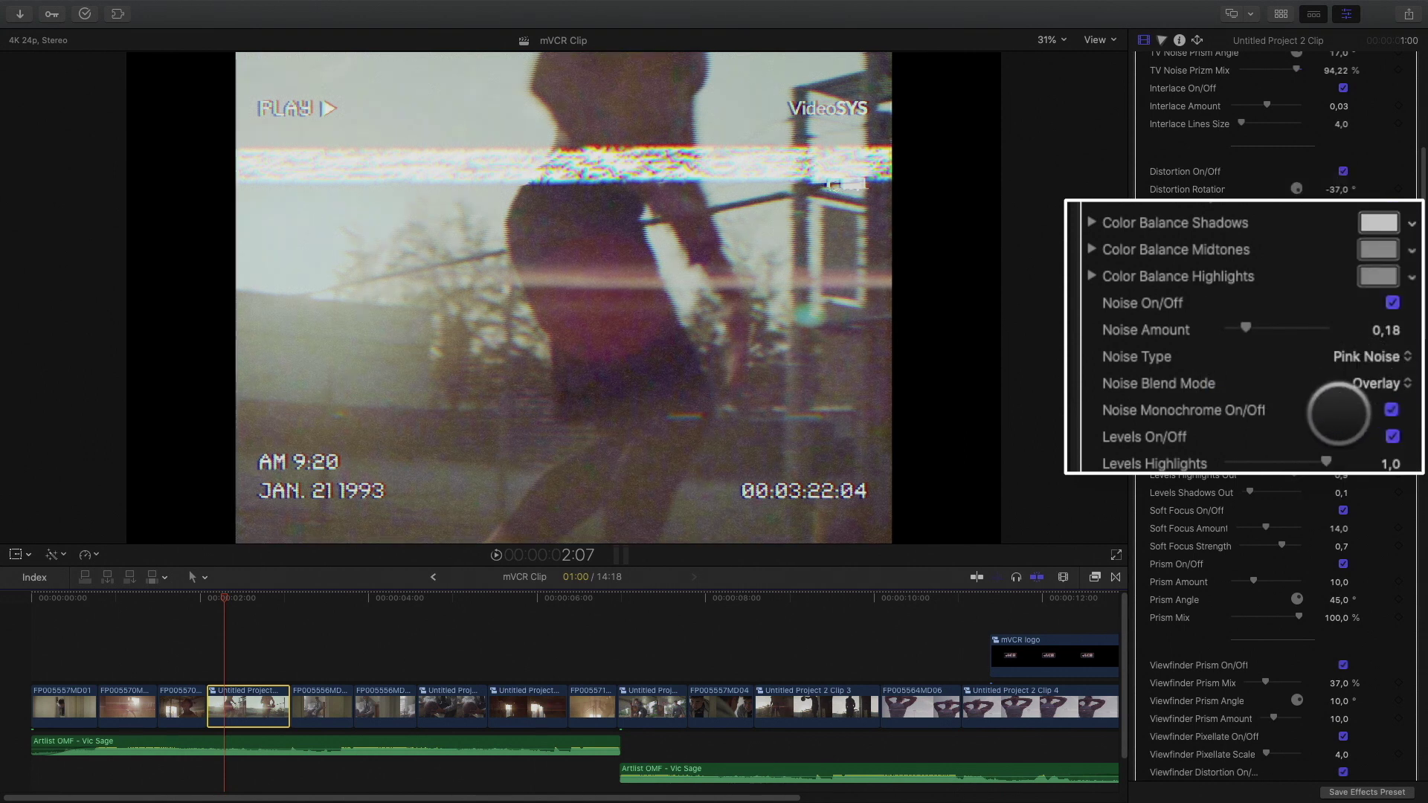
click(1343, 385)
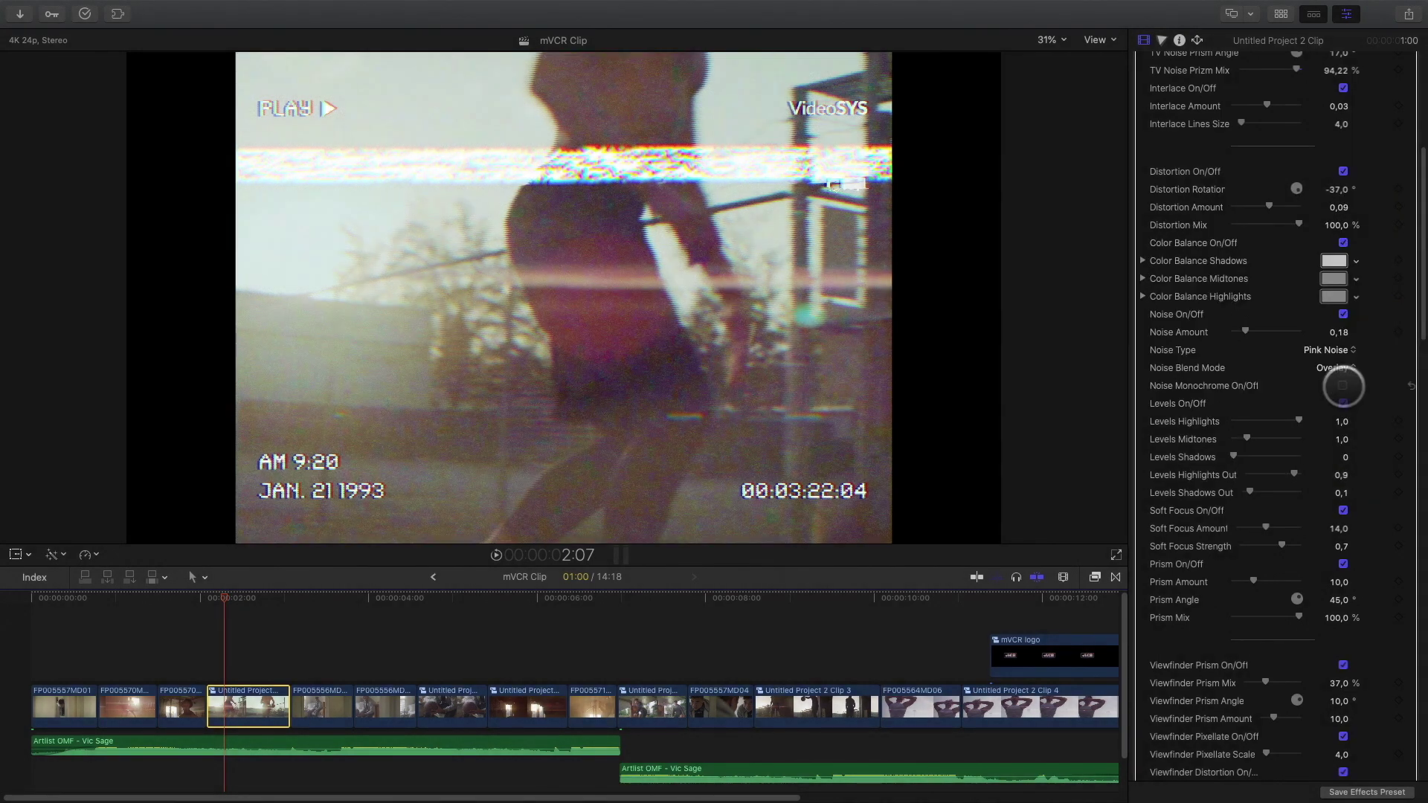
Enable the mVCR 05 Levels adjustment.
click(1343, 403)
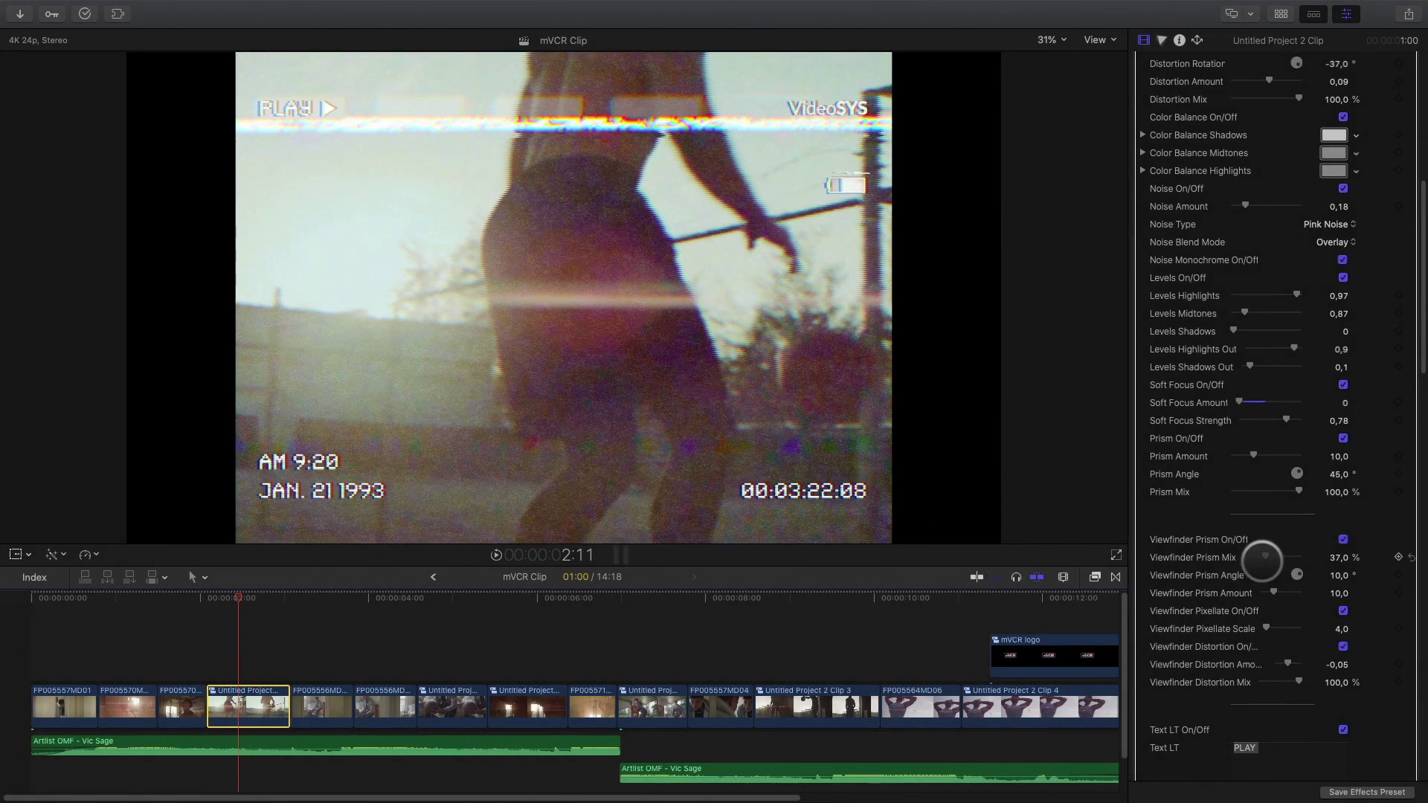
Set the viewfinder prism to 37,63 % mix and 7,0 amount, pixellate scale 6,0, distortion -0,18.
scroll(1263, 561, down, 5)
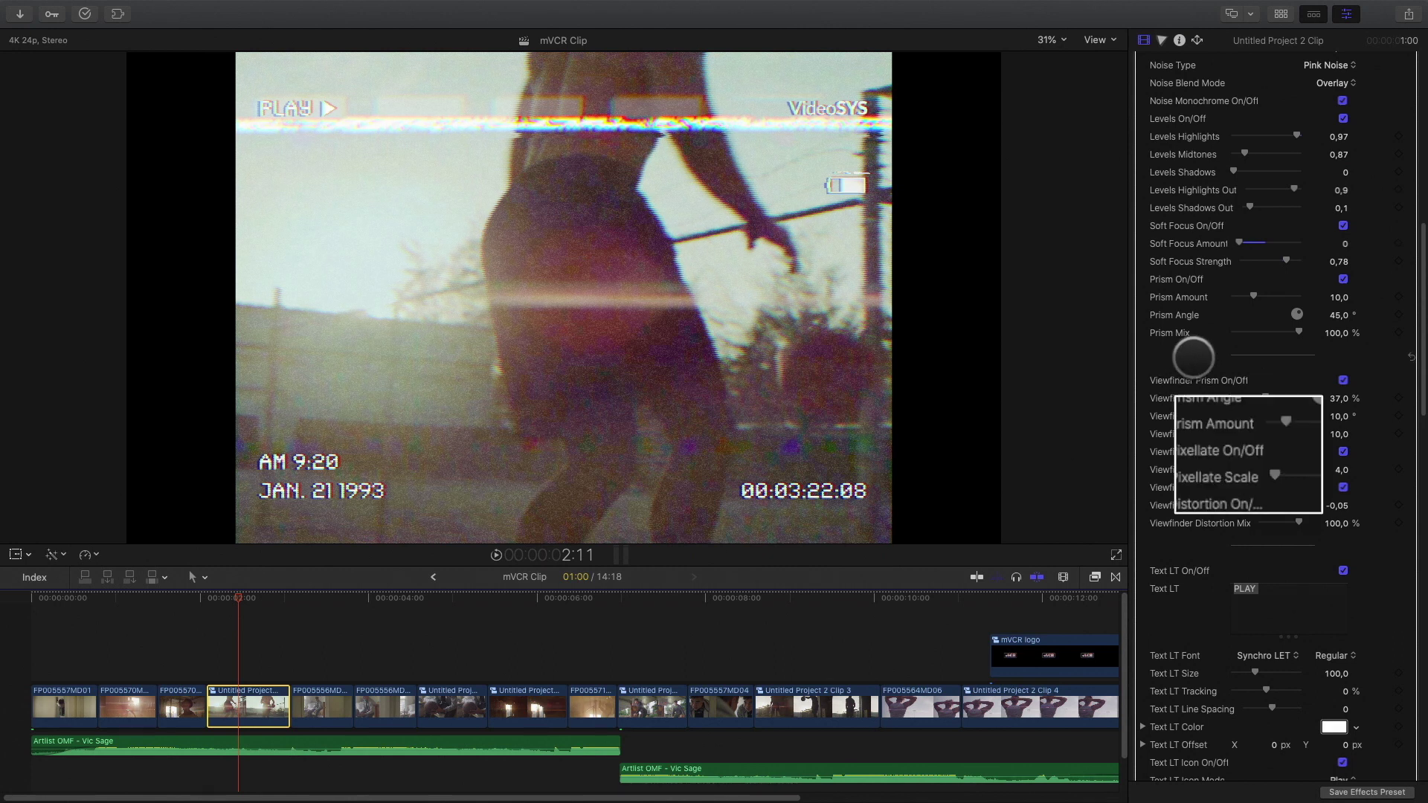
click(1343, 332)
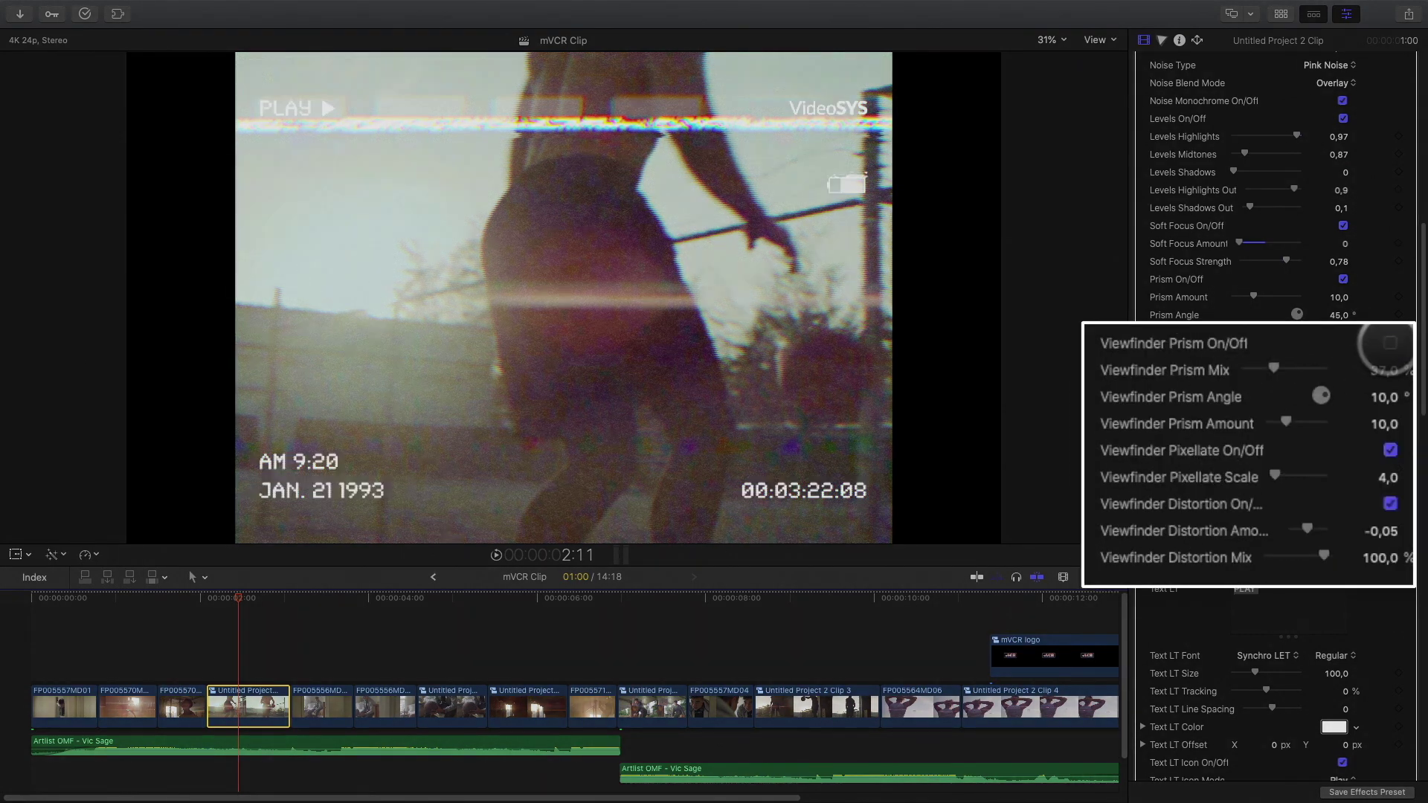
click(1343, 332)
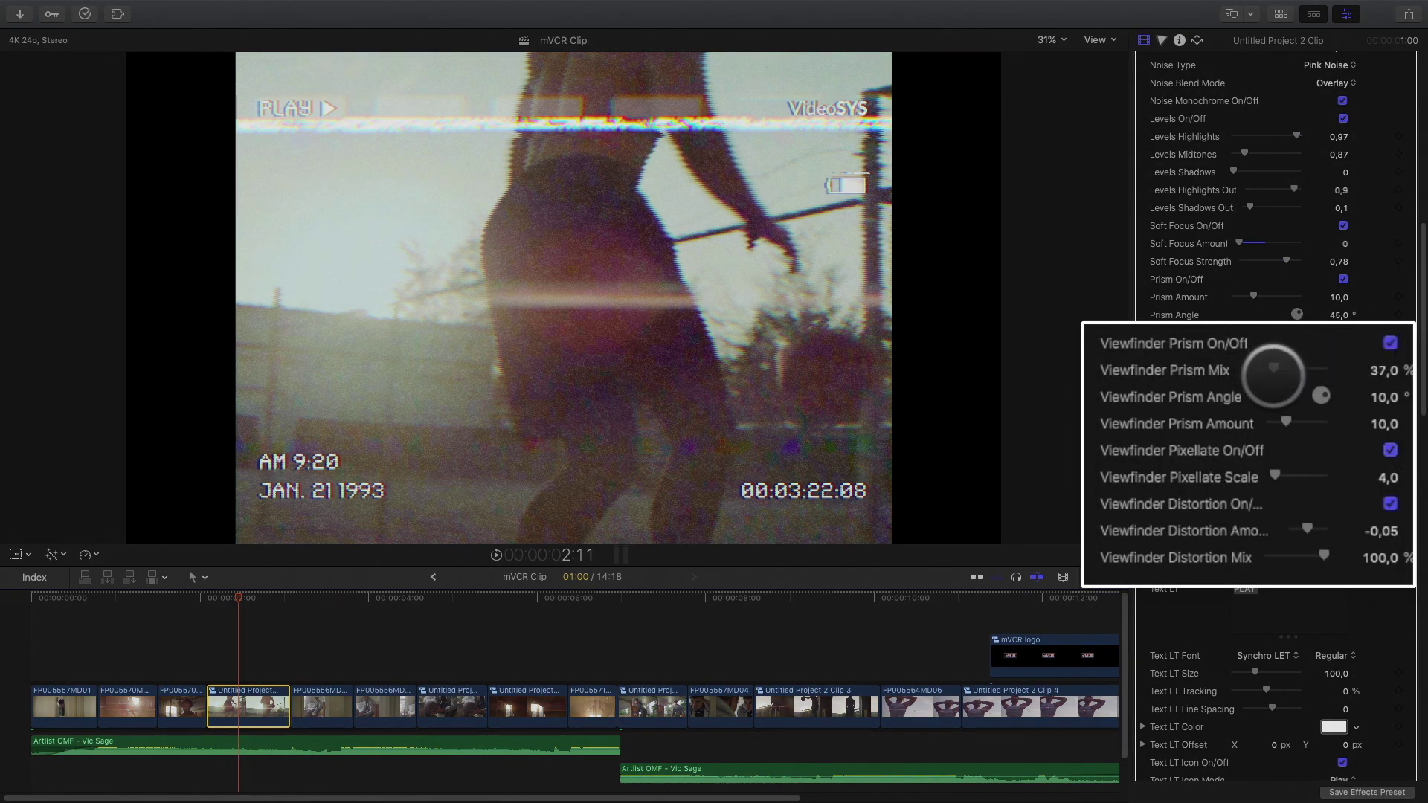
drag(1265, 352, 1339, 364)
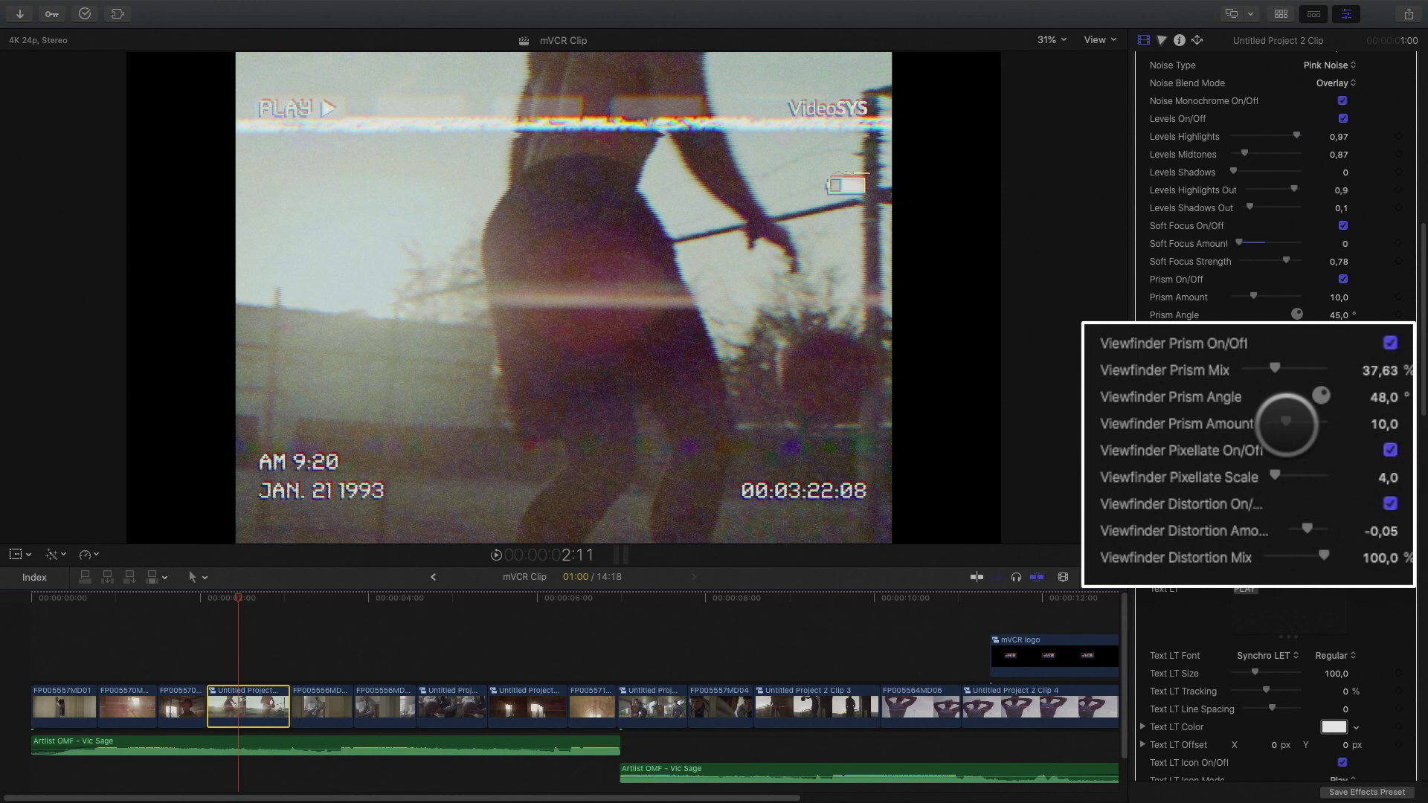
mouse_move(1286, 422)
mouse_down()
mouse_move(1343, 418)
mouse_move(1281, 427)
mouse_up()
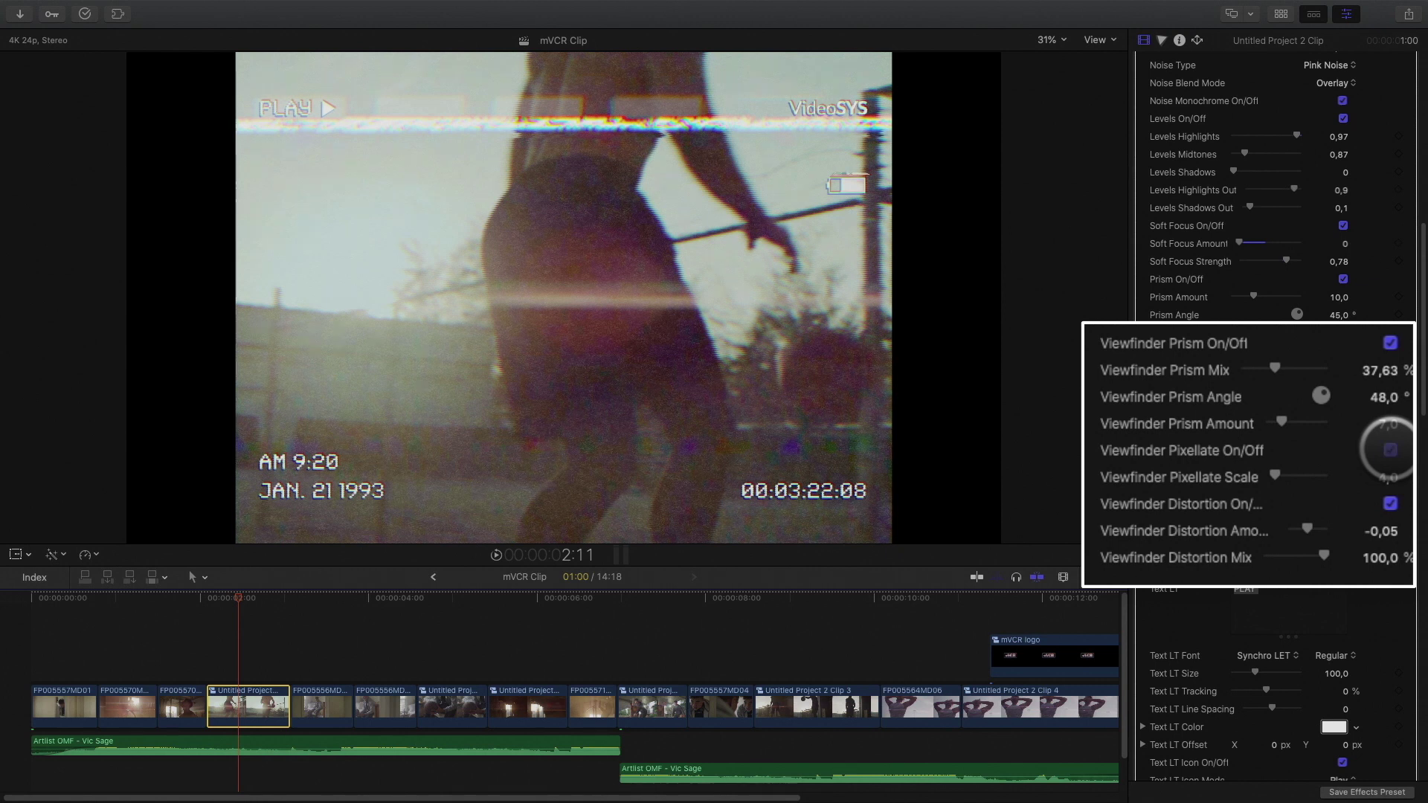
mouse_move(1275, 474)
mouse_down()
mouse_move(1290, 475)
mouse_move(1277, 477)
mouse_up()
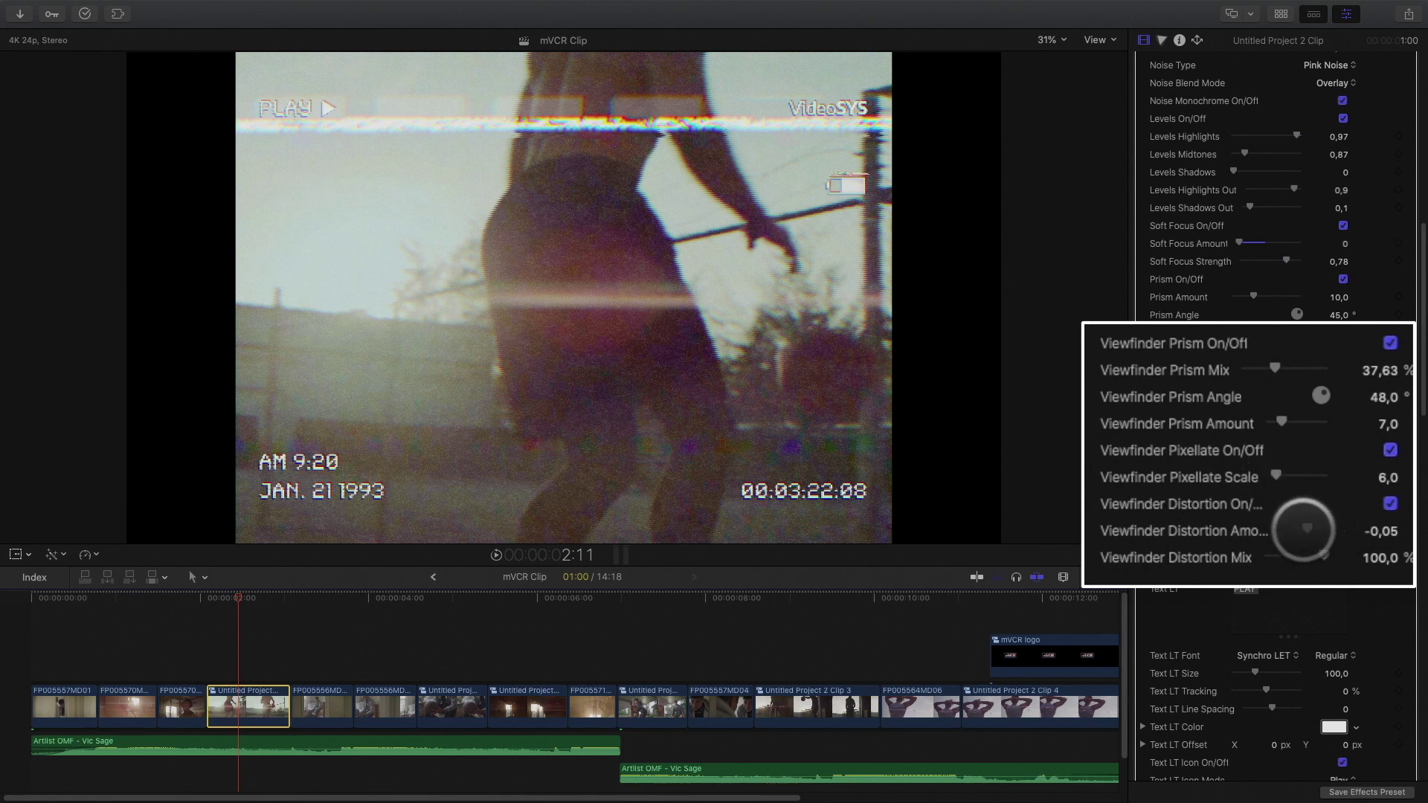
drag(1303, 530, 1310, 529)
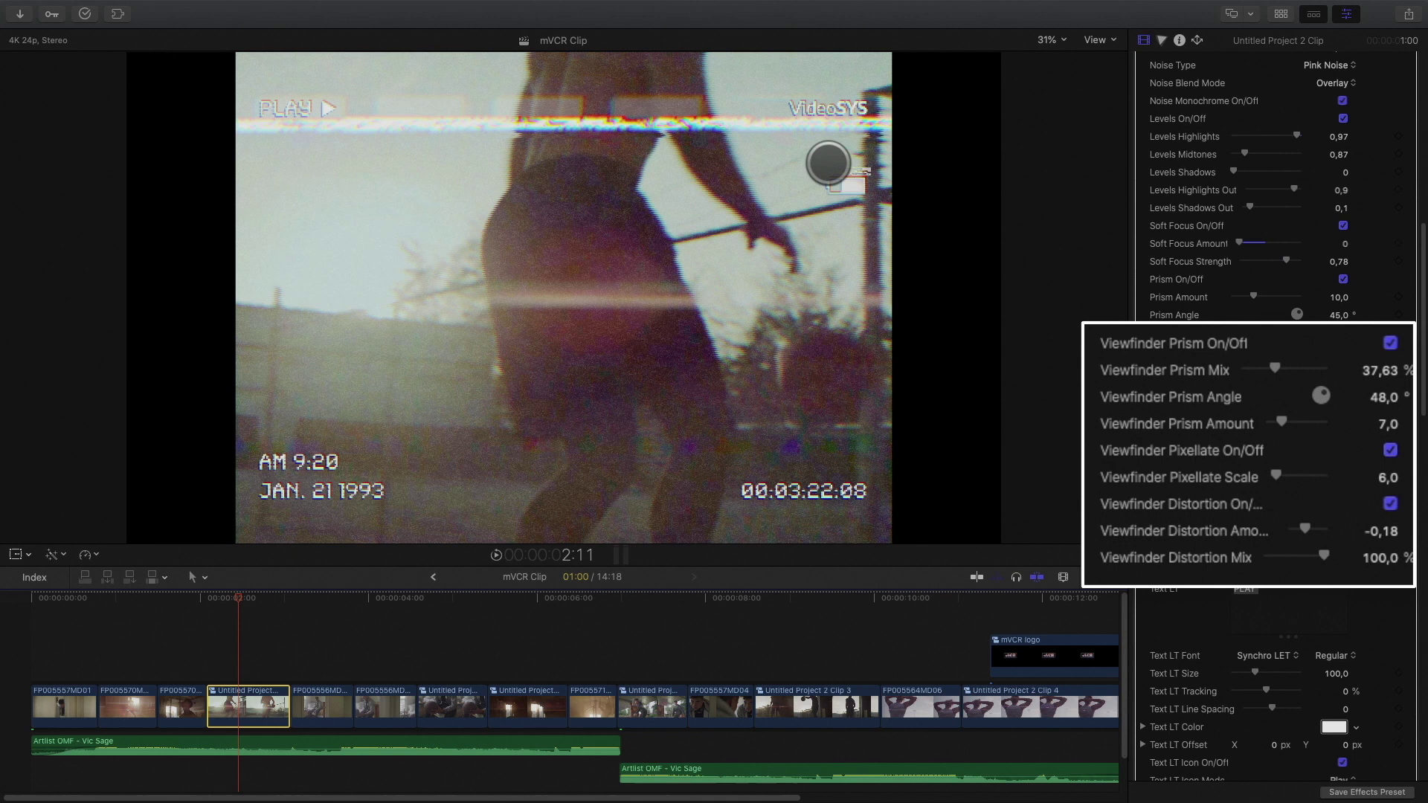
Retype the top-left label text as PLAY.
scroll(1232, 530, down, 5)
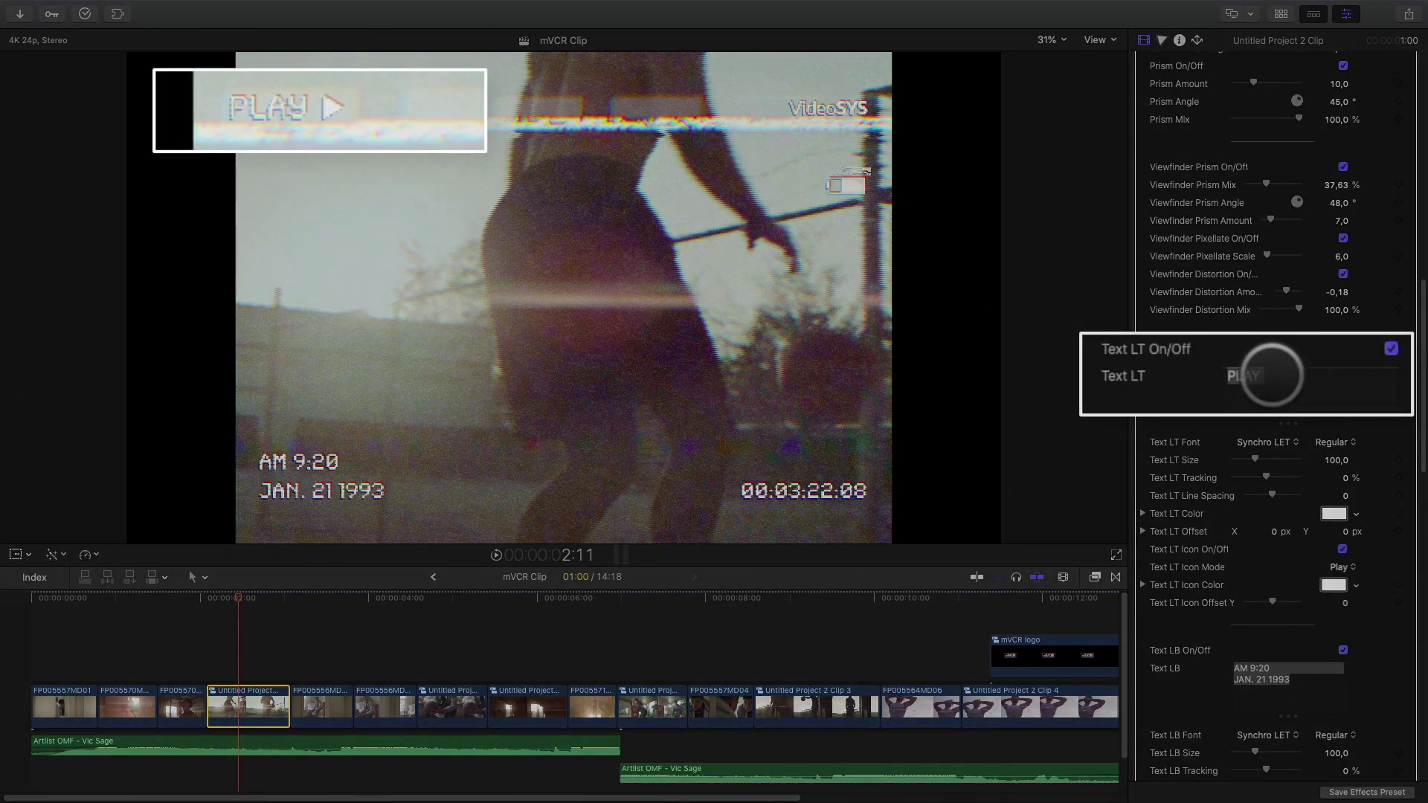
drag(1272, 374, 1170, 374)
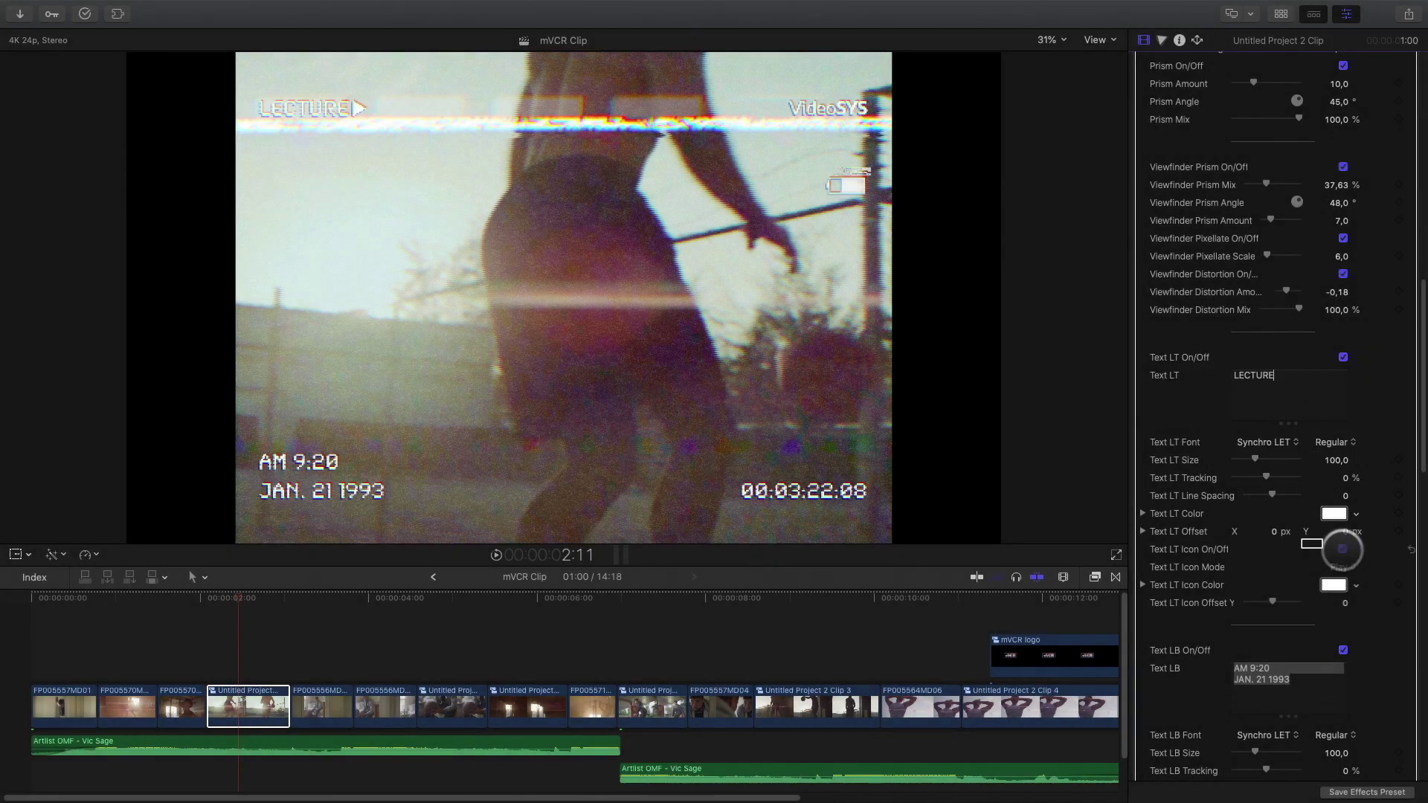
text(PLAY)
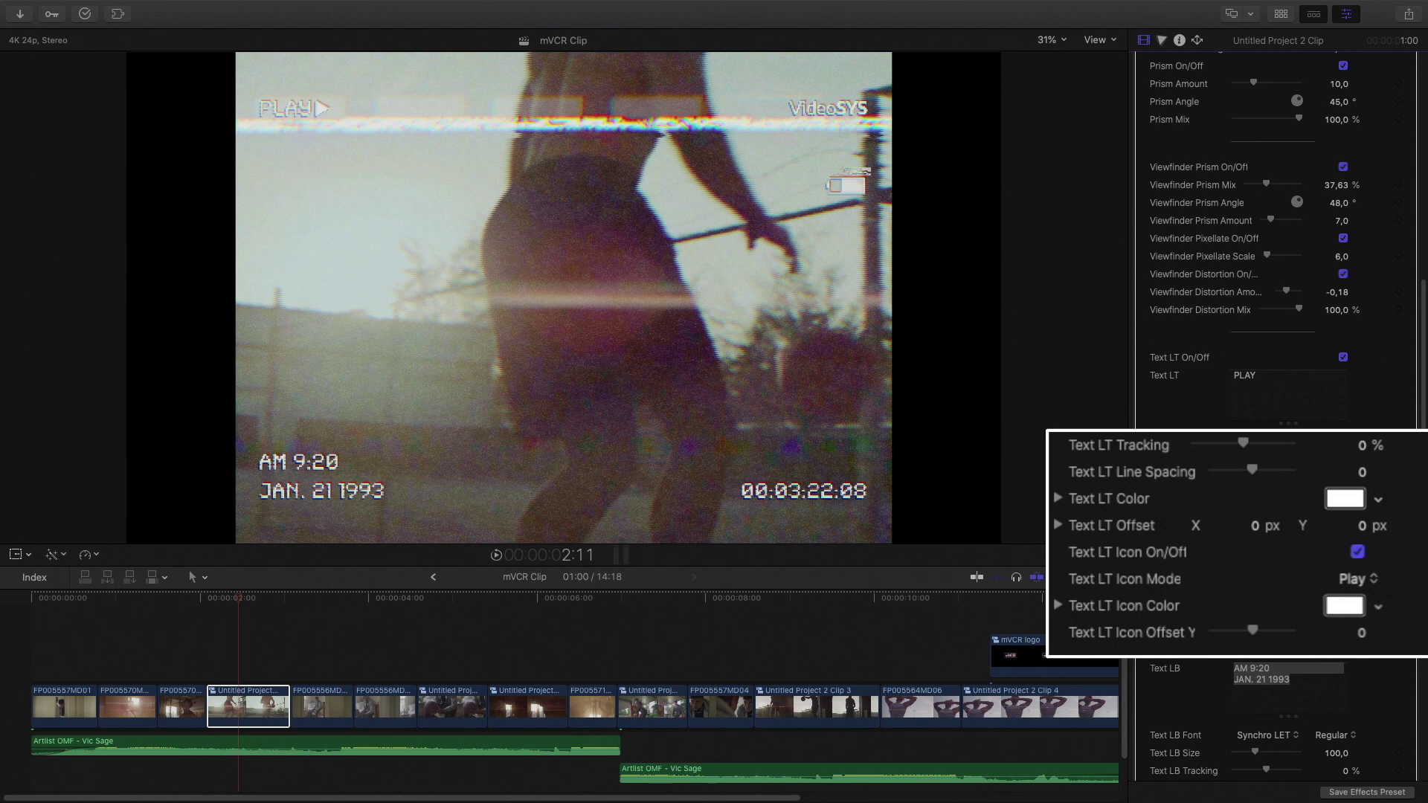
Cycle the Text LT icon through fast-forward, rewind, stop and record, then back to play.
click(1353, 579)
click(1348, 593)
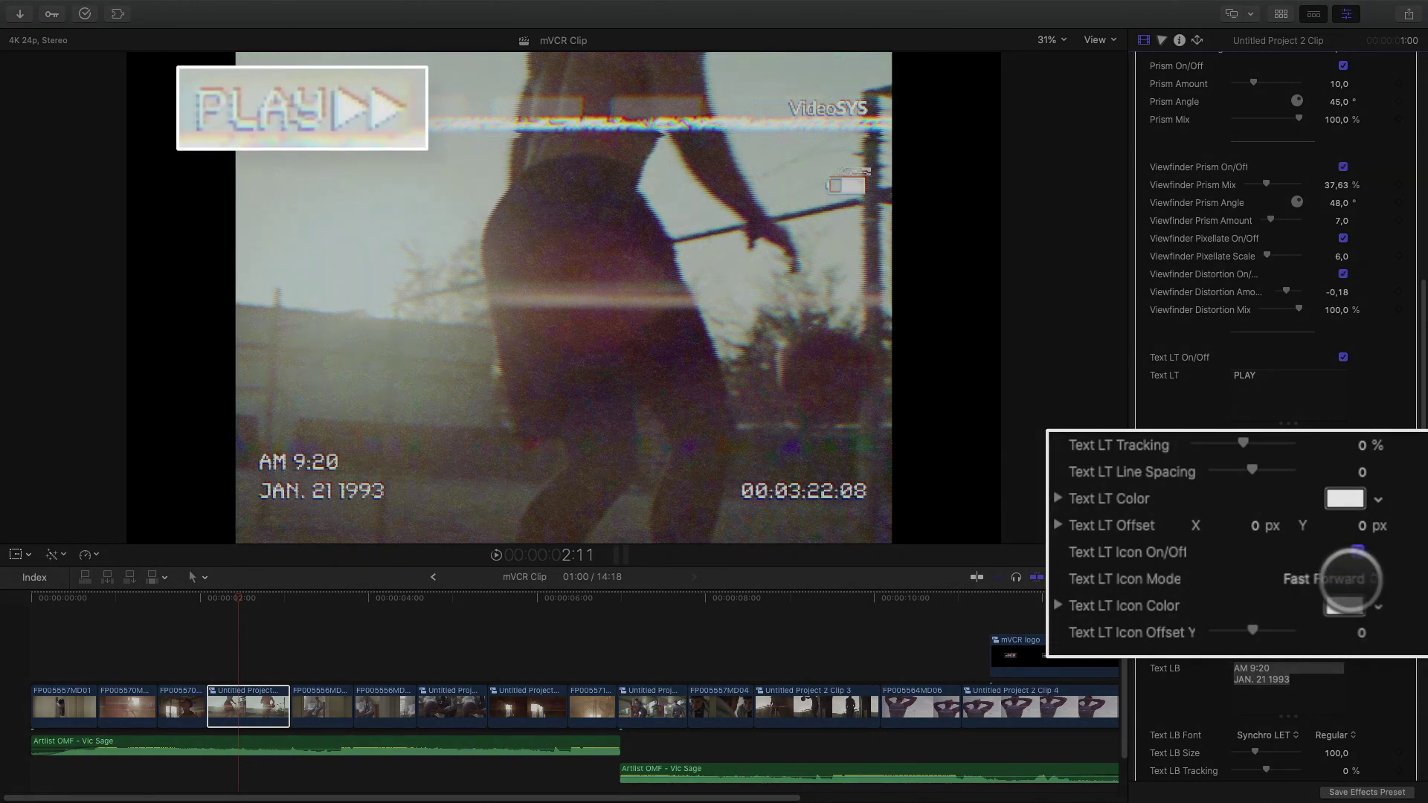
click(1352, 578)
click(1349, 596)
click(1336, 579)
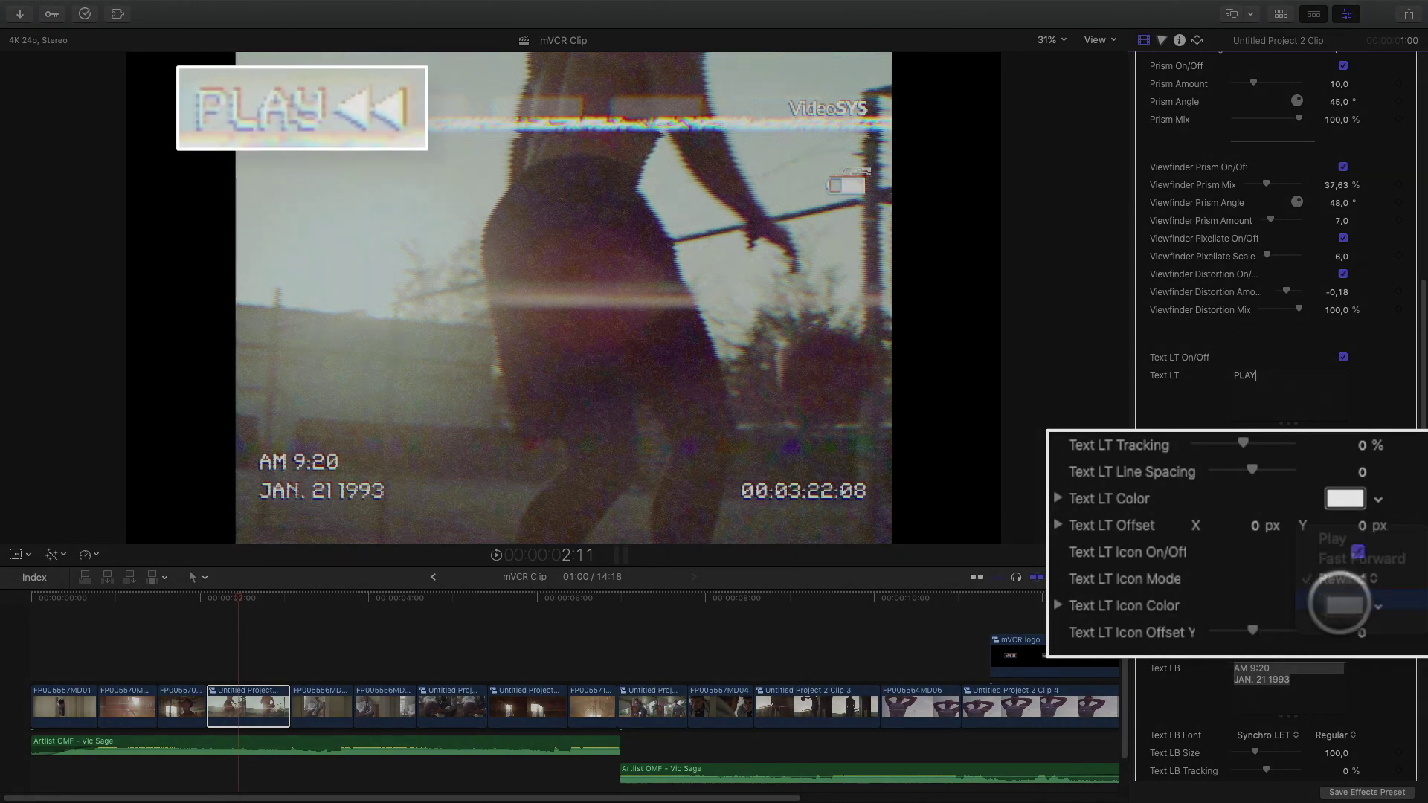
click(1339, 604)
click(1337, 578)
click(1342, 601)
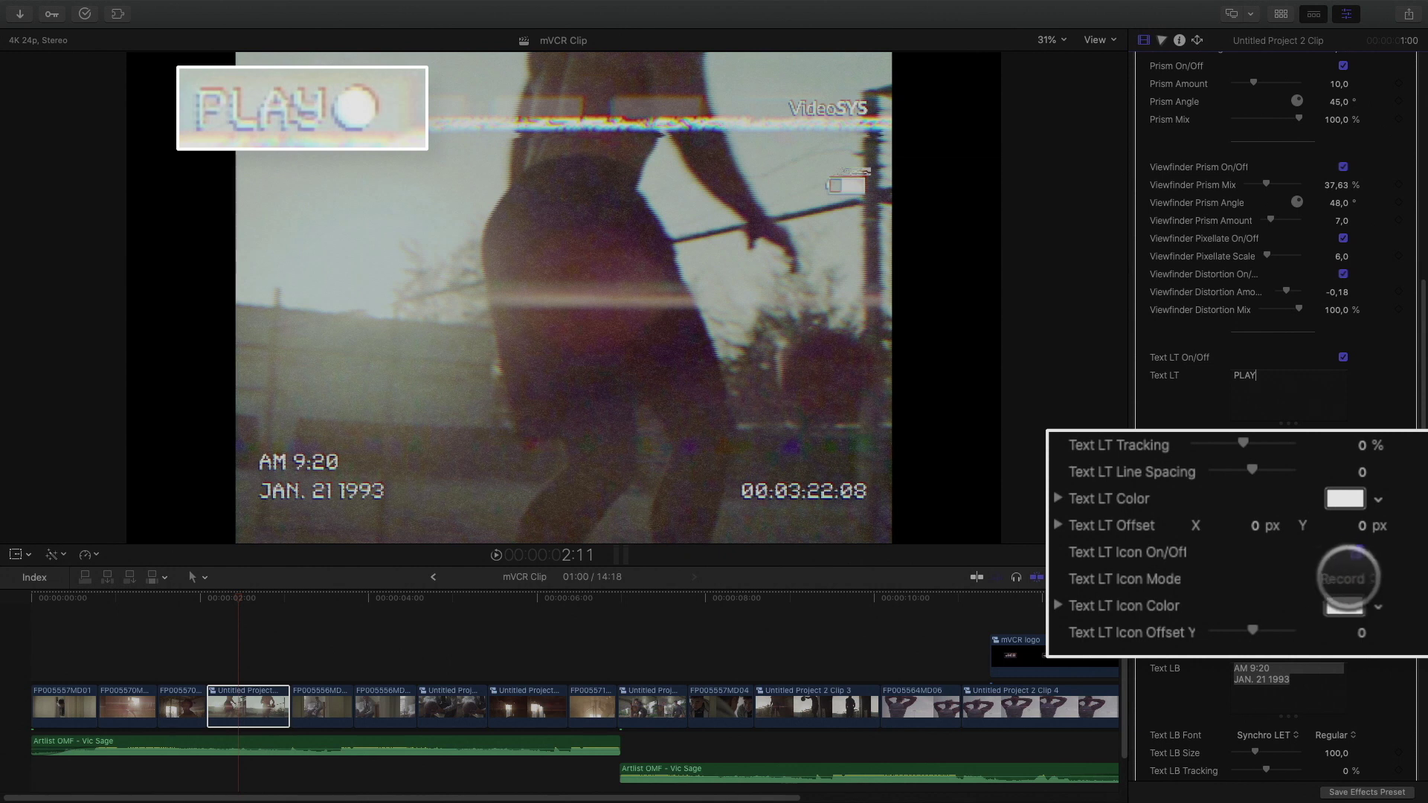
click(1348, 579)
click(1334, 497)
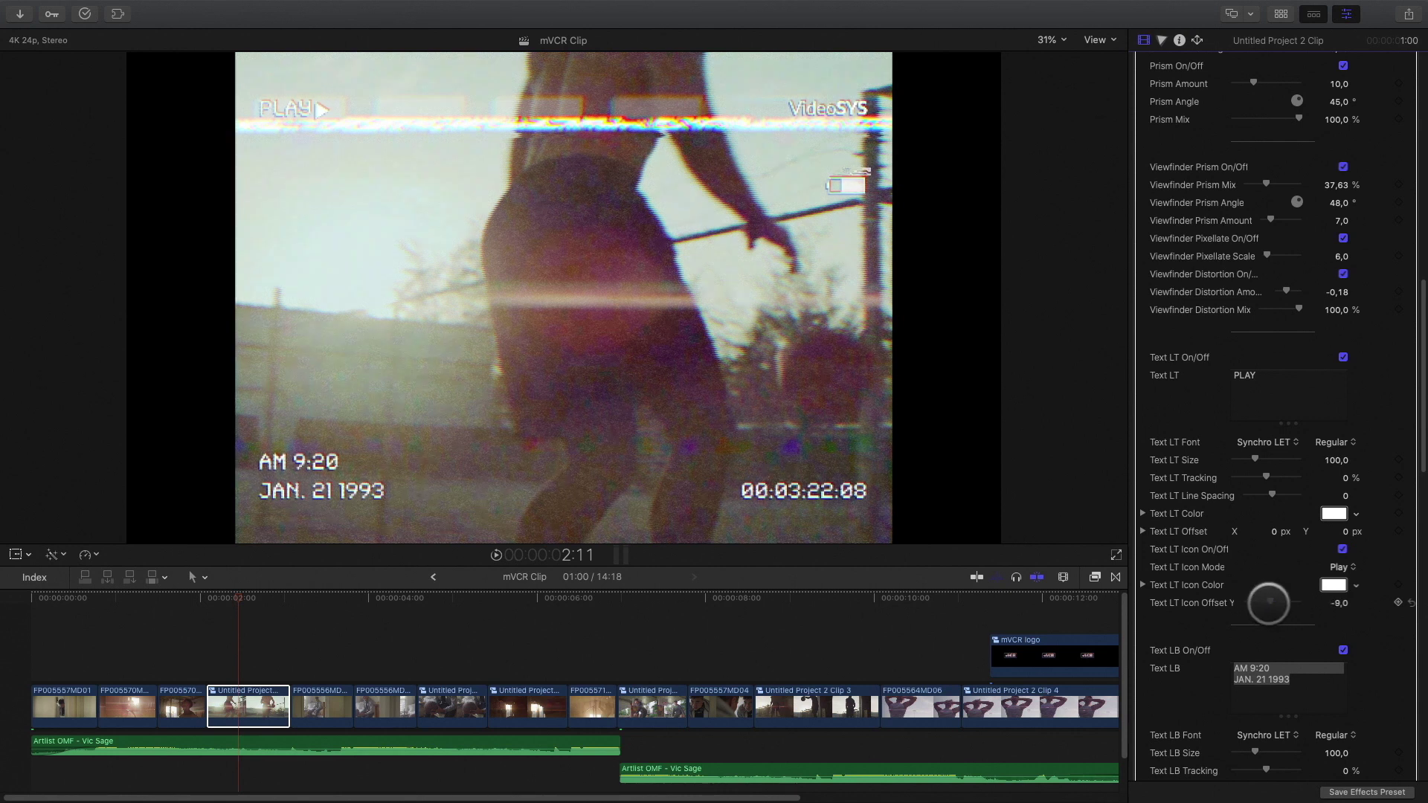
Change the date stamp year to 1987 and nudge the date block slightly.
scroll(1262, 648, down, 1)
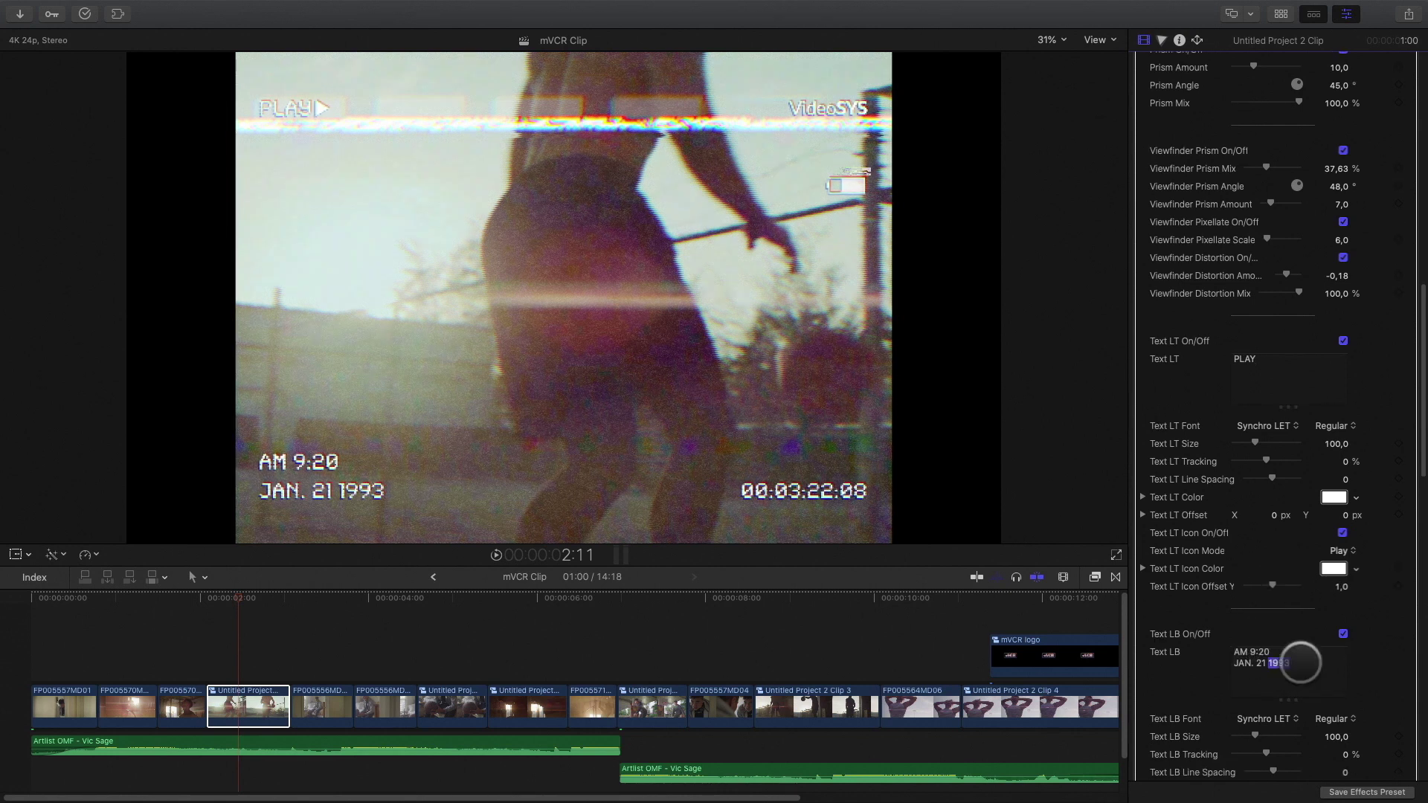
text(1987)
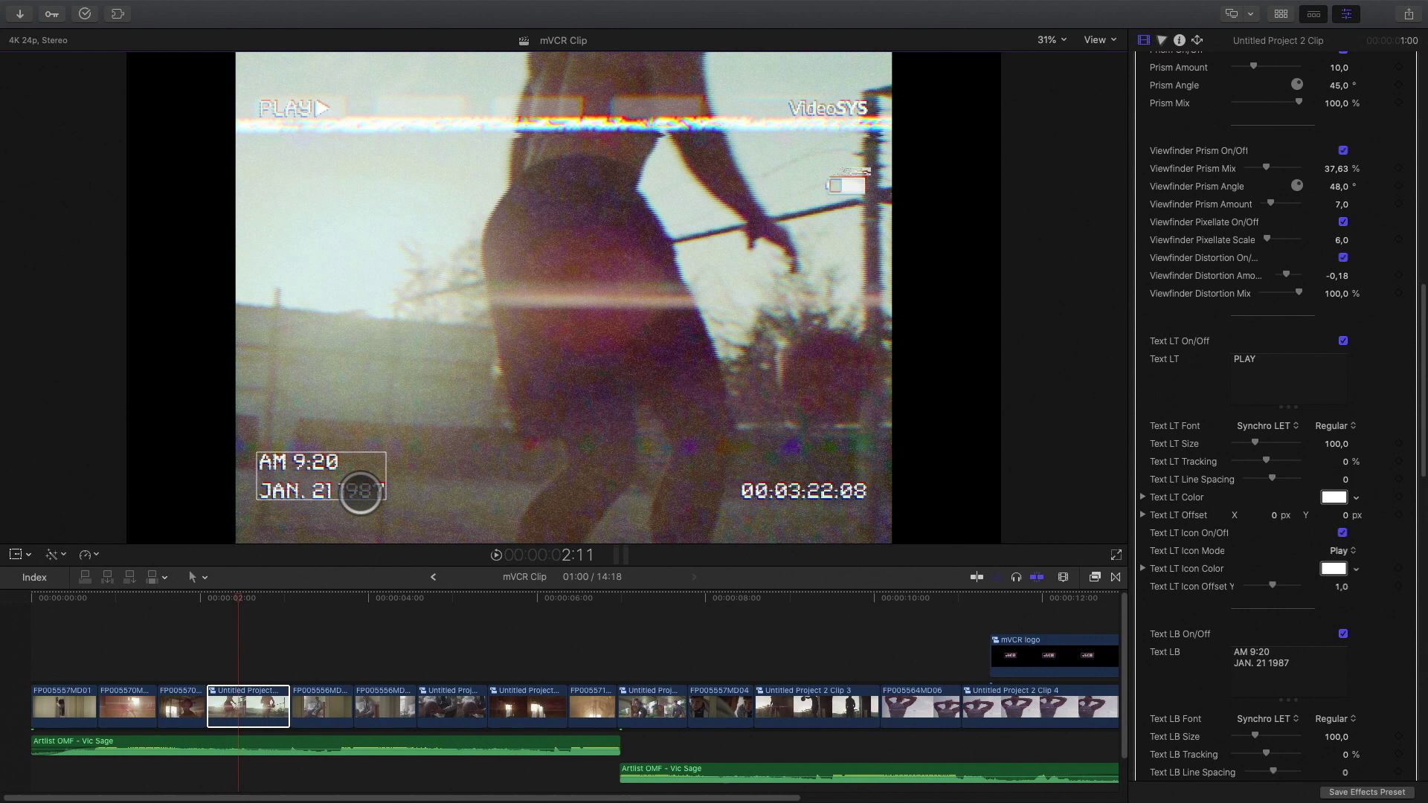
mouse_move(346, 492)
mouse_down()
mouse_move(369, 445)
mouse_move(341, 456)
mouse_move(357, 502)
mouse_move(349, 488)
mouse_up()
scroll(1177, 665, down, 10)
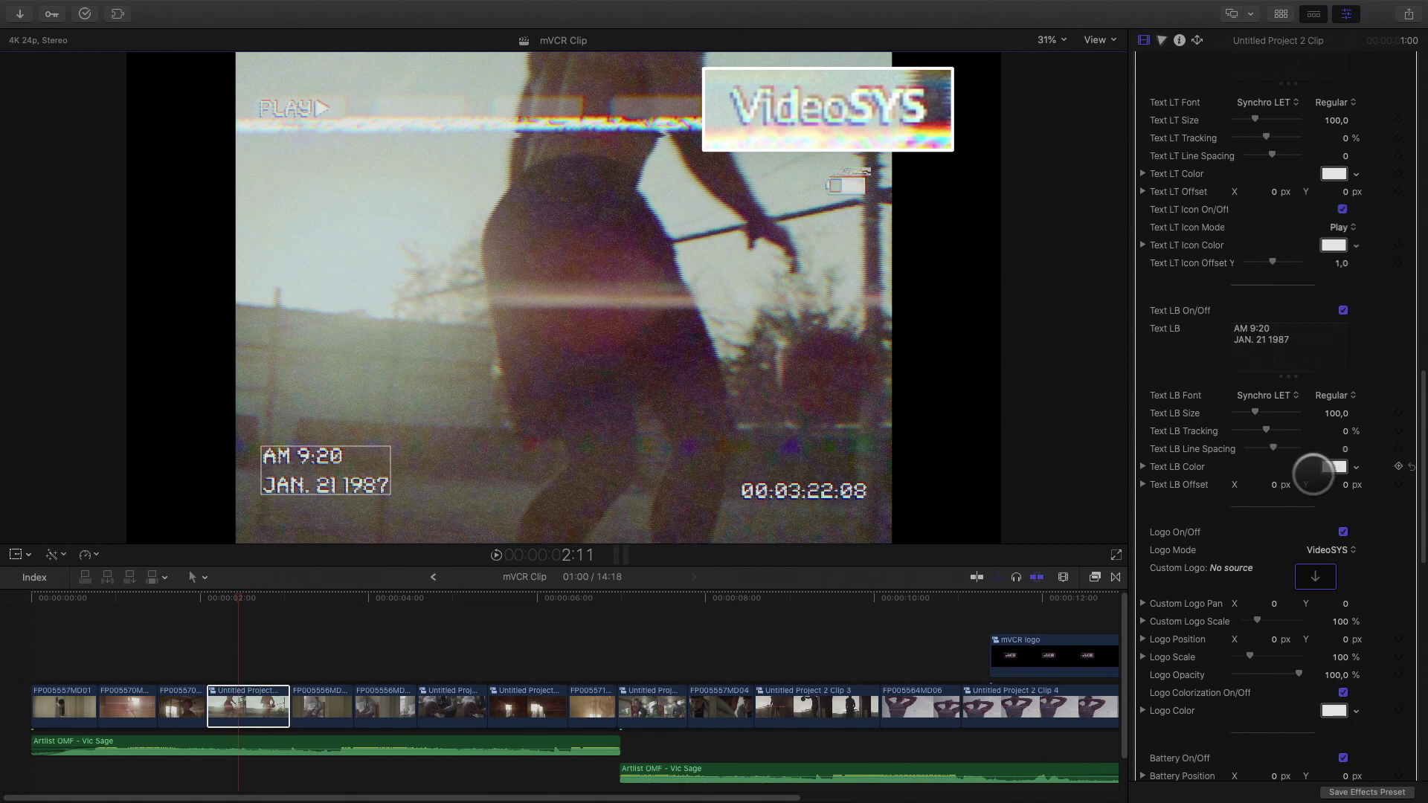
scroll(1165, 549, down, 2)
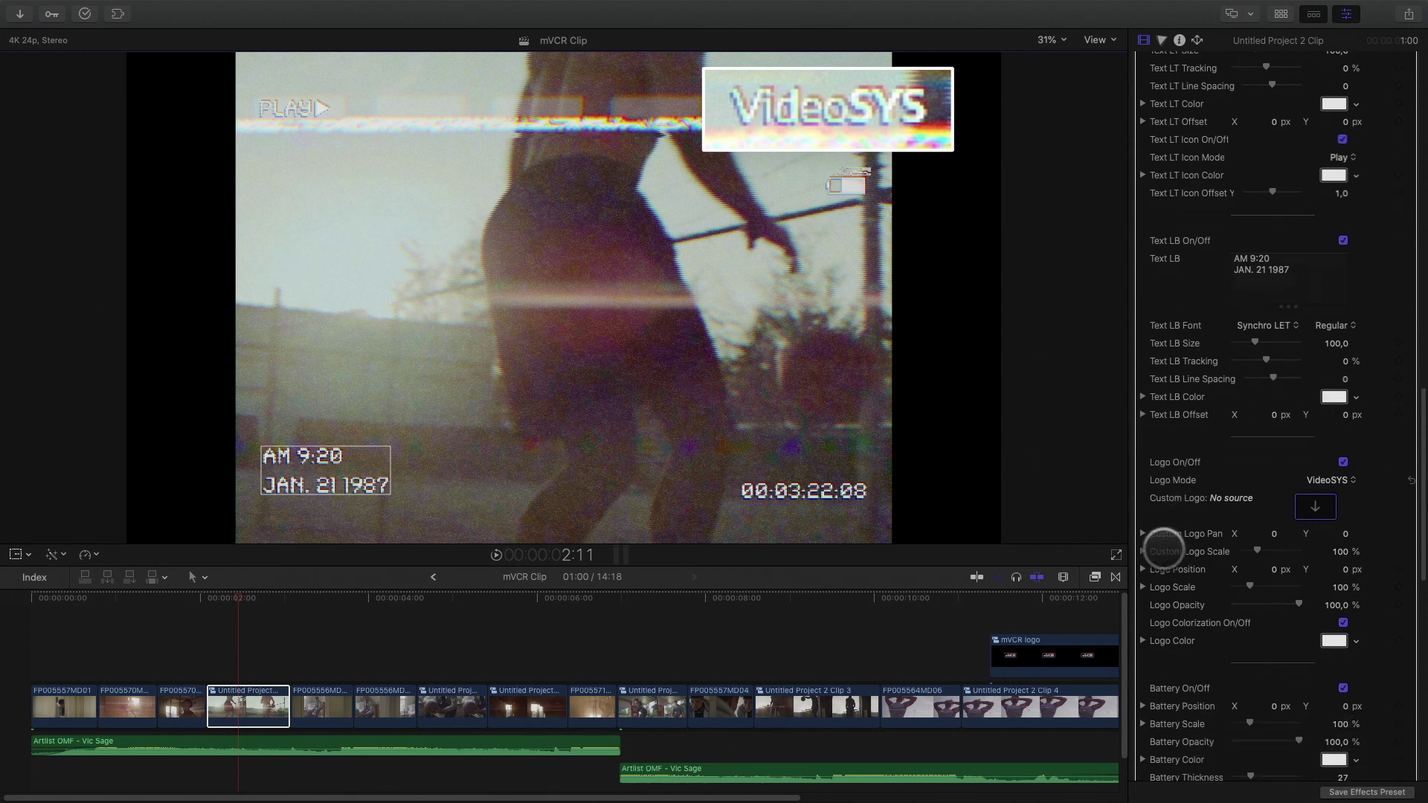
click(1328, 469)
click(1322, 456)
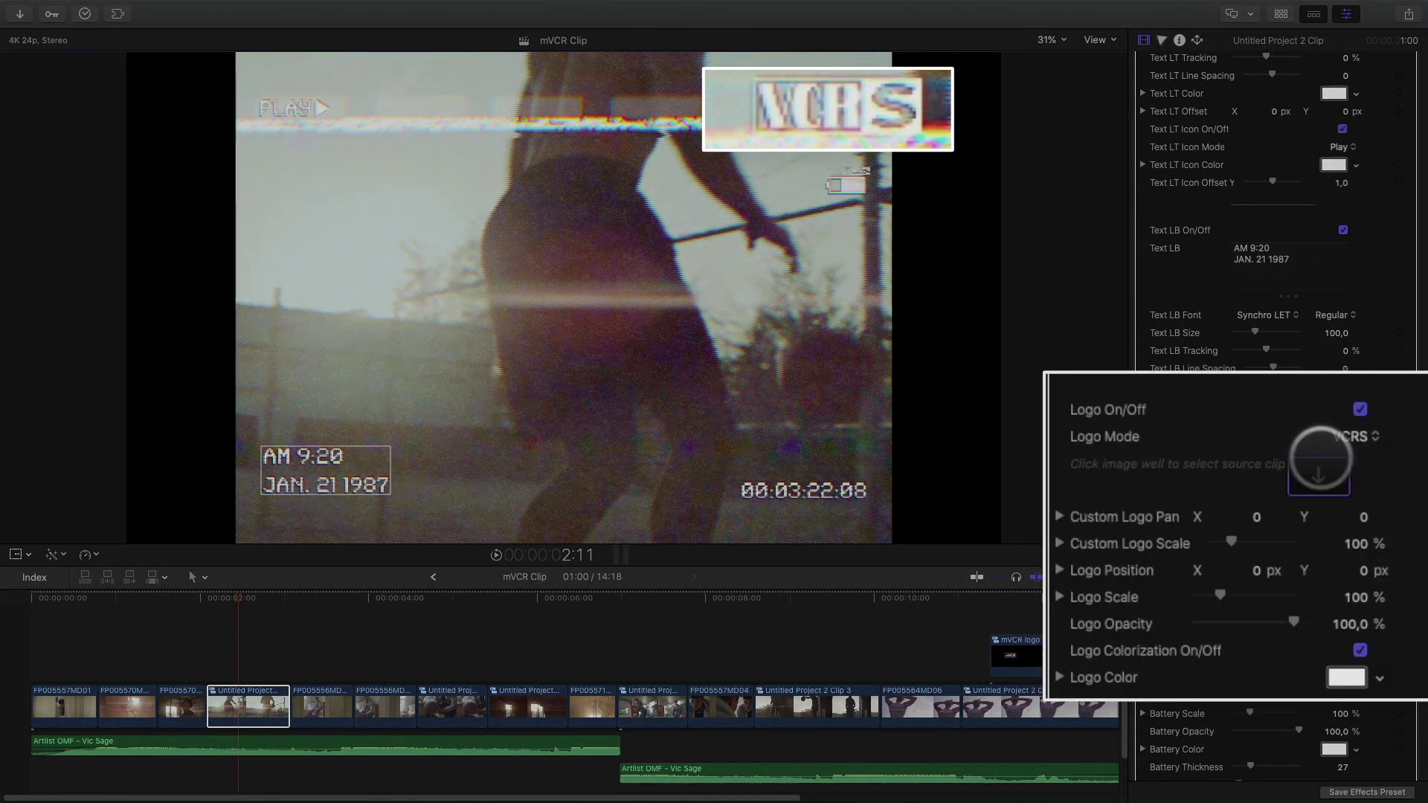
click(1329, 437)
click(1333, 463)
click(1337, 460)
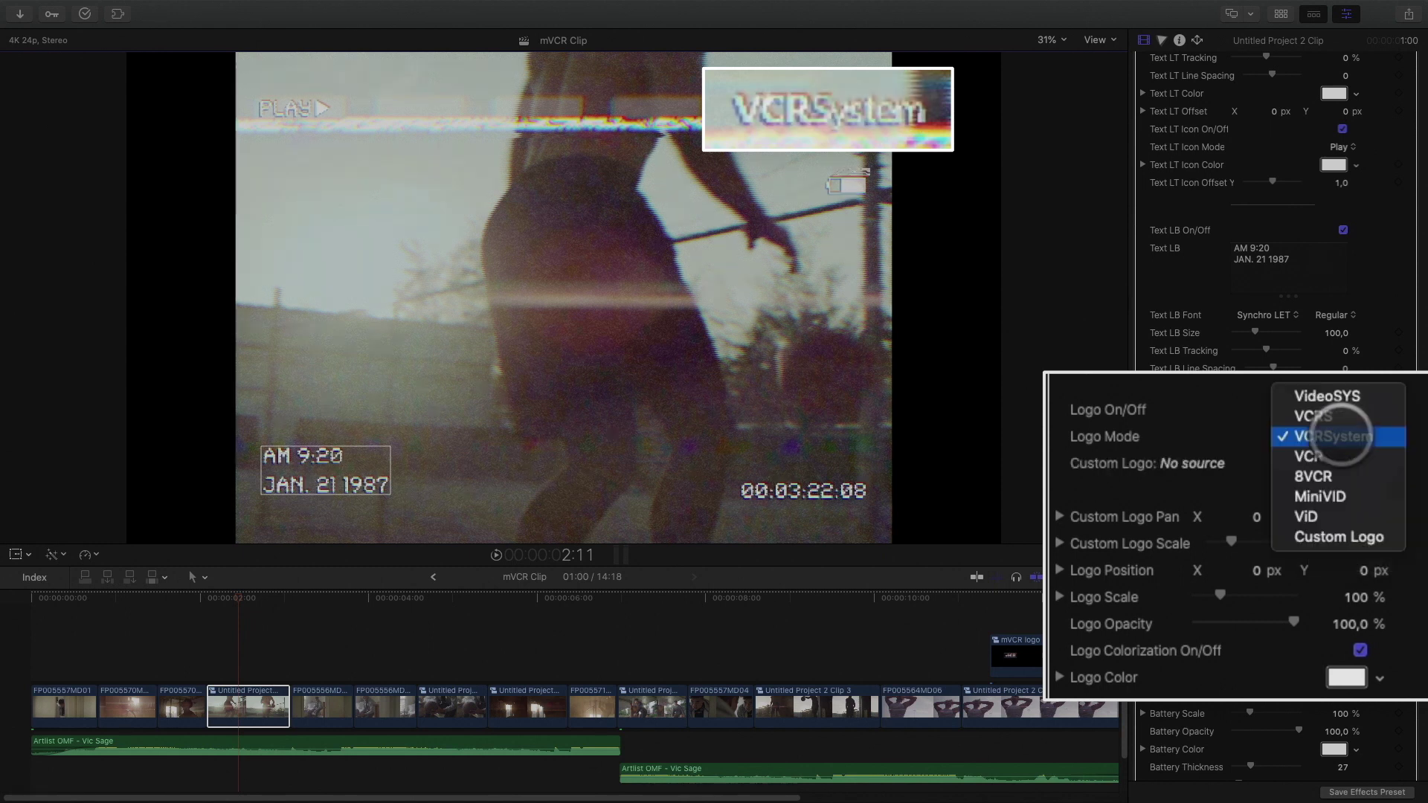
click(1336, 480)
click(1338, 446)
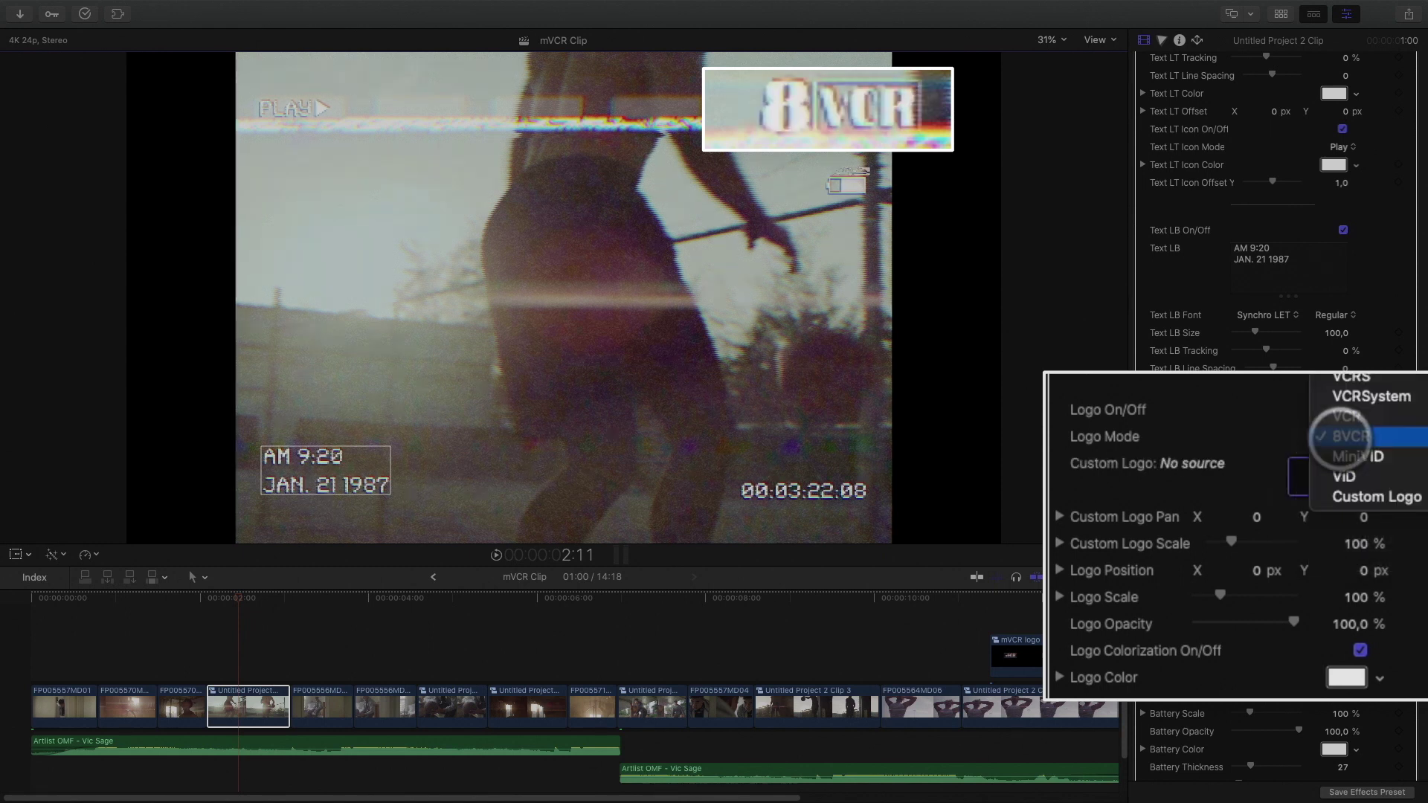
click(1336, 376)
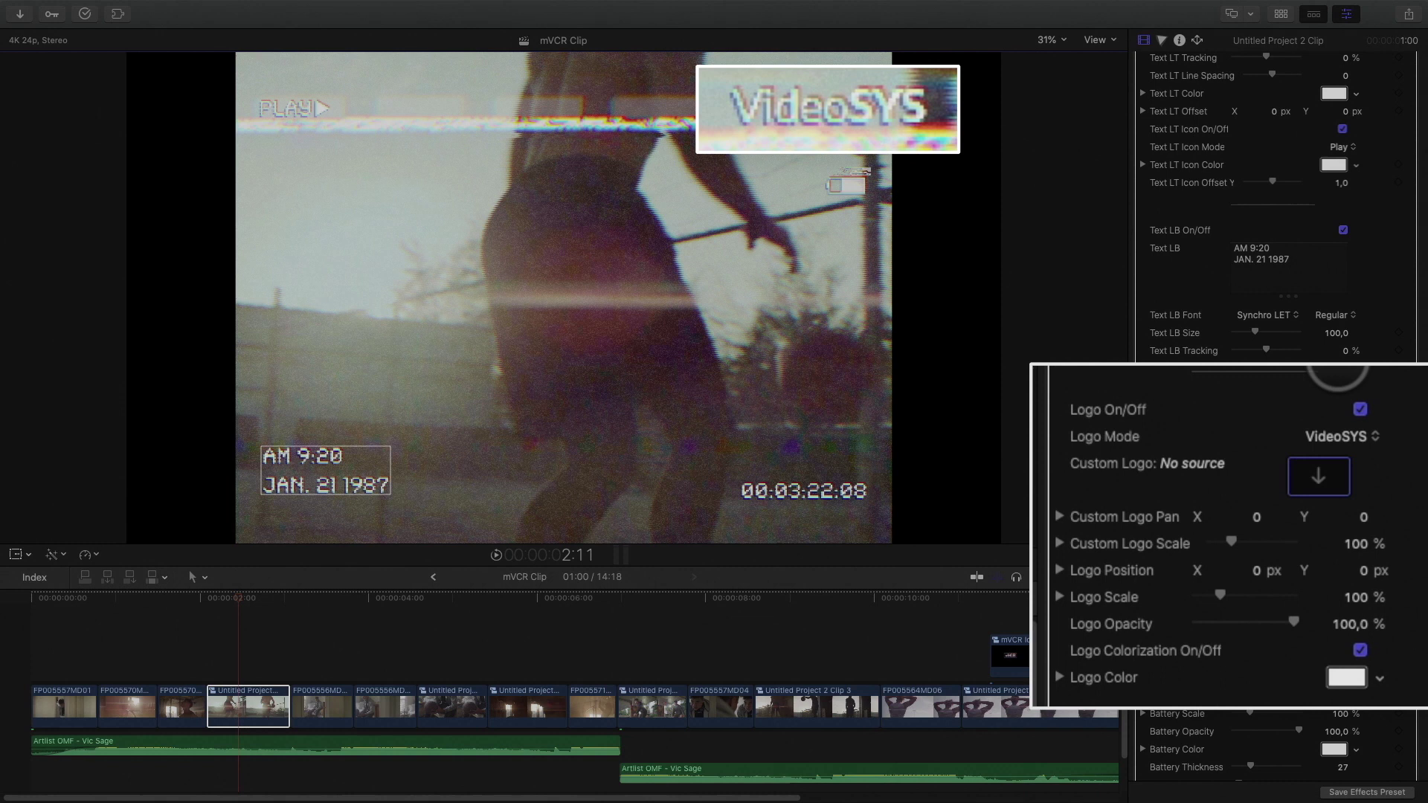
scroll(1247, 520, down, 4)
scroll(1244, 524, down, 3)
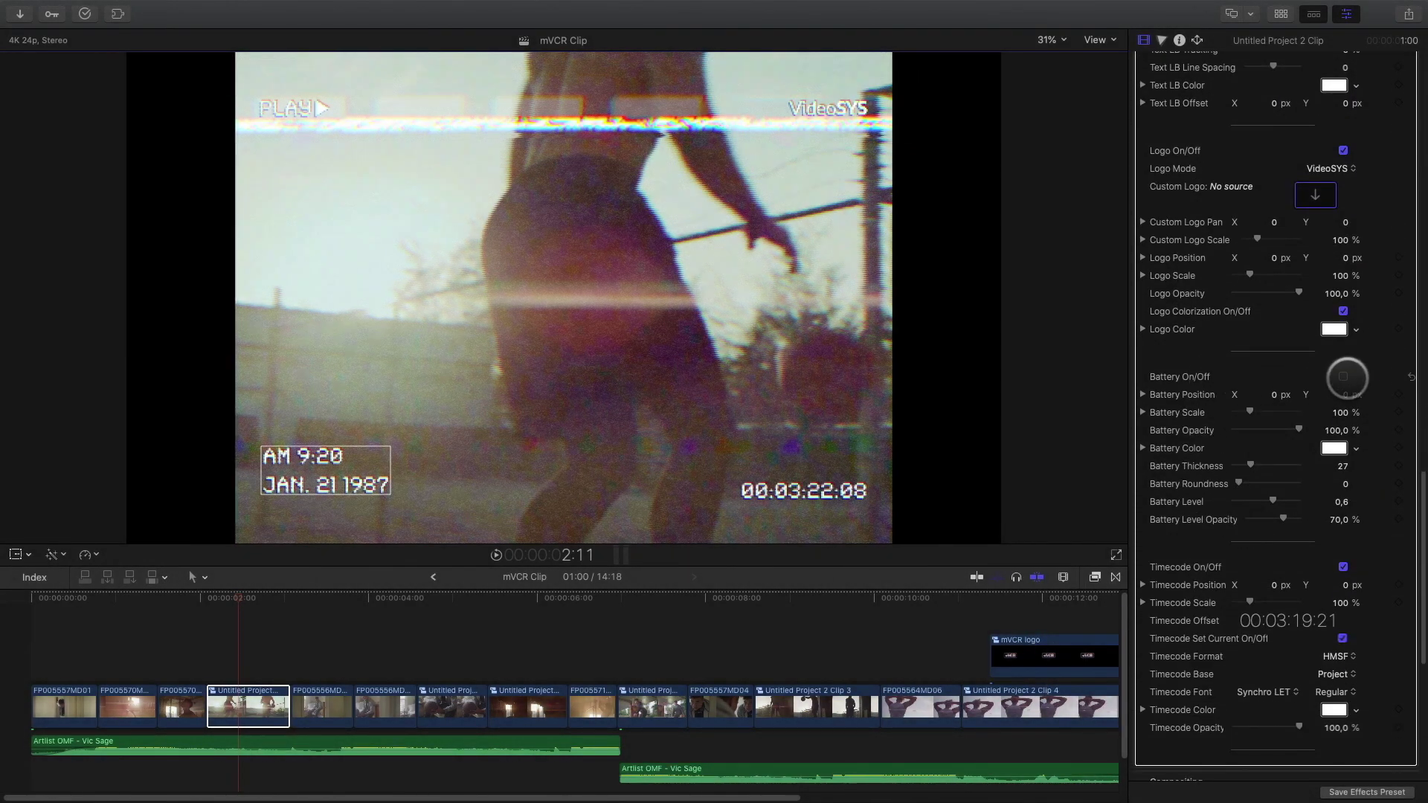
Enable the mVCR battery indicator, scale it to 150%, colour it red and lower its level to 0,6.
click(1343, 376)
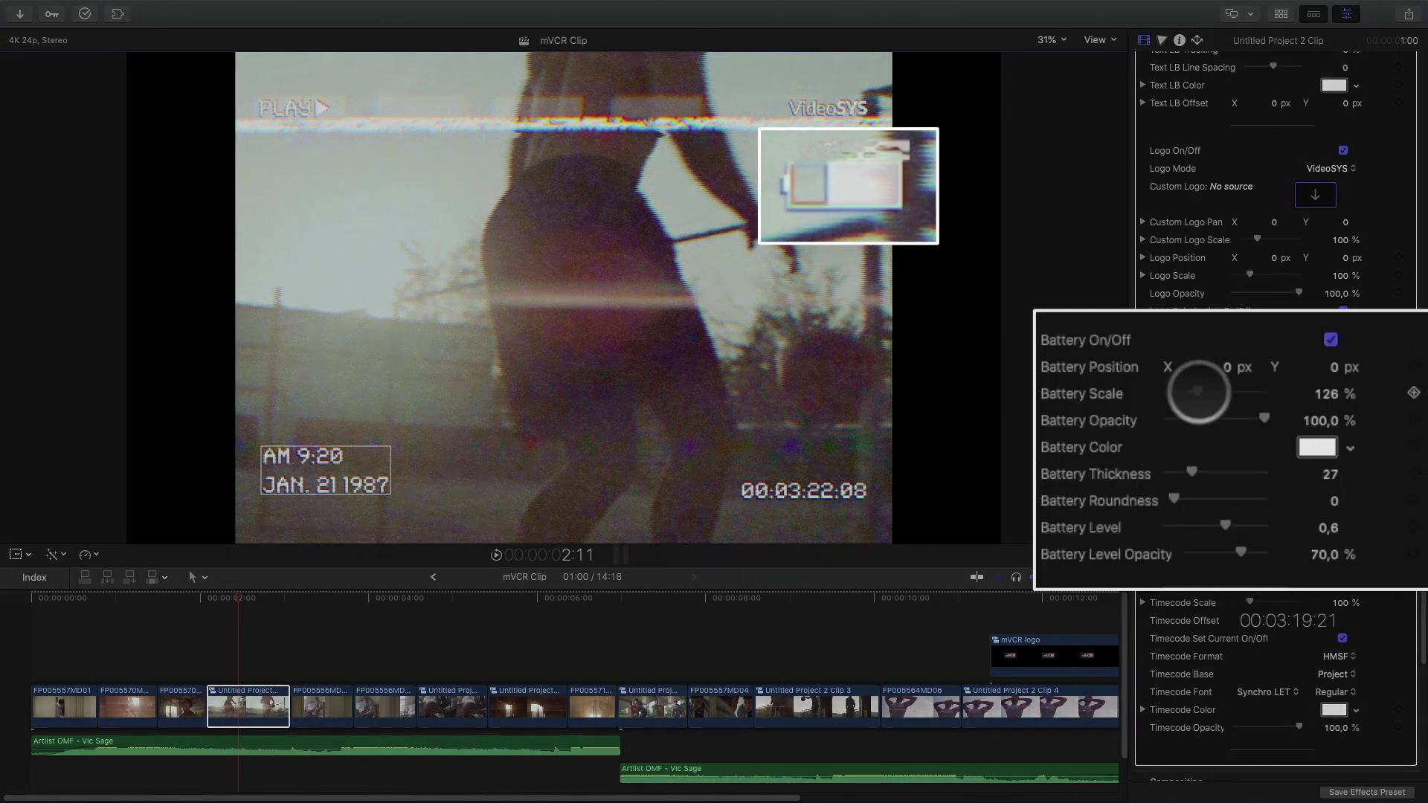
mouse_move(1253, 412)
mouse_down()
mouse_move(1309, 413)
mouse_move(1258, 412)
mouse_up()
click(1317, 447)
click(988, 299)
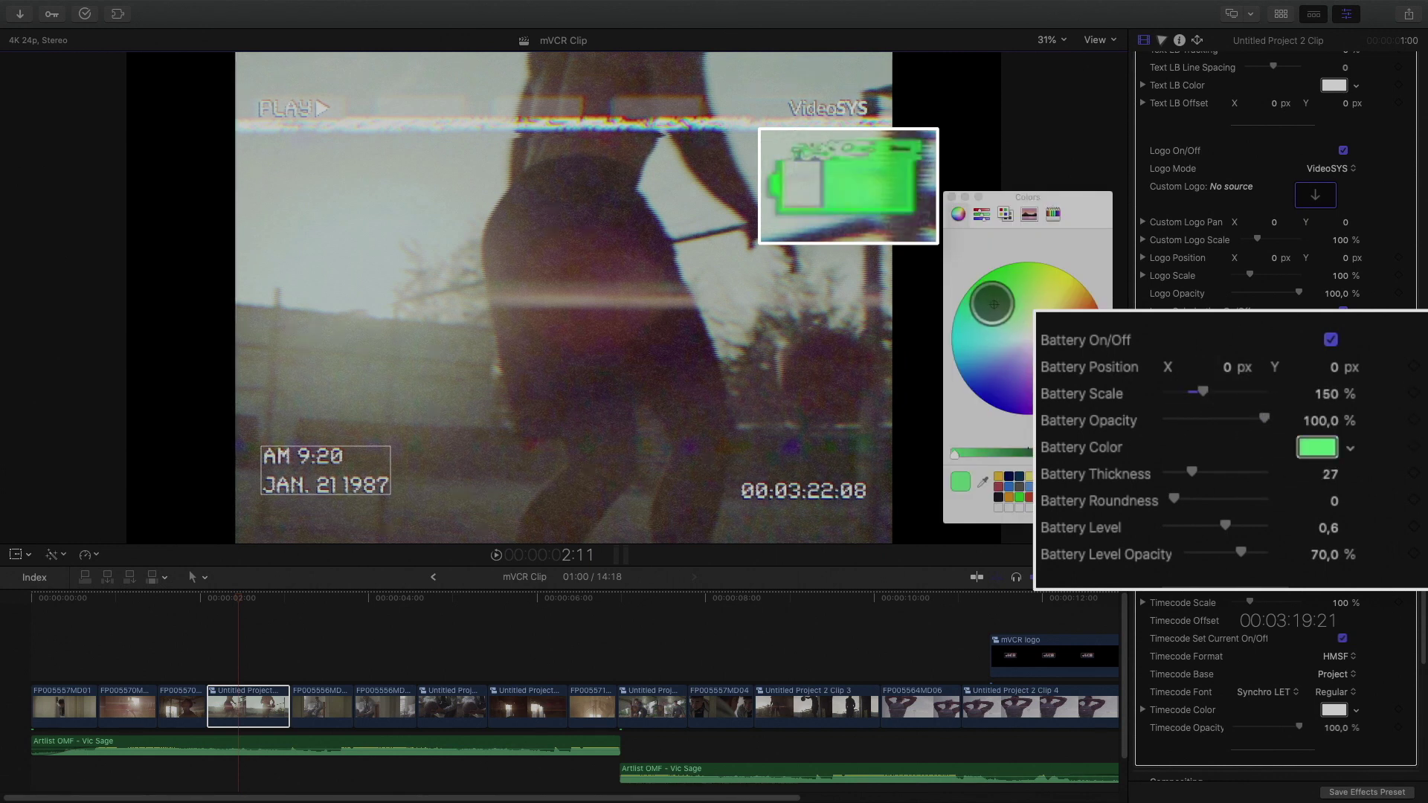
click(1093, 301)
click(952, 197)
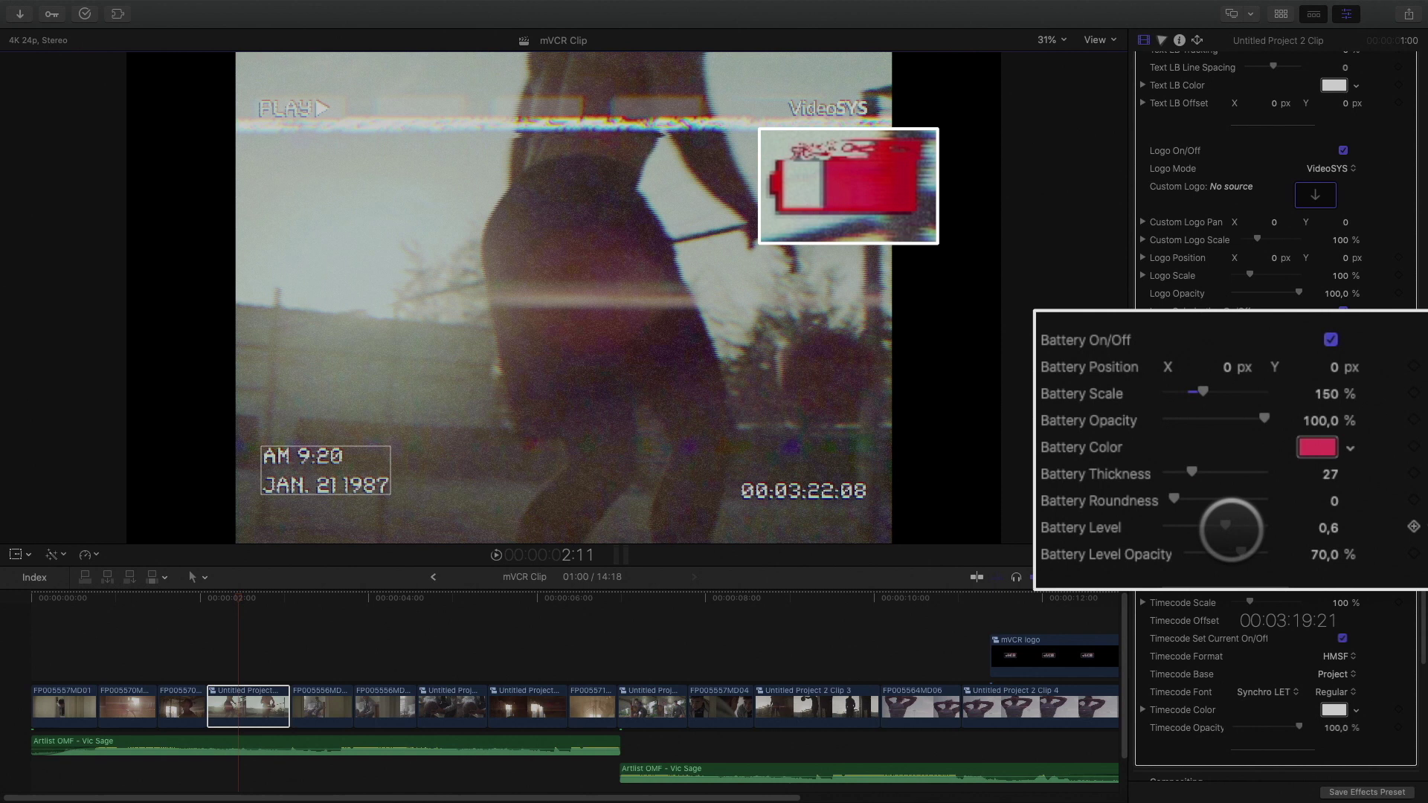
mouse_move(1225, 526)
mouse_down()
mouse_move(1193, 527)
mouse_move(1225, 527)
mouse_up()
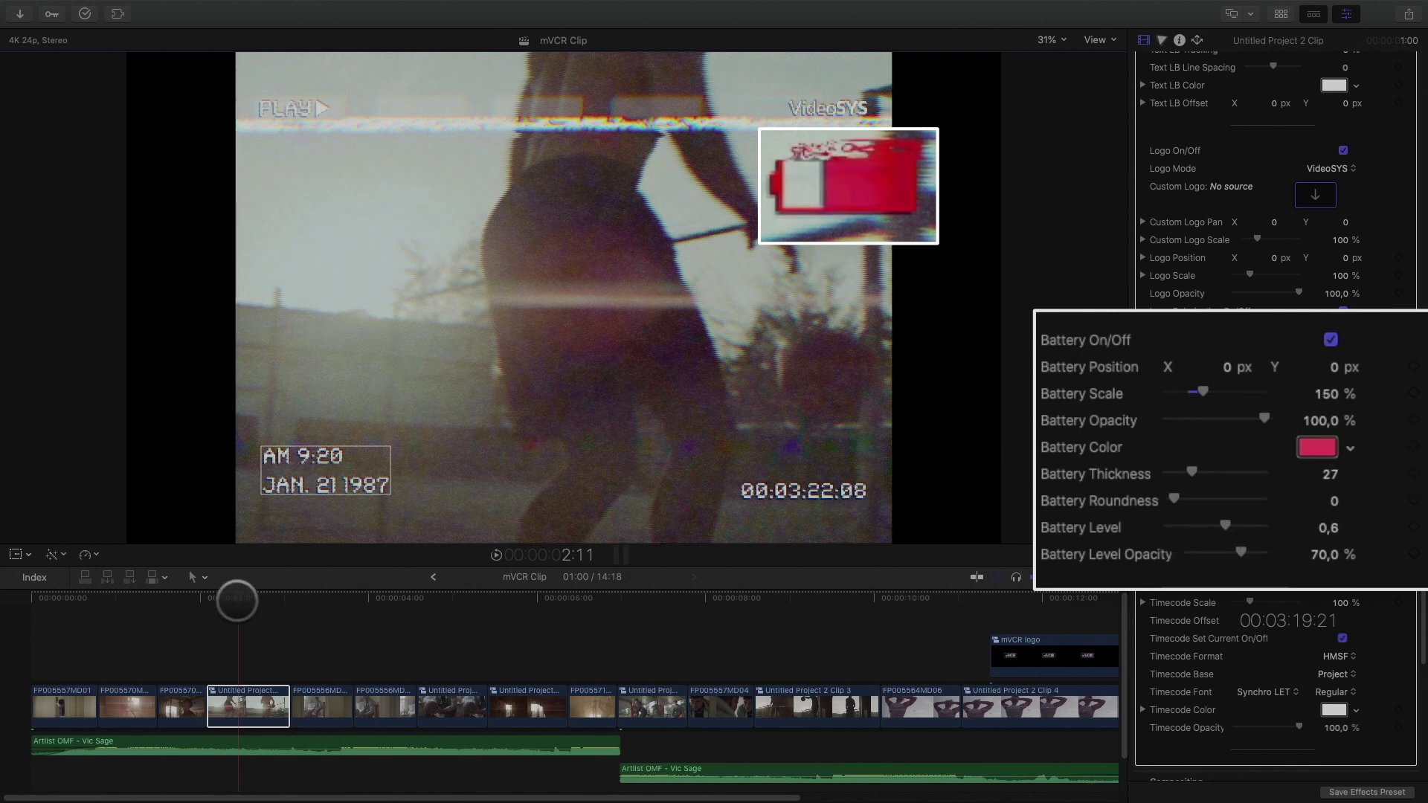
Make the battery green at level 0,9 and add colour and level keyframes at 2:17.
key(l)
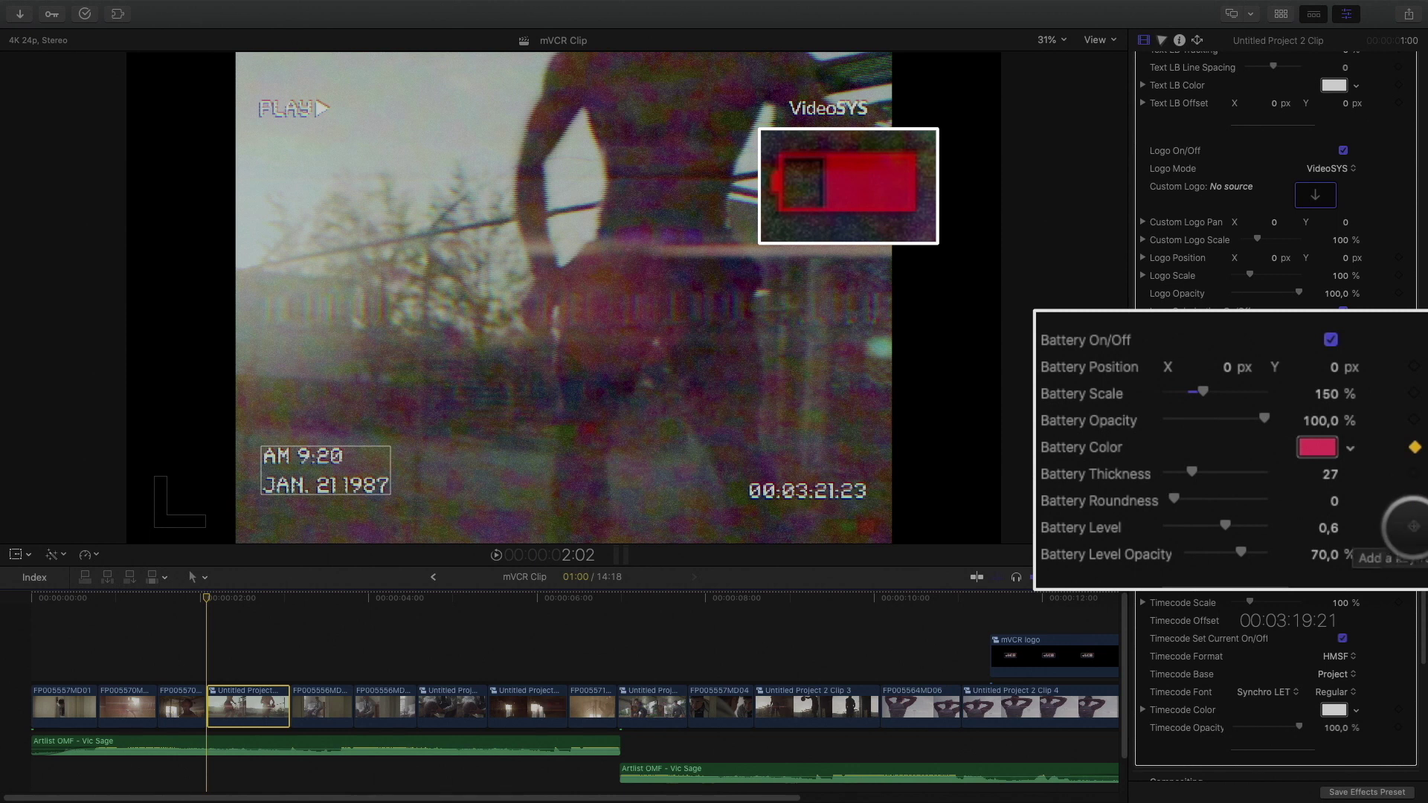
click(1318, 447)
click(988, 282)
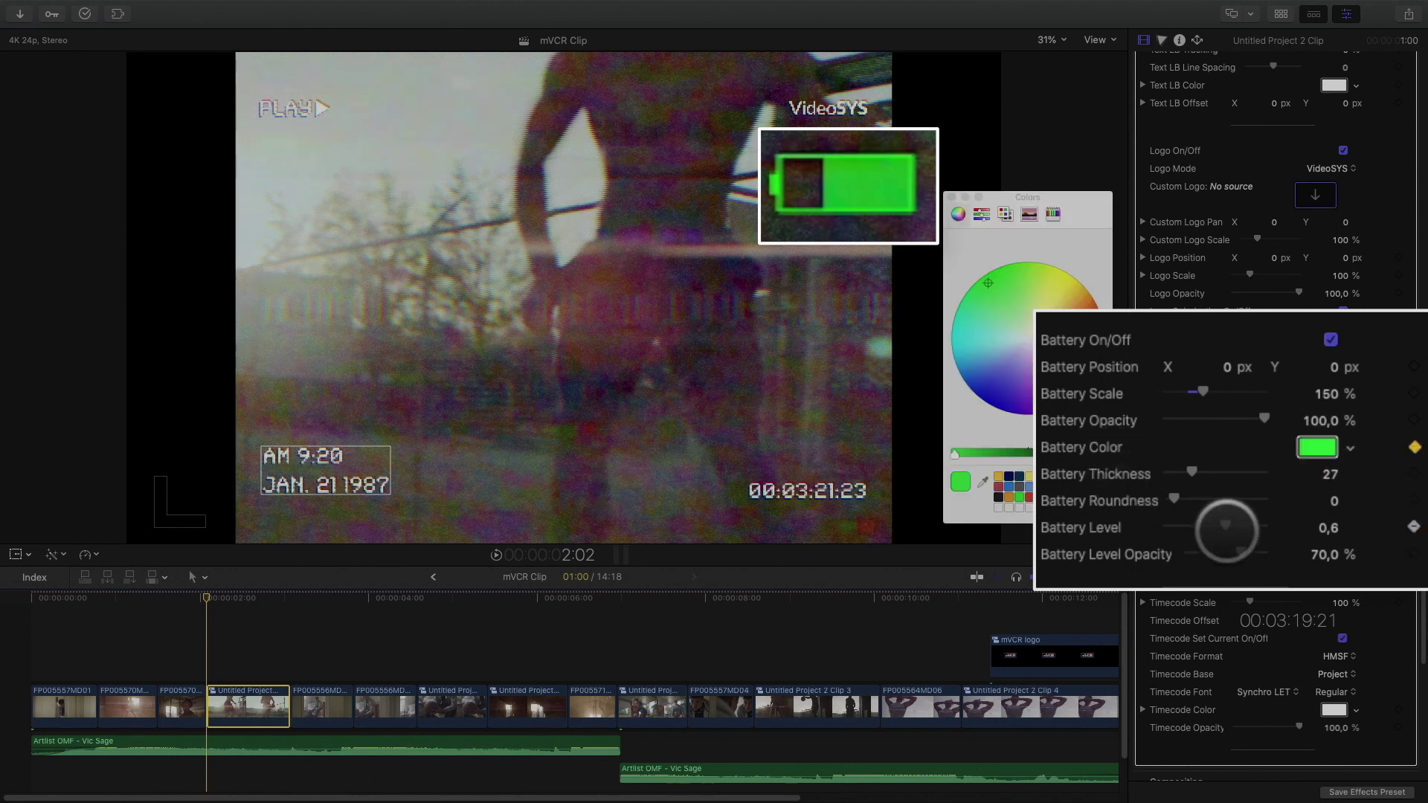
drag(1225, 527, 1255, 527)
click(270, 599)
drag(270, 599, 262, 600)
click(1414, 447)
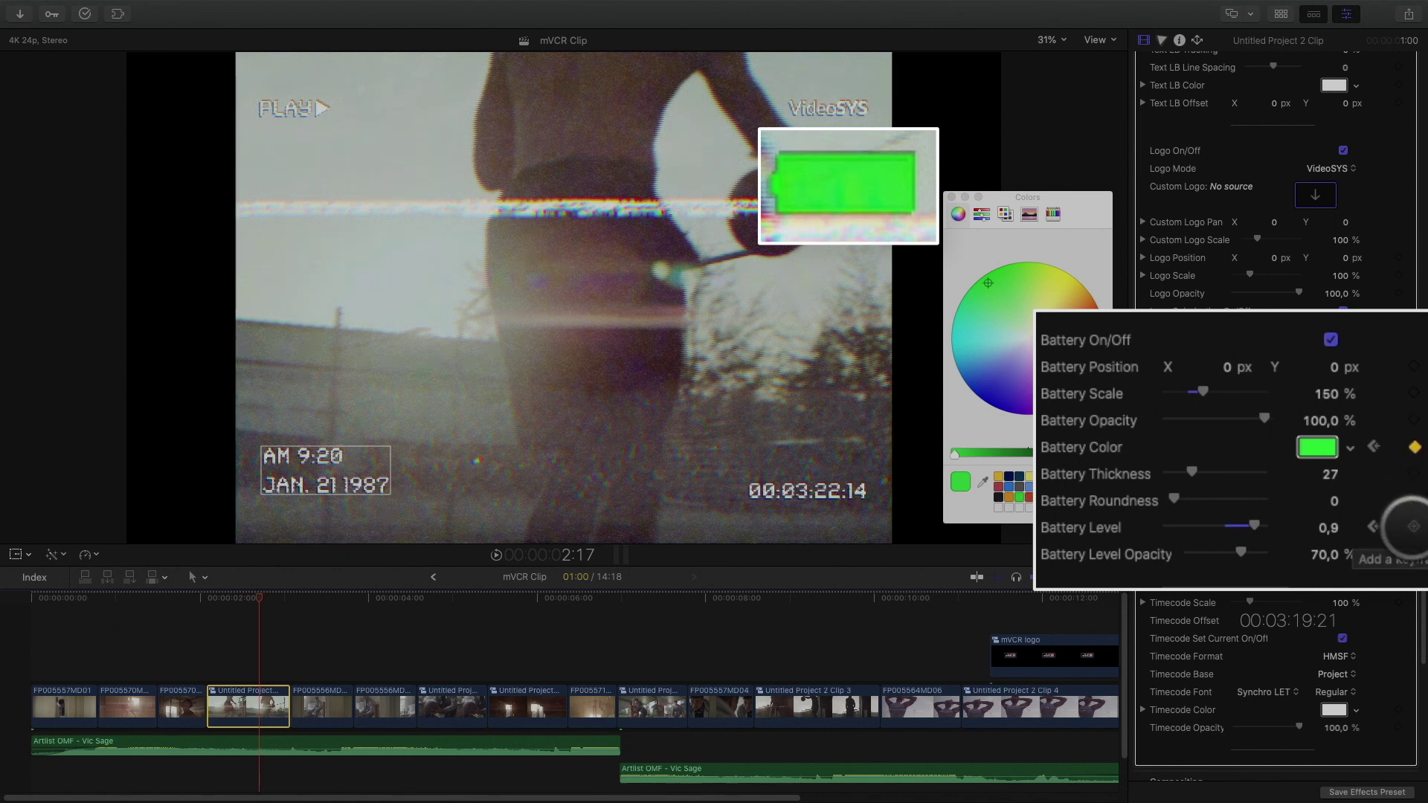
click(1414, 527)
Keyframe the battery to turn red at level 0,2 by 2:19 and empty to 0 at 3:01.
drag(1255, 528, 1201, 528)
key(Right)
key(Right)
click(1412, 447)
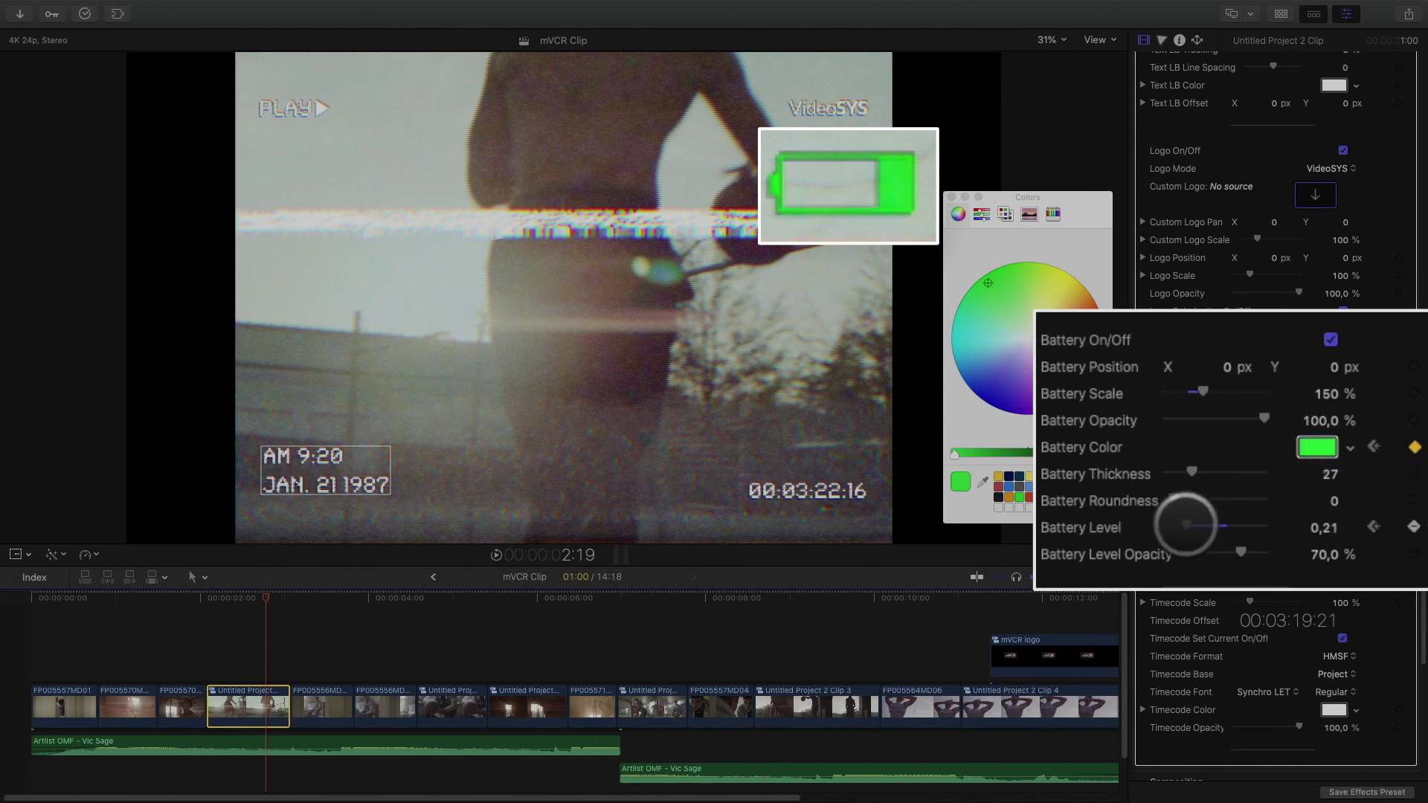
drag(1186, 525, 1185, 527)
click(1318, 447)
click(1318, 447)
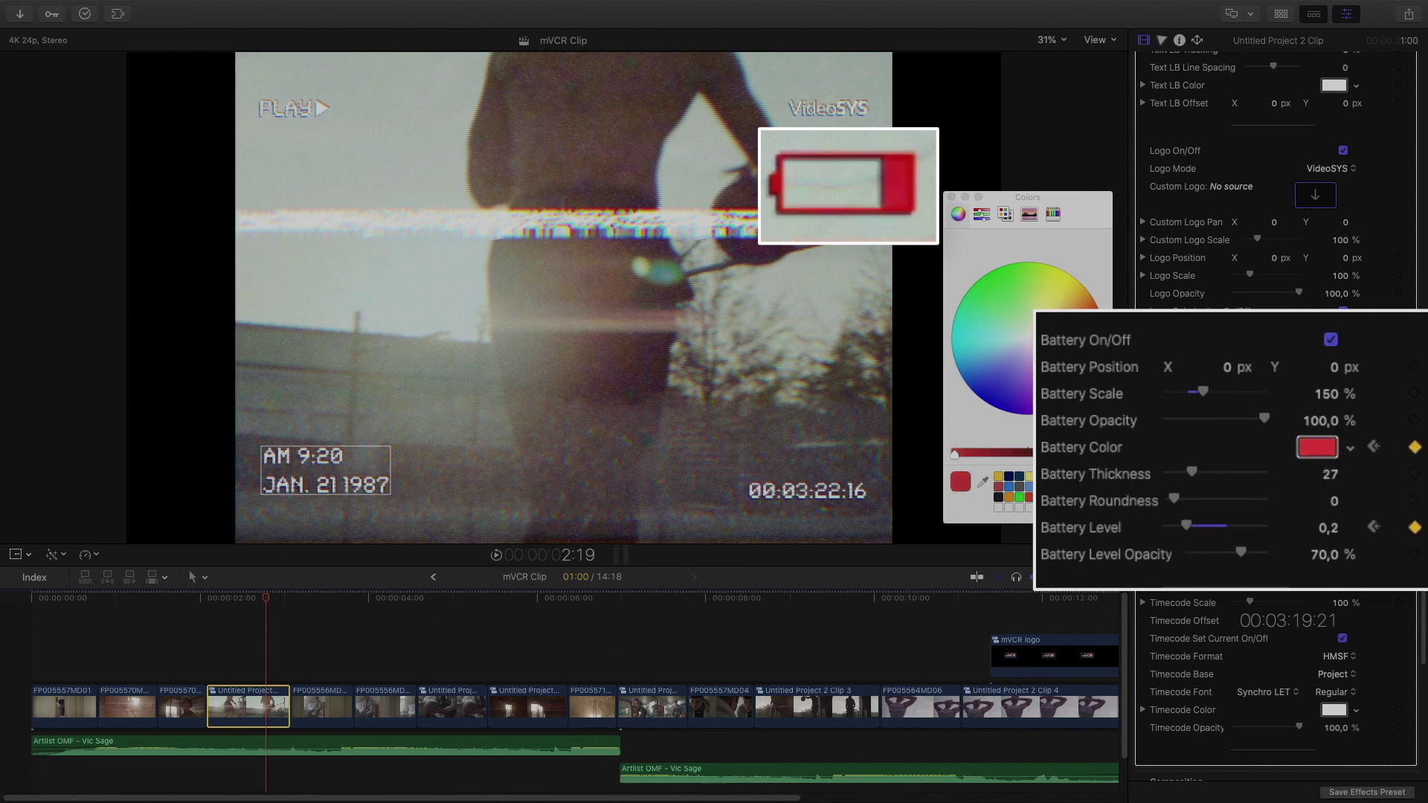
click(952, 197)
click(287, 598)
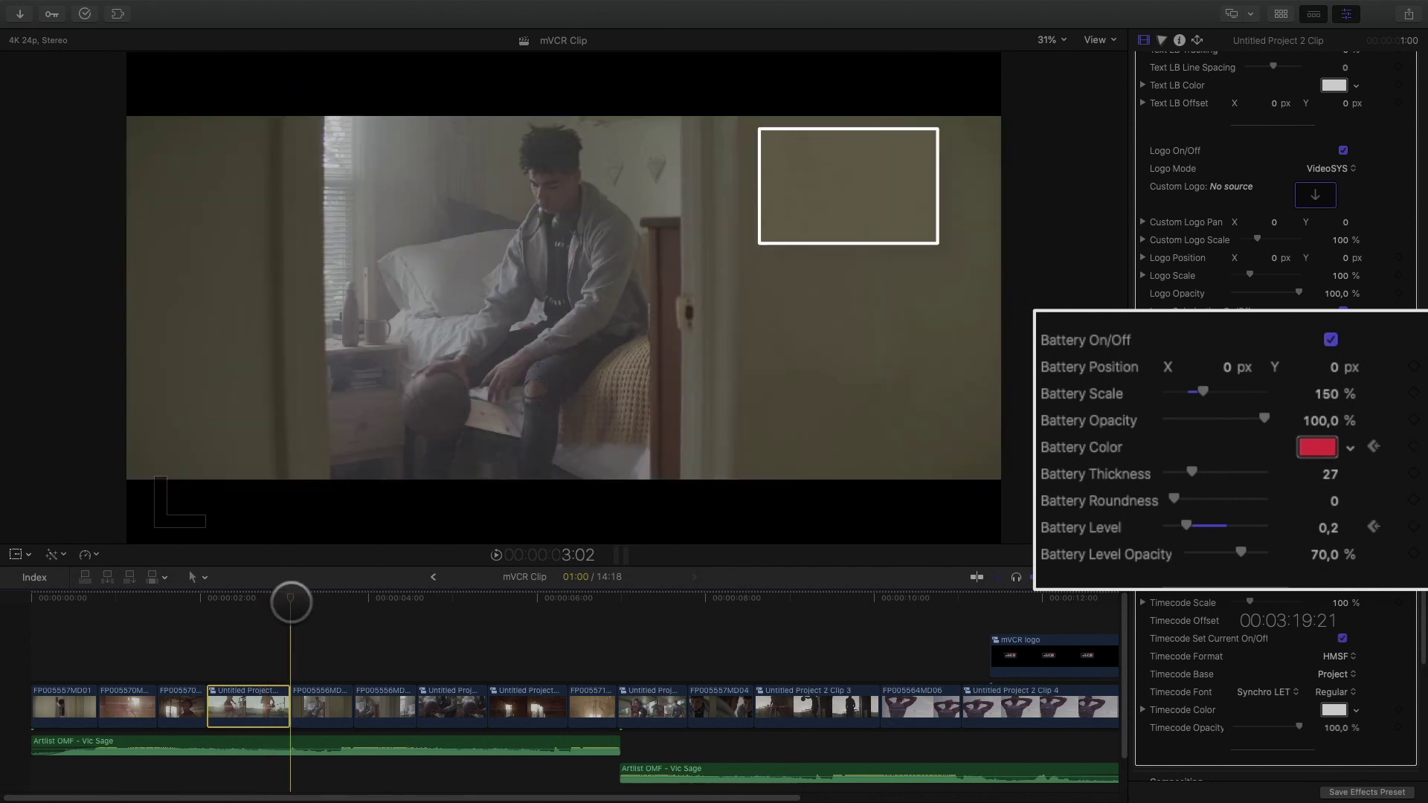
drag(1187, 526, 1152, 530)
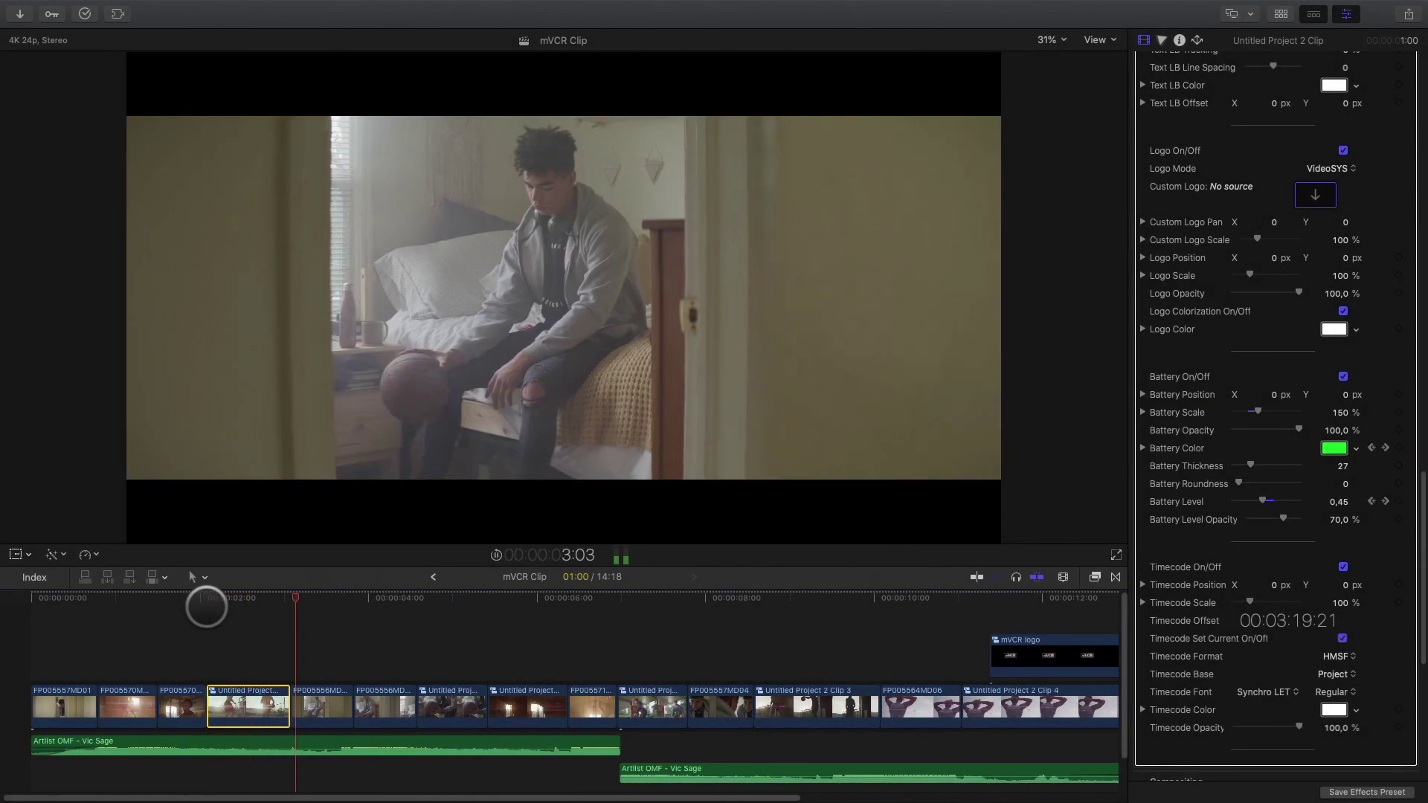
mouse_move(279, 598)
mouse_down()
mouse_move(225, 597)
mouse_move(255, 595)
mouse_up()
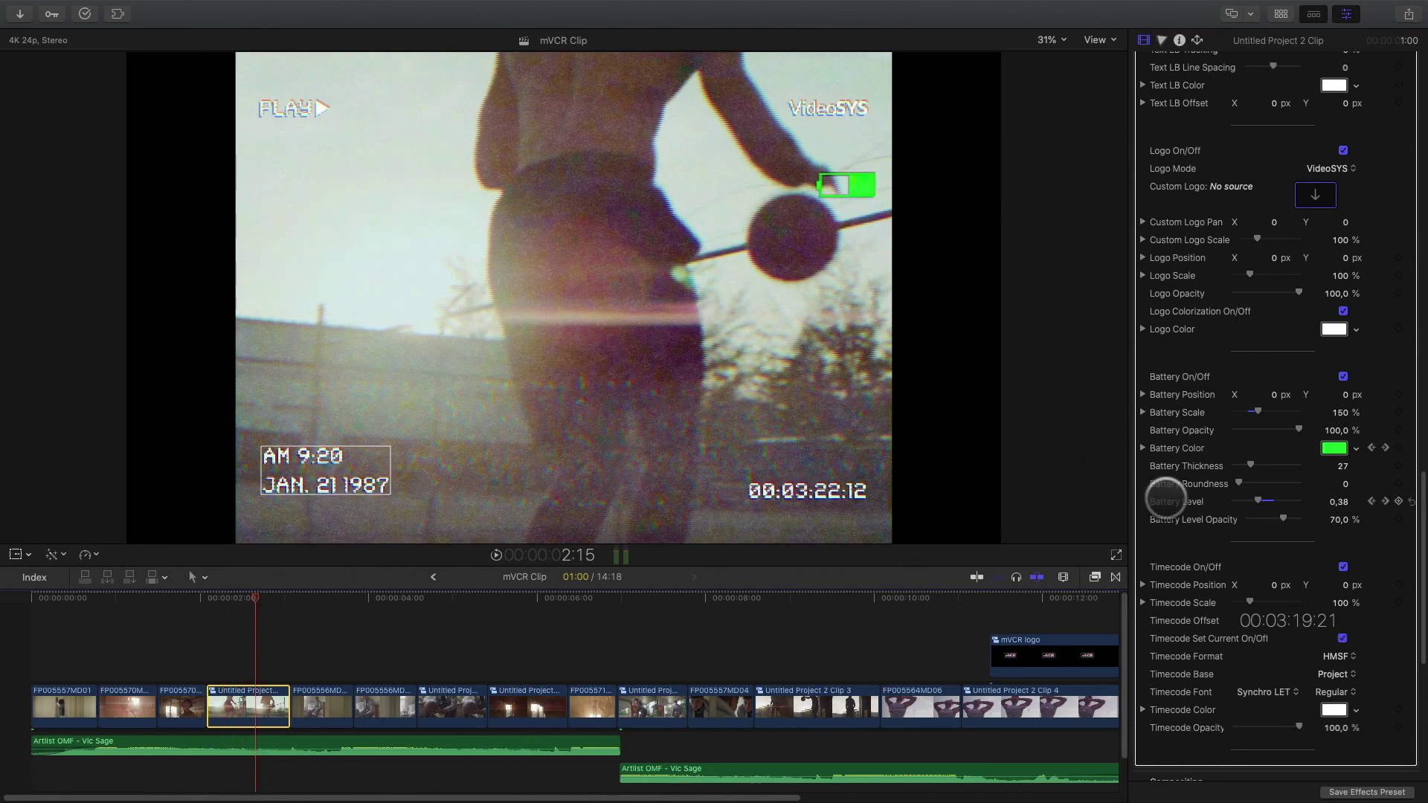
scroll(1165, 500, down, 5)
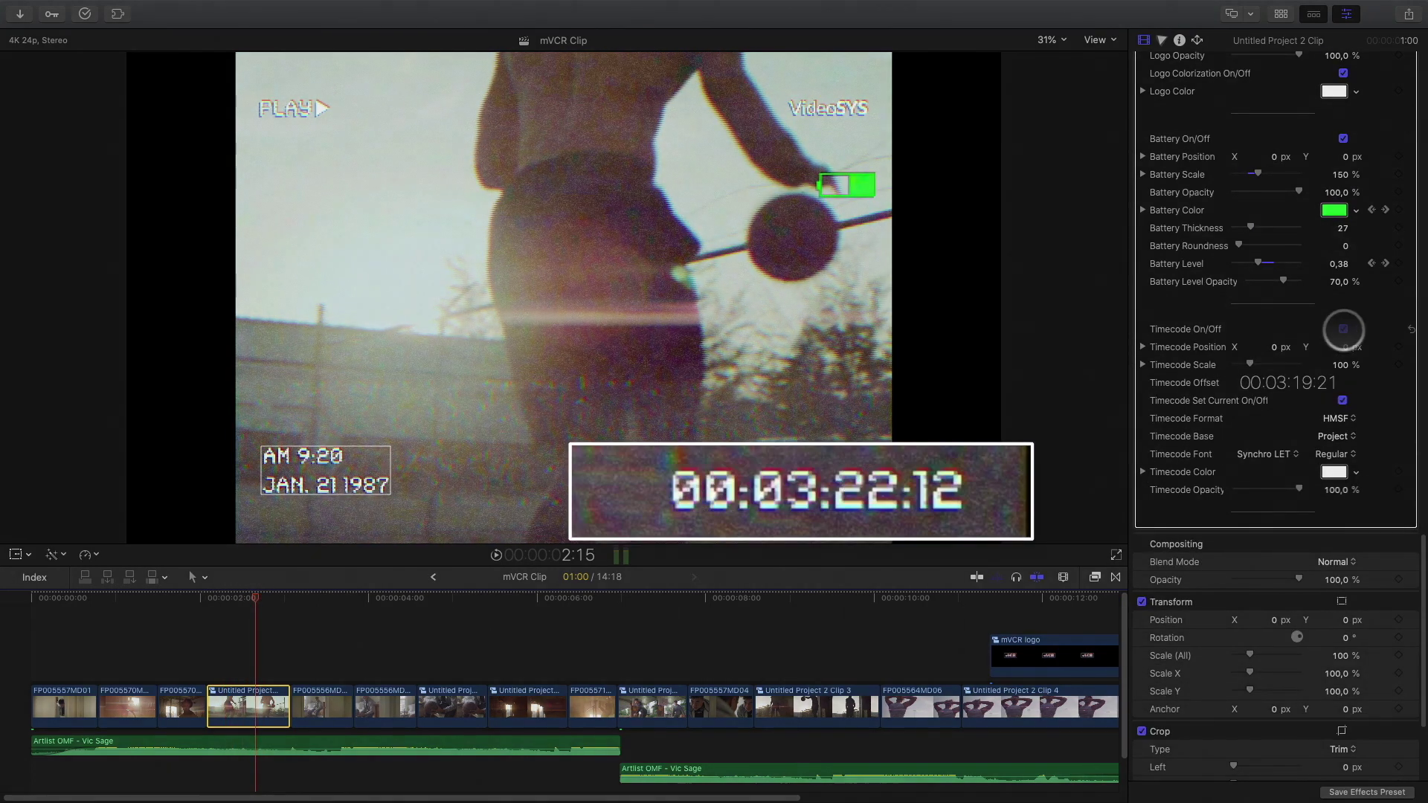
click(1340, 436)
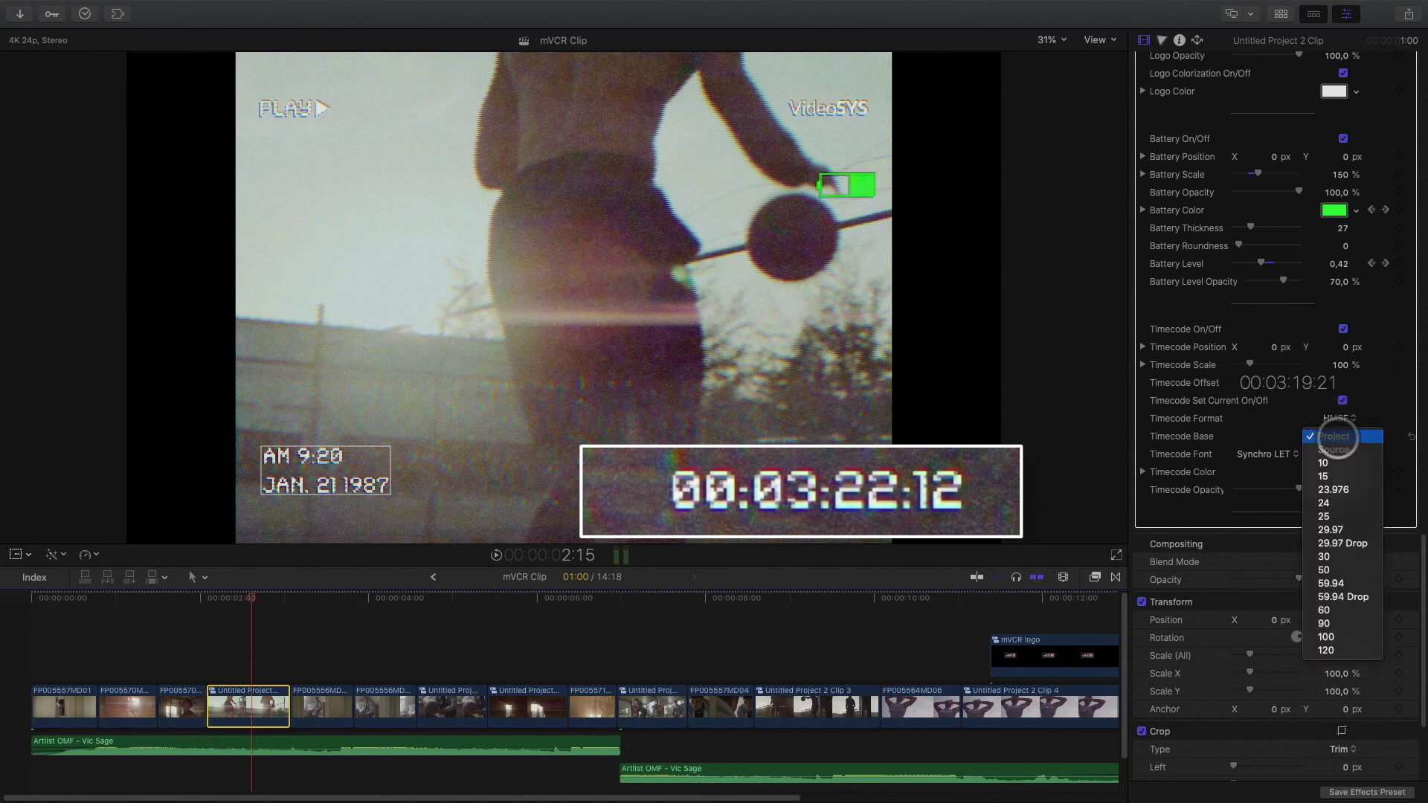
click(1335, 450)
click(1337, 436)
click(1339, 450)
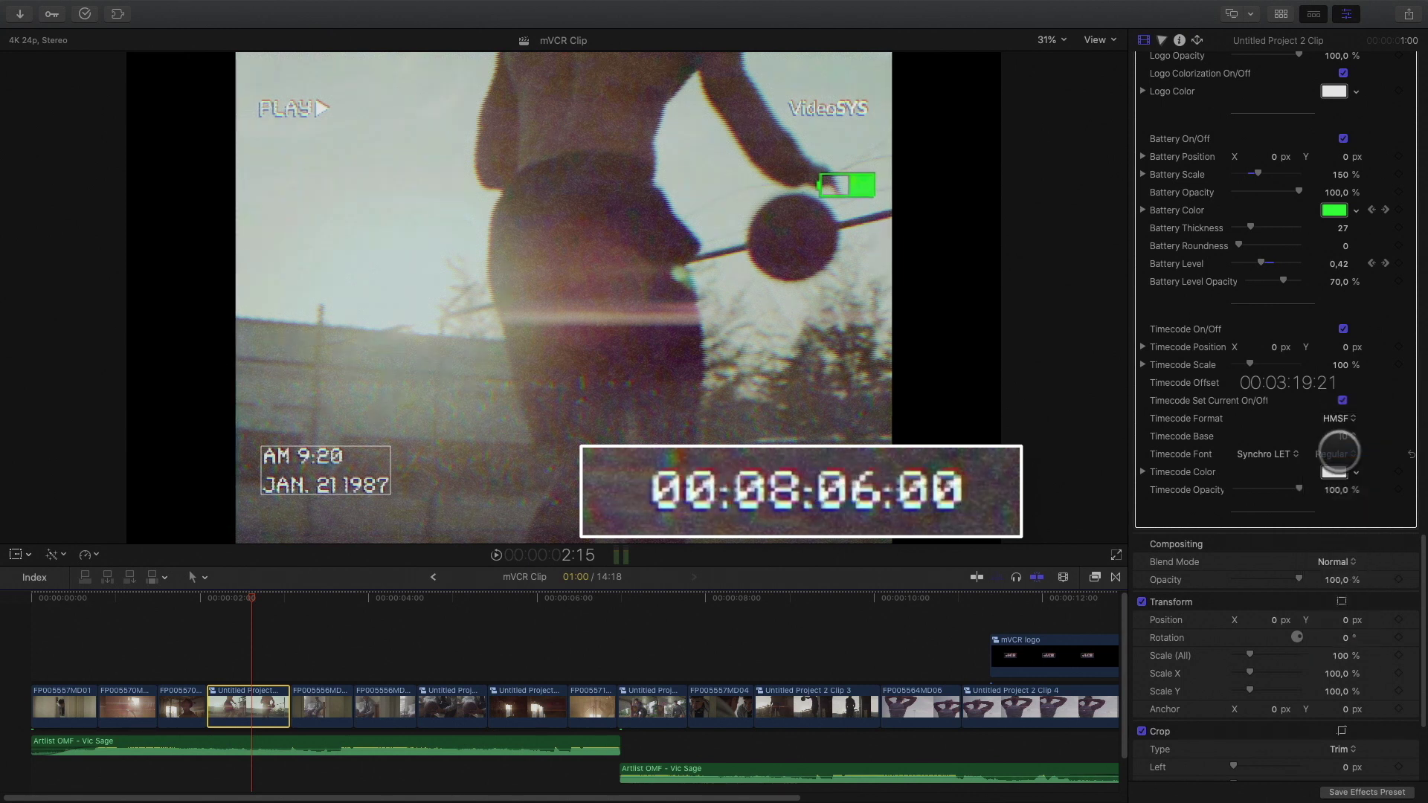
click(1339, 445)
click(1337, 418)
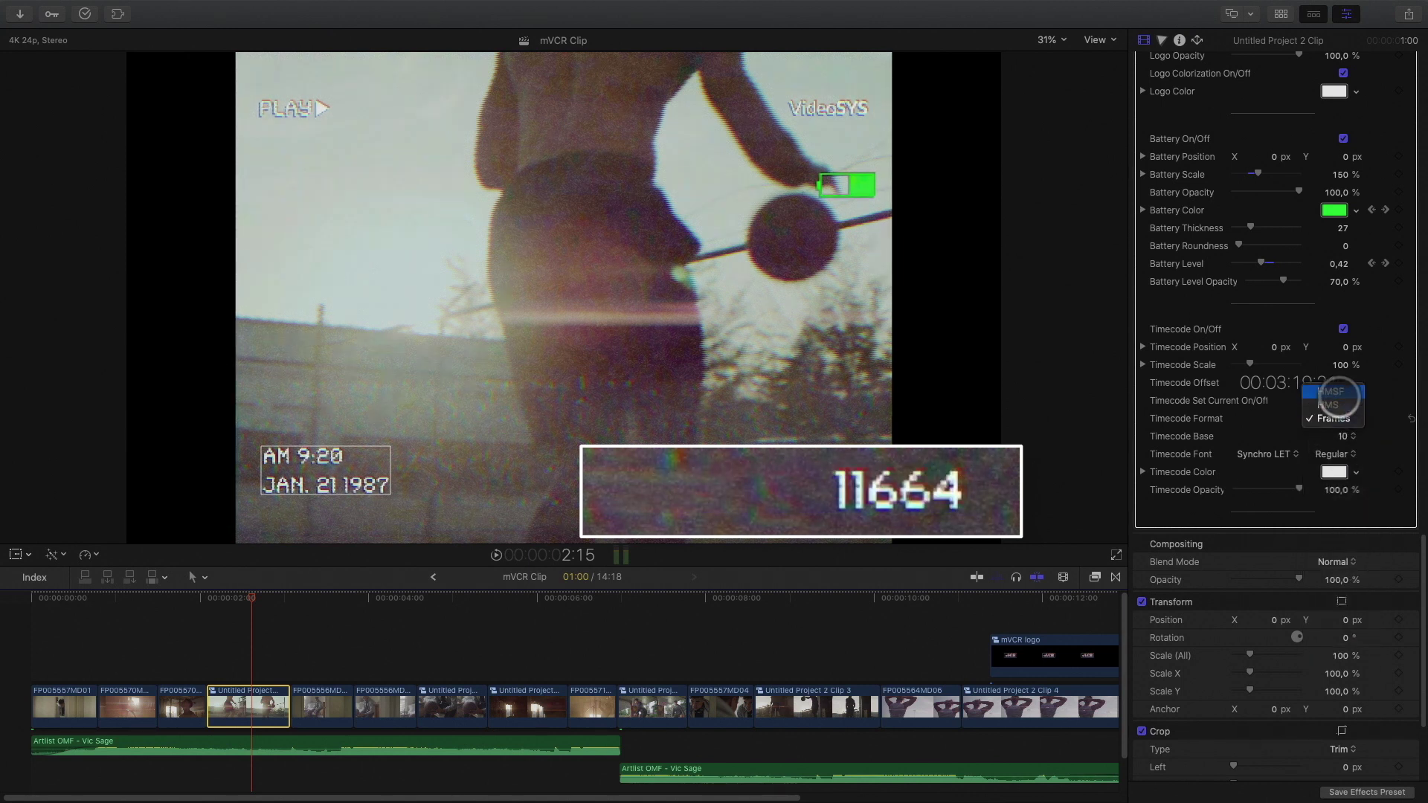
click(1333, 393)
click(1343, 435)
click(1339, 410)
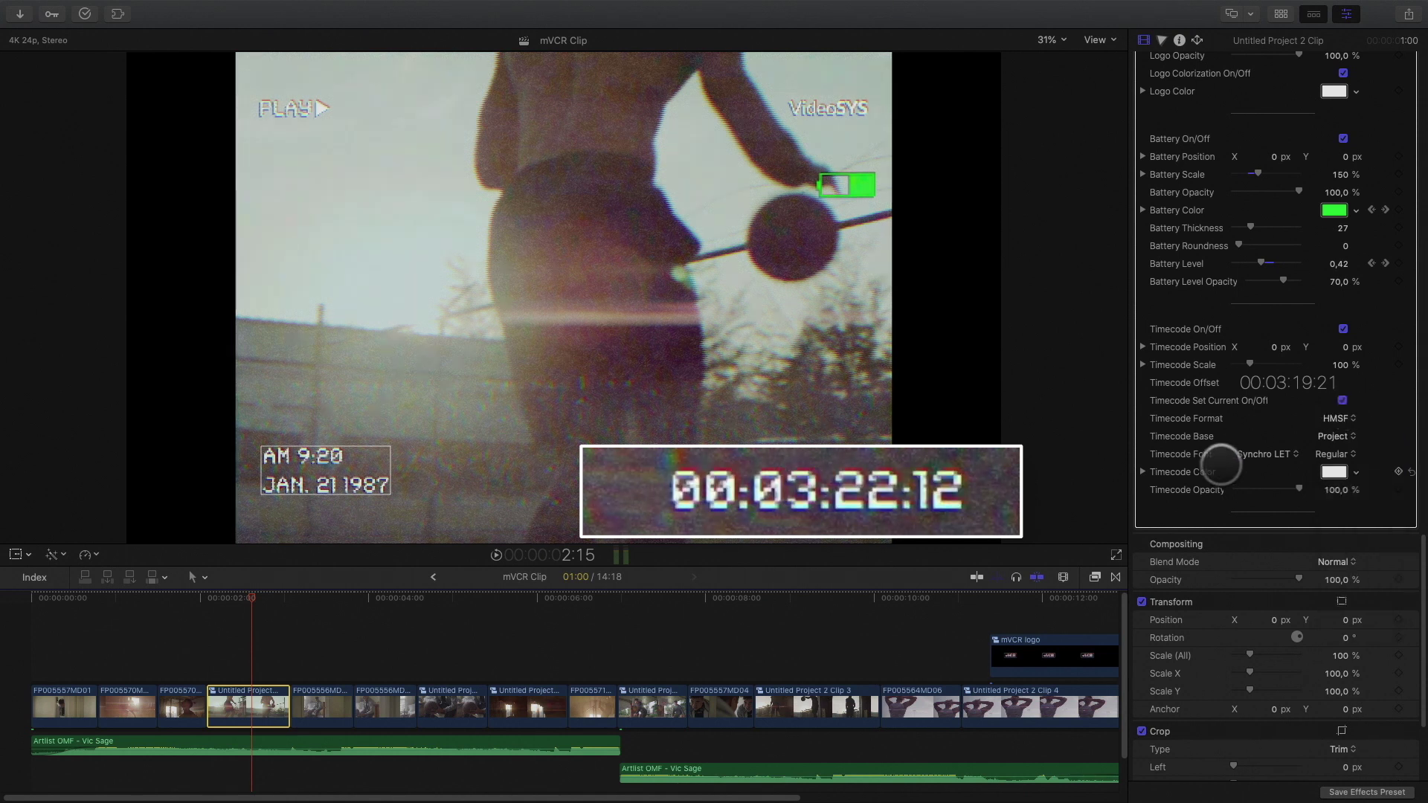
drag(250, 600, 460, 599)
Apply the mVCR 01 effect to the basketball clip and preview the VHS look.
scroll(1225, 331, up, 10)
click(455, 705)
click(1096, 577)
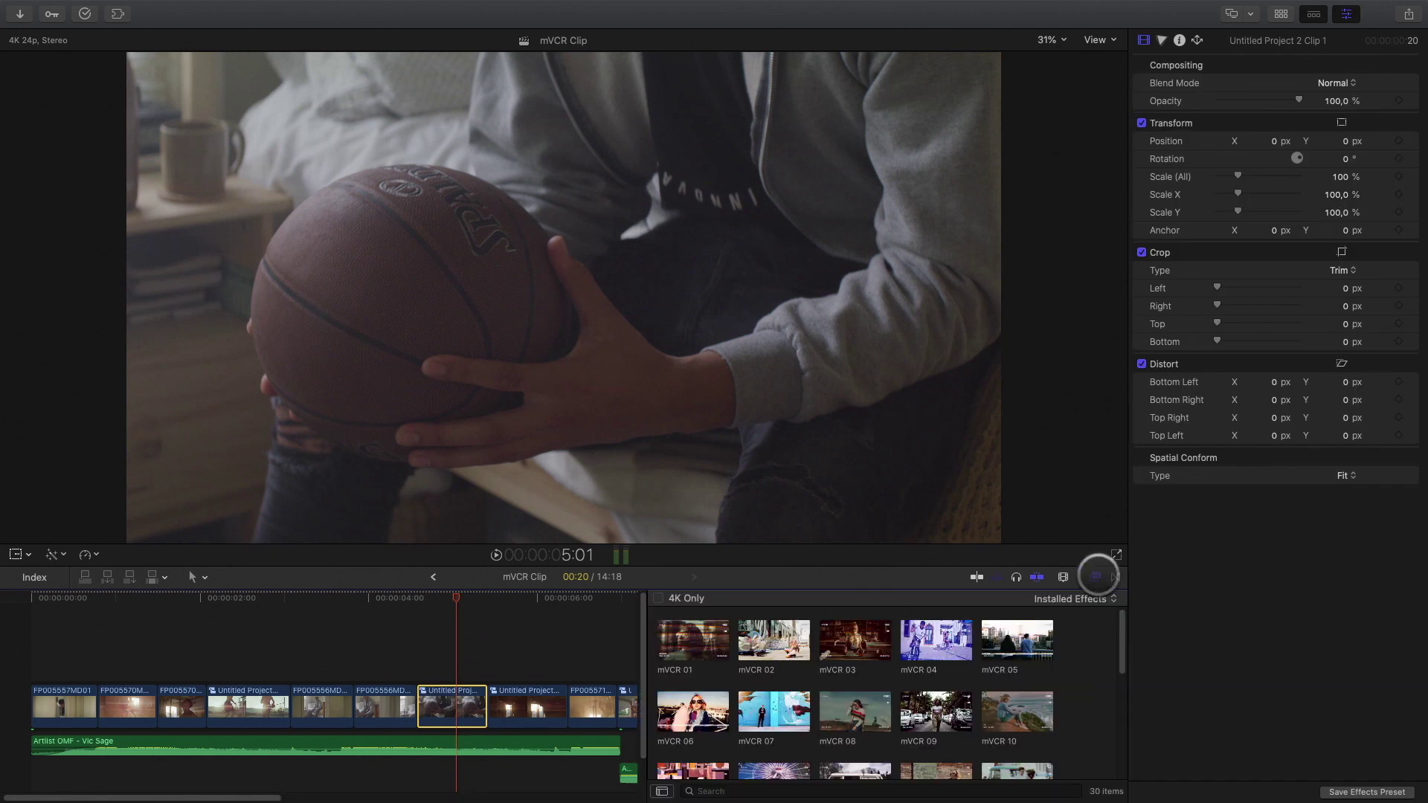
drag(686, 638, 456, 695)
click(1096, 578)
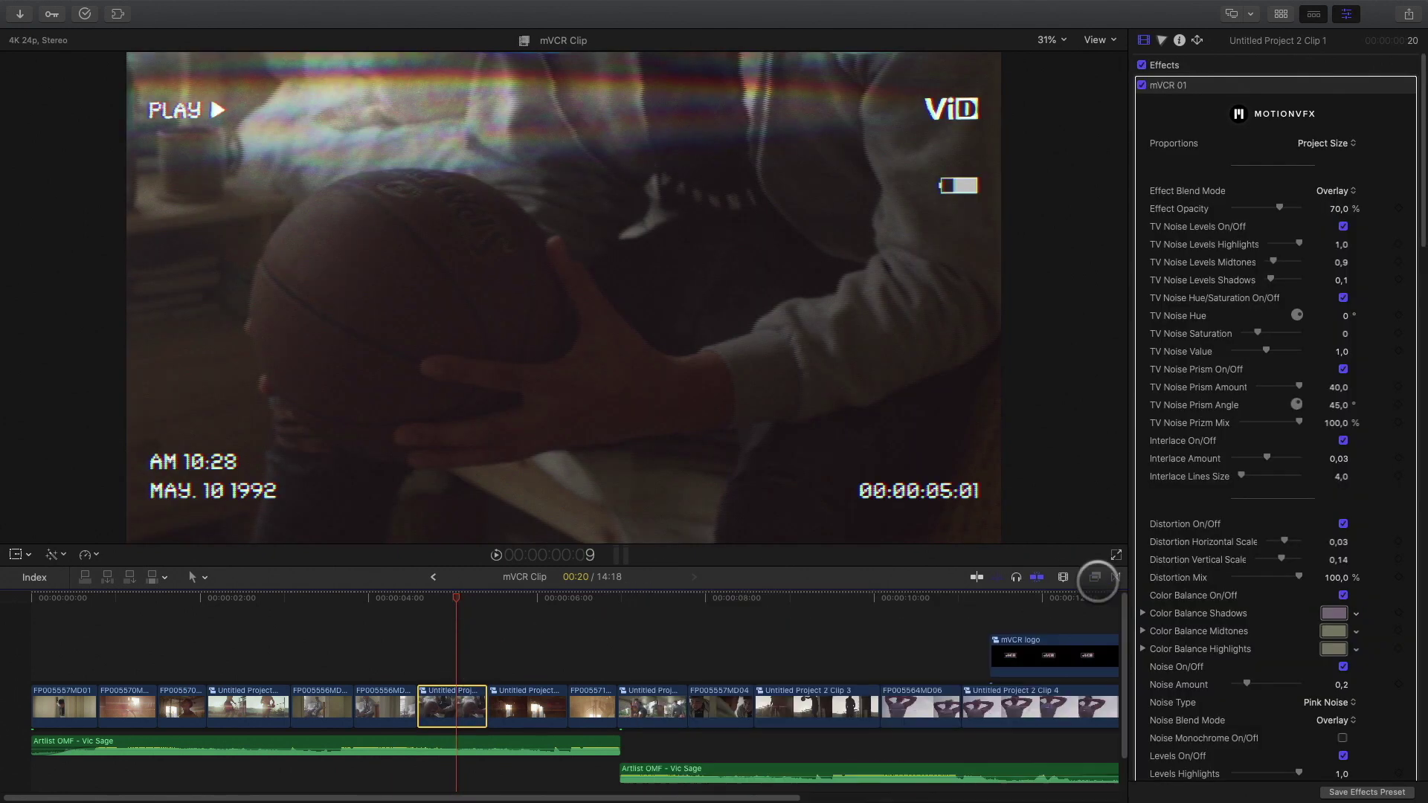
mouse_move(451, 610)
mouse_down()
mouse_move(439, 603)
mouse_move(464, 602)
mouse_up()
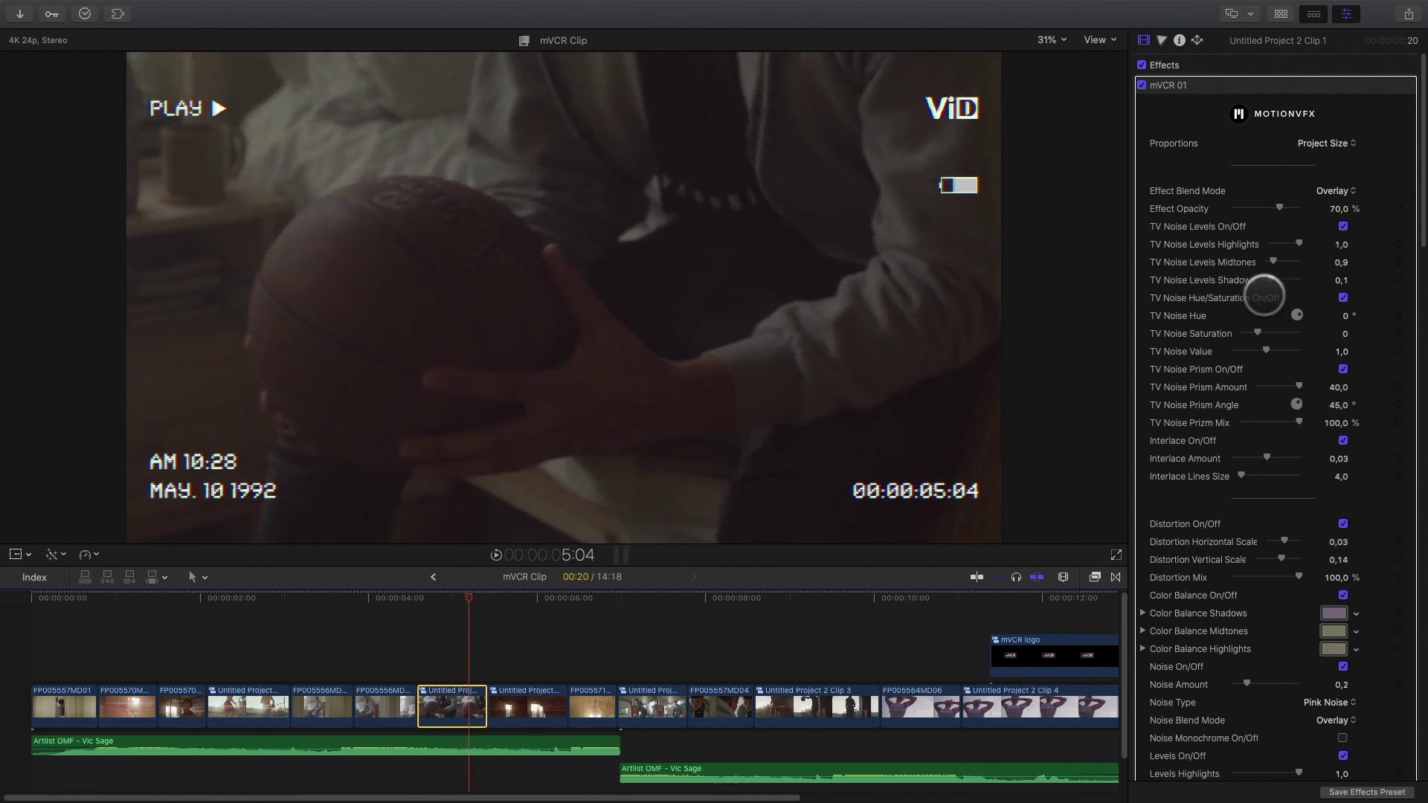
Set mVCR 01 to Framed 4:3, interlace lines size 9,0 and levels midtones 1,48.
click(1327, 142)
click(1310, 158)
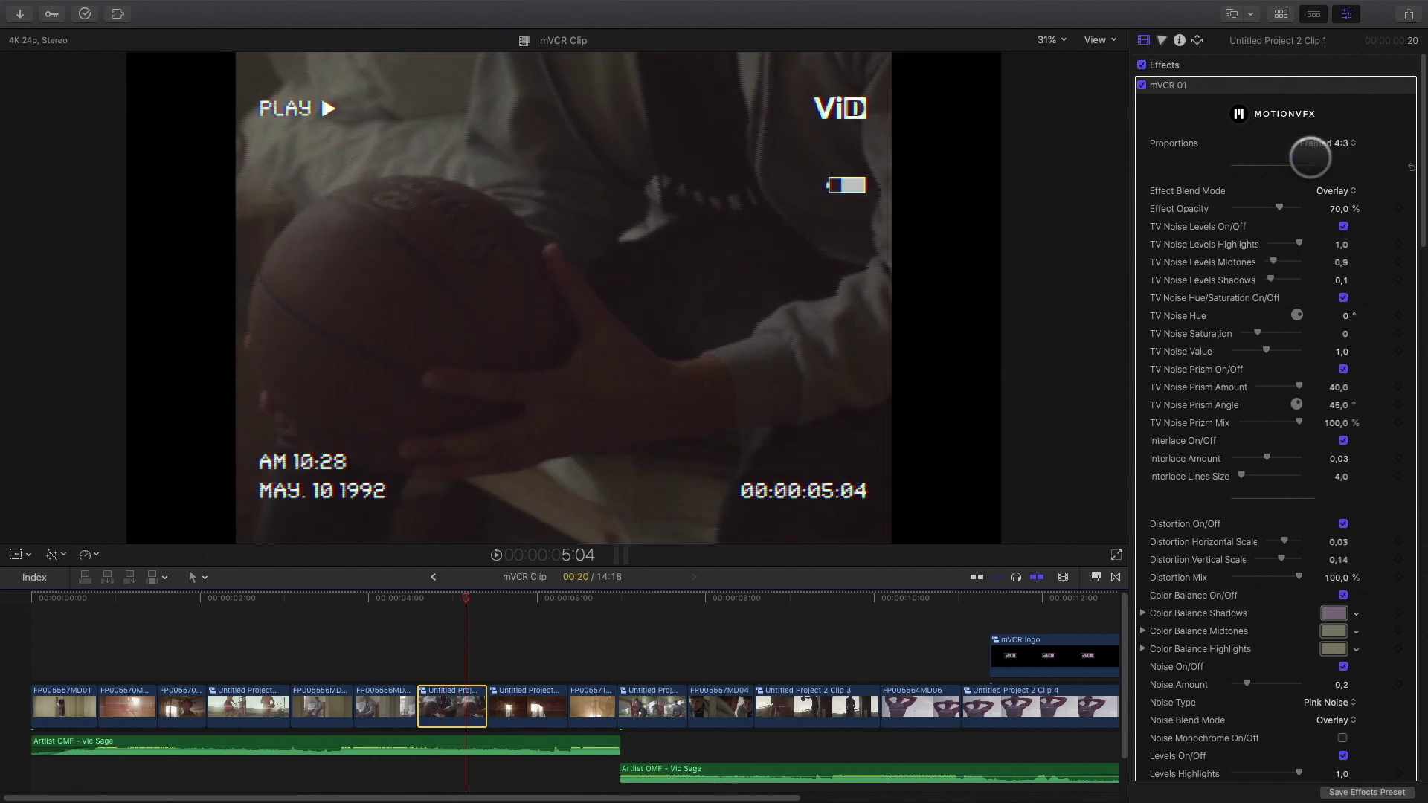
scroll(1244, 305, down, 2)
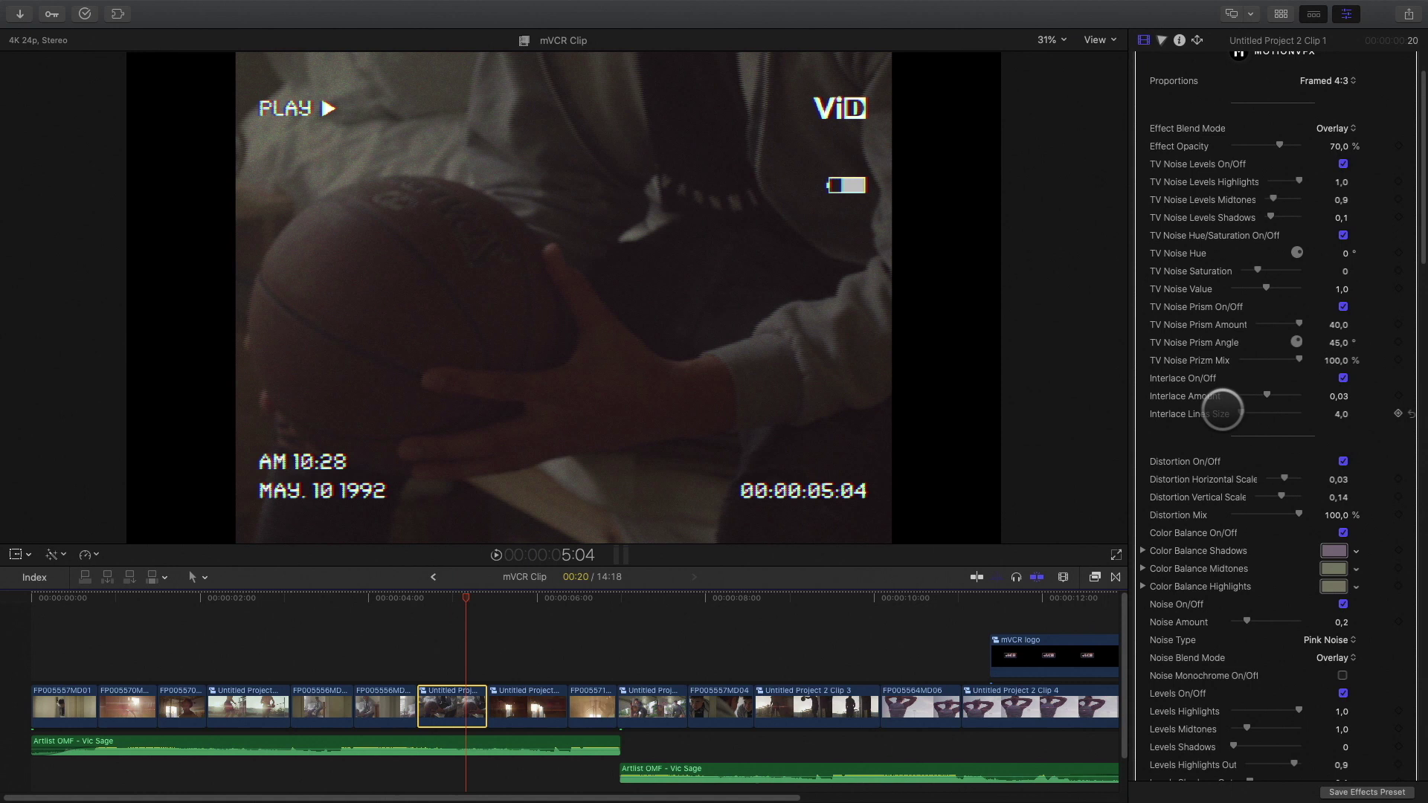
mouse_move(1223, 410)
mouse_down()
mouse_move(1257, 413)
mouse_move(1242, 413)
mouse_up()
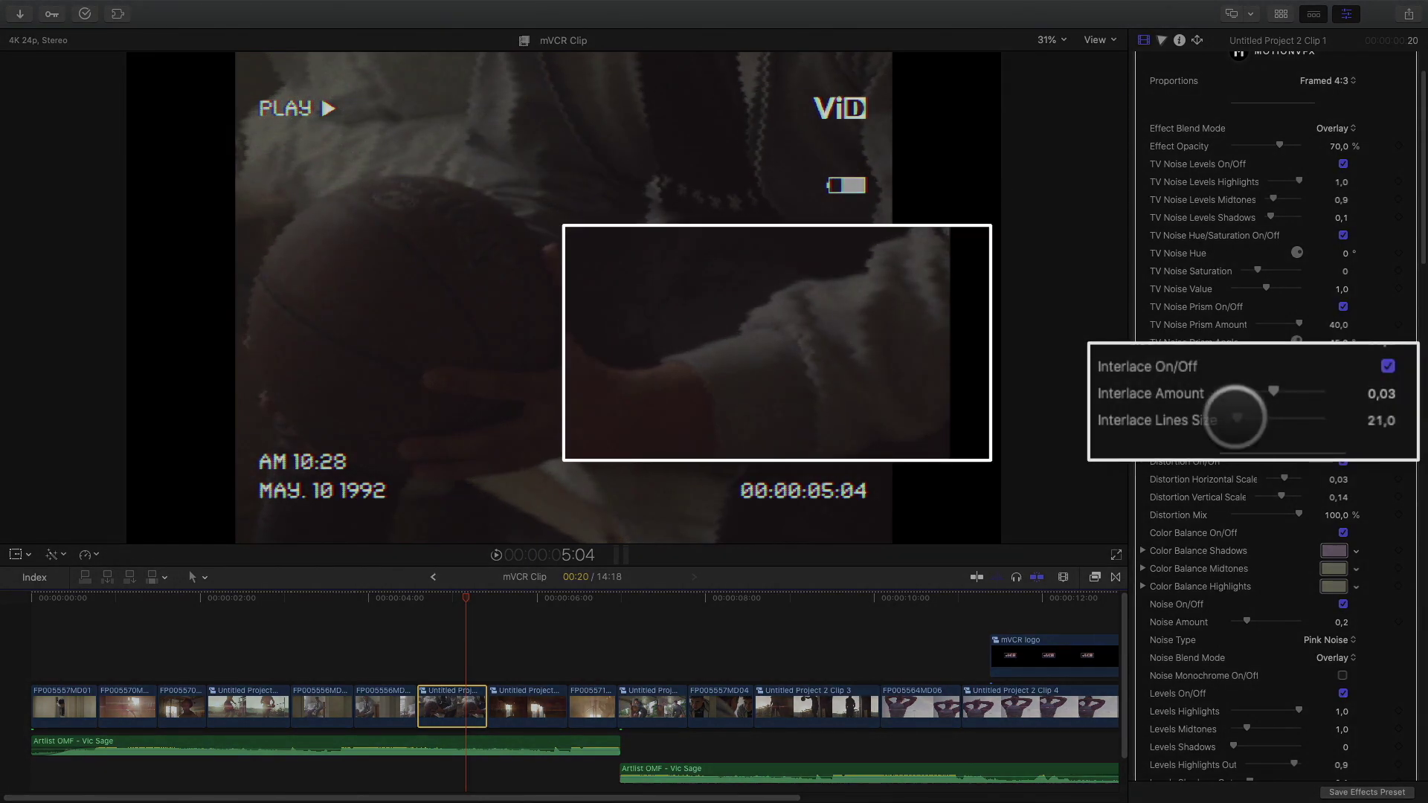
click(1381, 421)
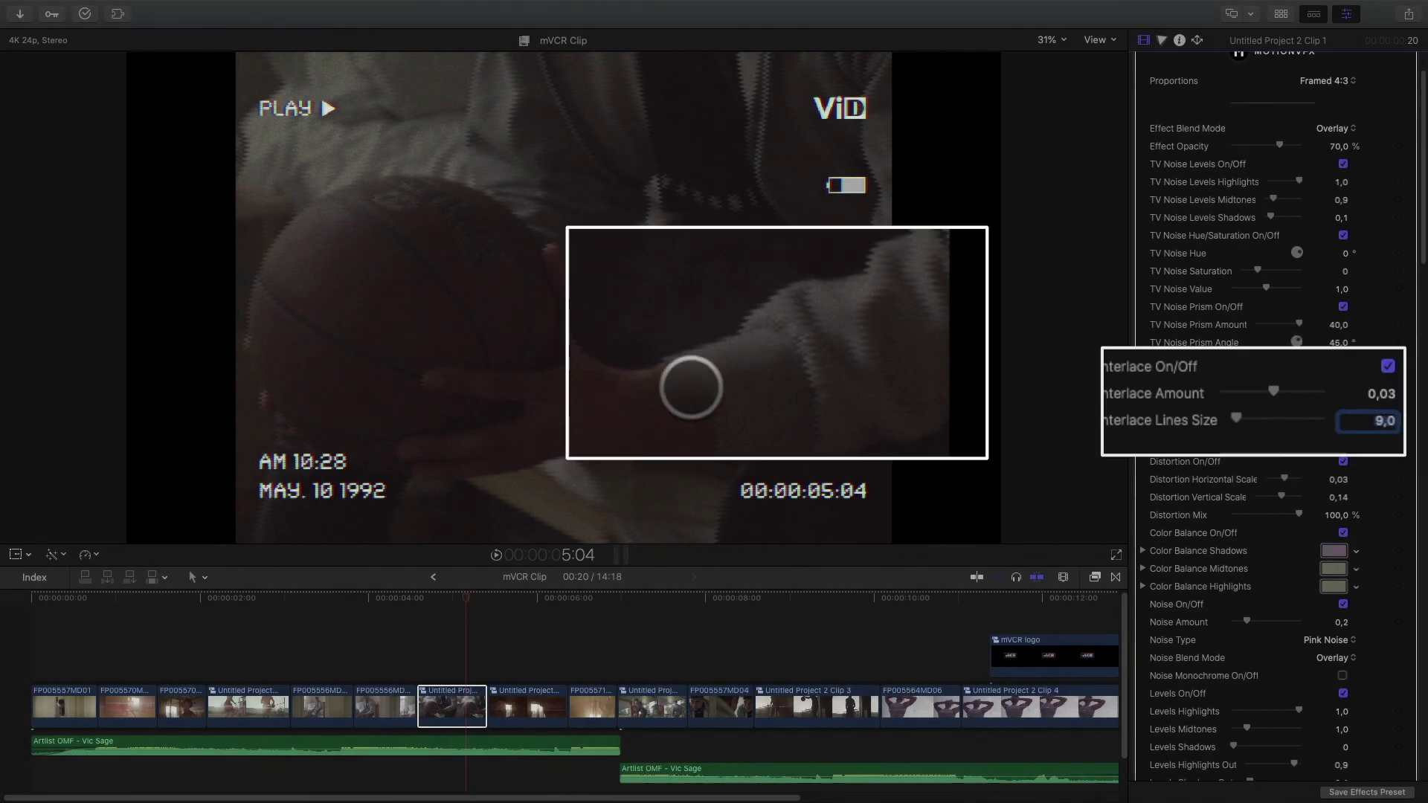
scroll(1188, 541, down, 5)
scroll(1188, 540, down, 4)
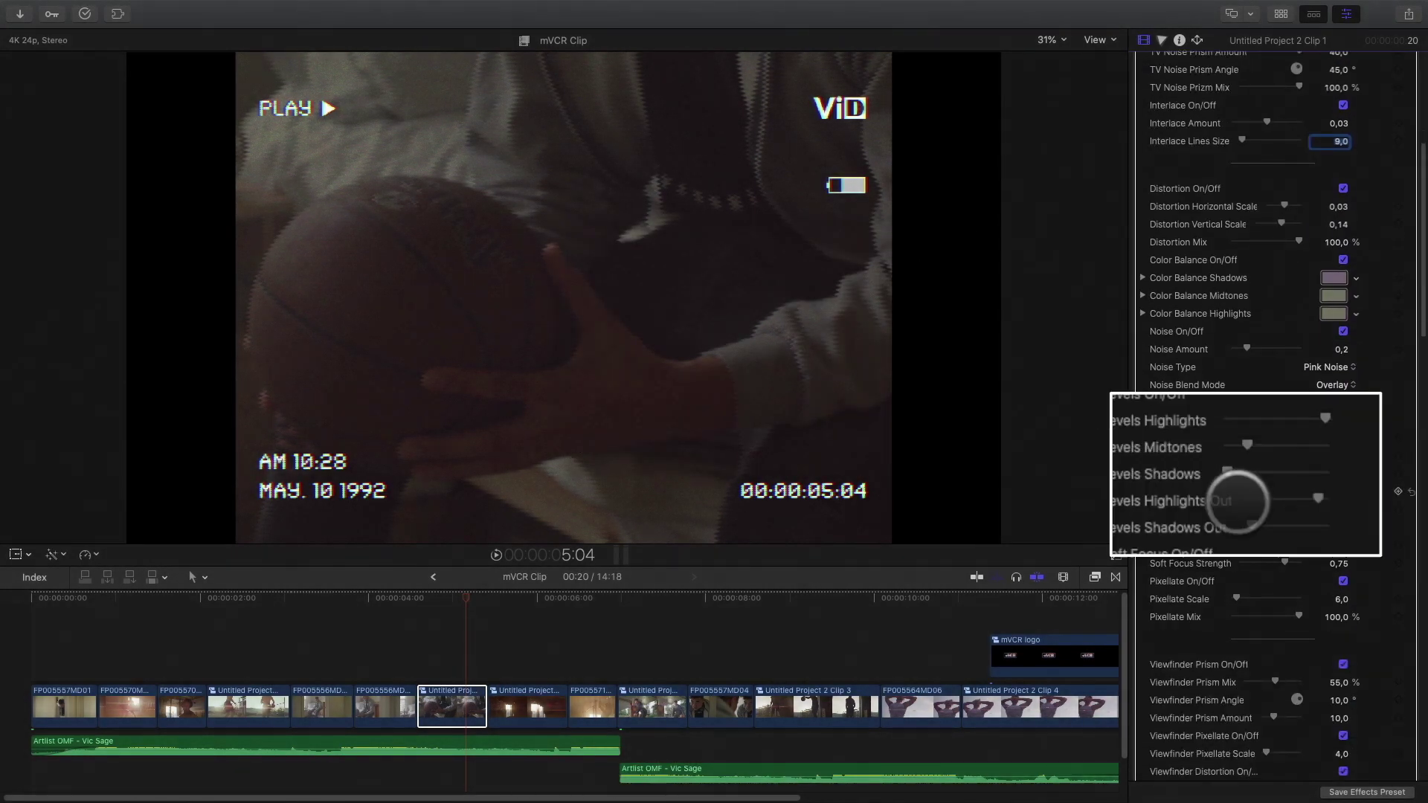
drag(1247, 419, 1253, 420)
mouse_move(462, 595)
mouse_down()
mouse_move(418, 600)
mouse_move(550, 595)
mouse_move(457, 607)
mouse_up()
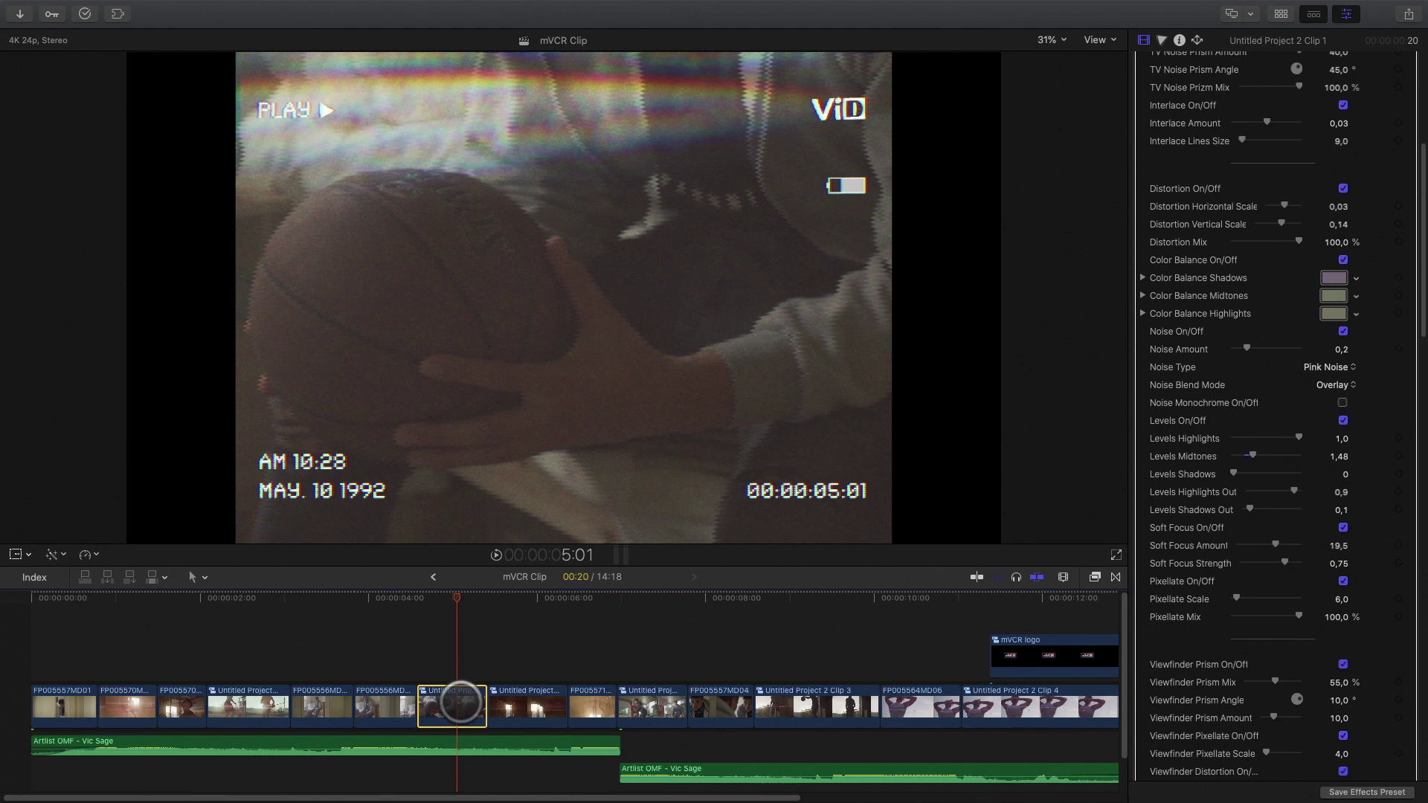
Copy the basketball clip and paste its mVCR 01 effect onto the next clip.
key(super+c)
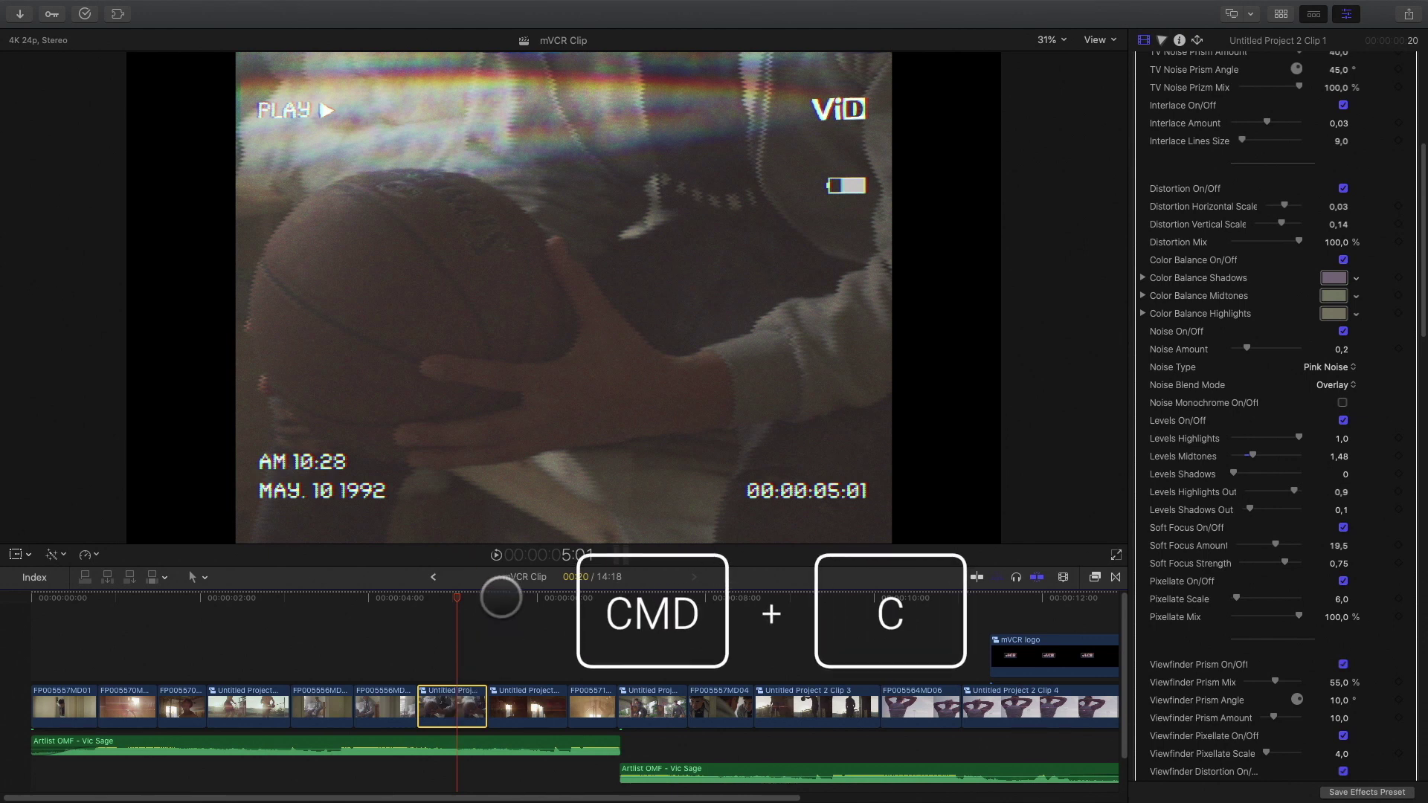
click(519, 597)
click(517, 699)
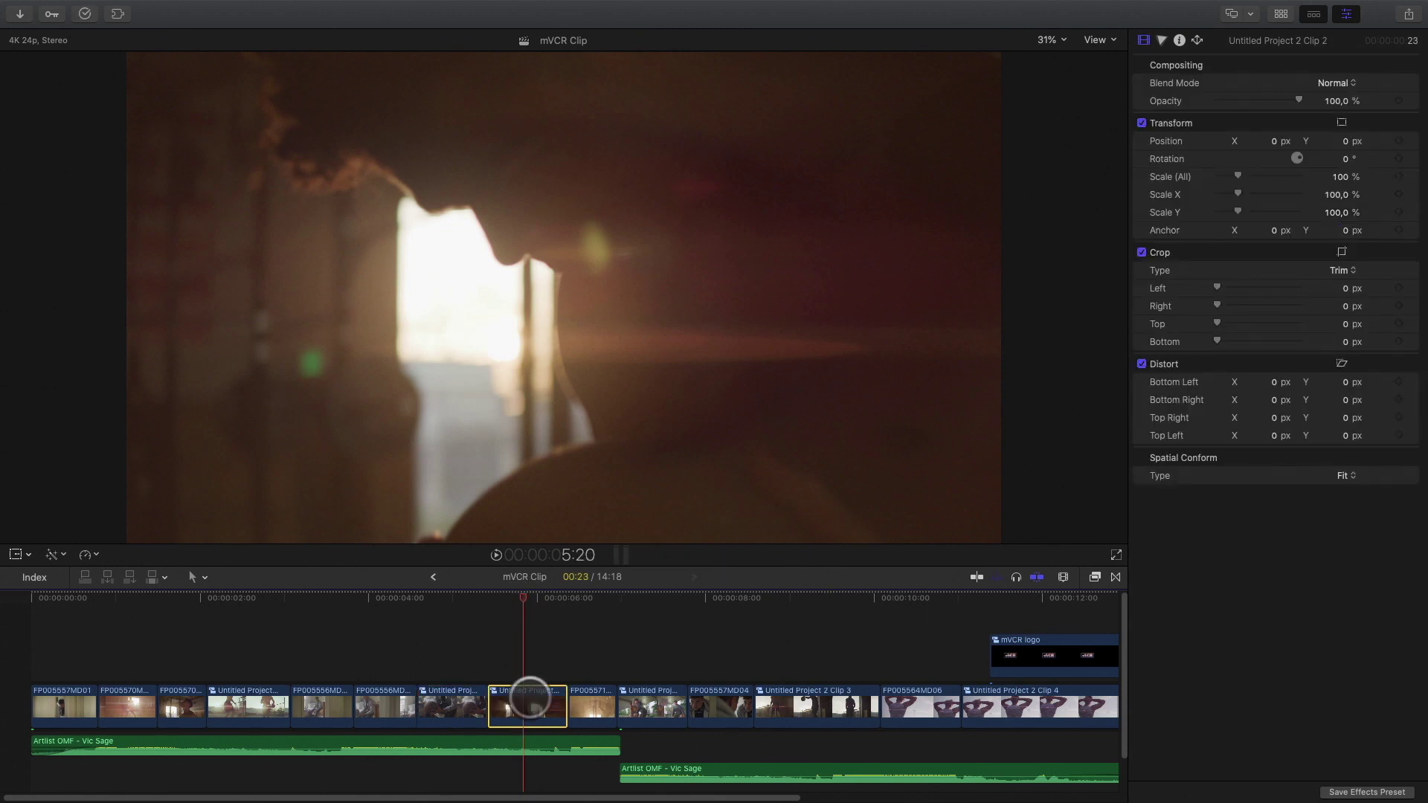
key(shift+super+v)
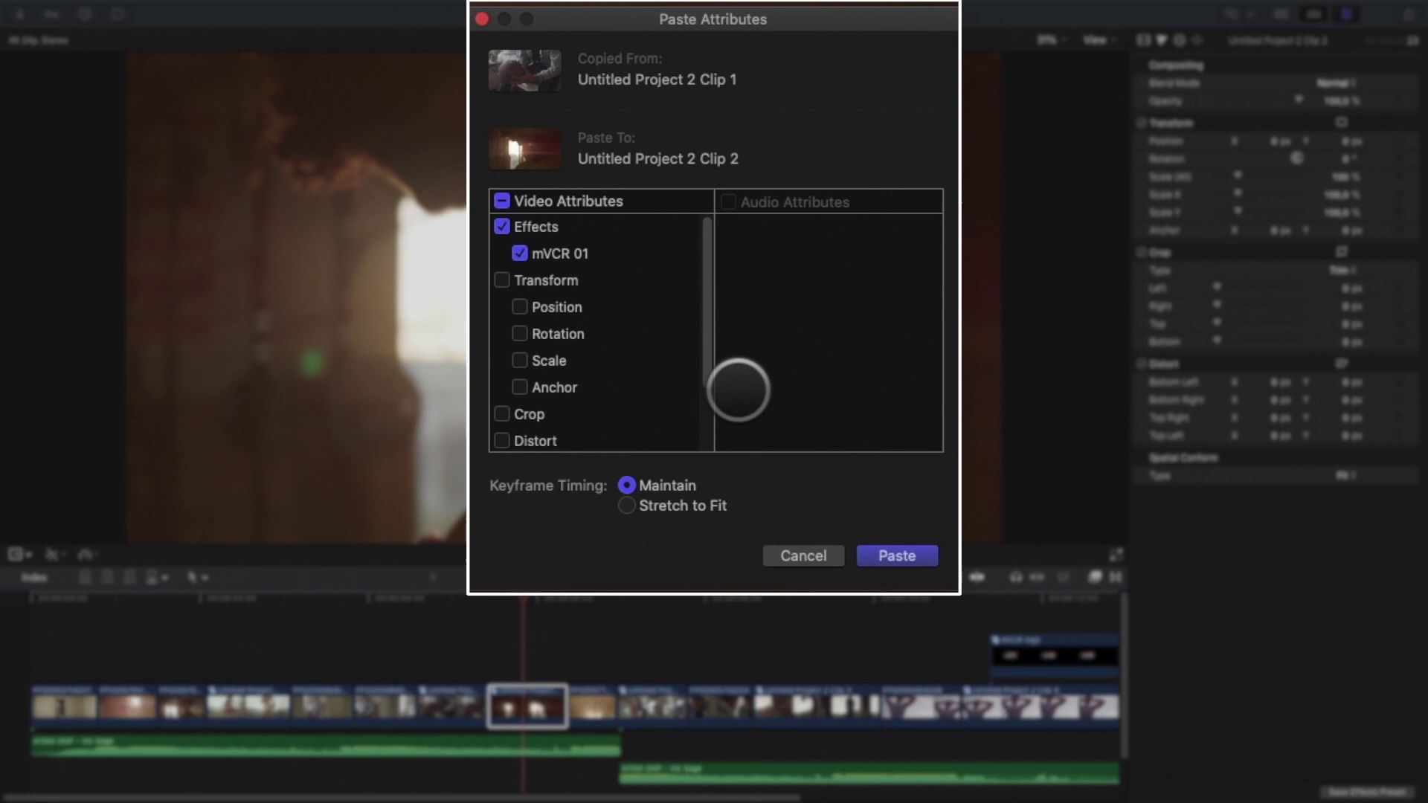
click(893, 557)
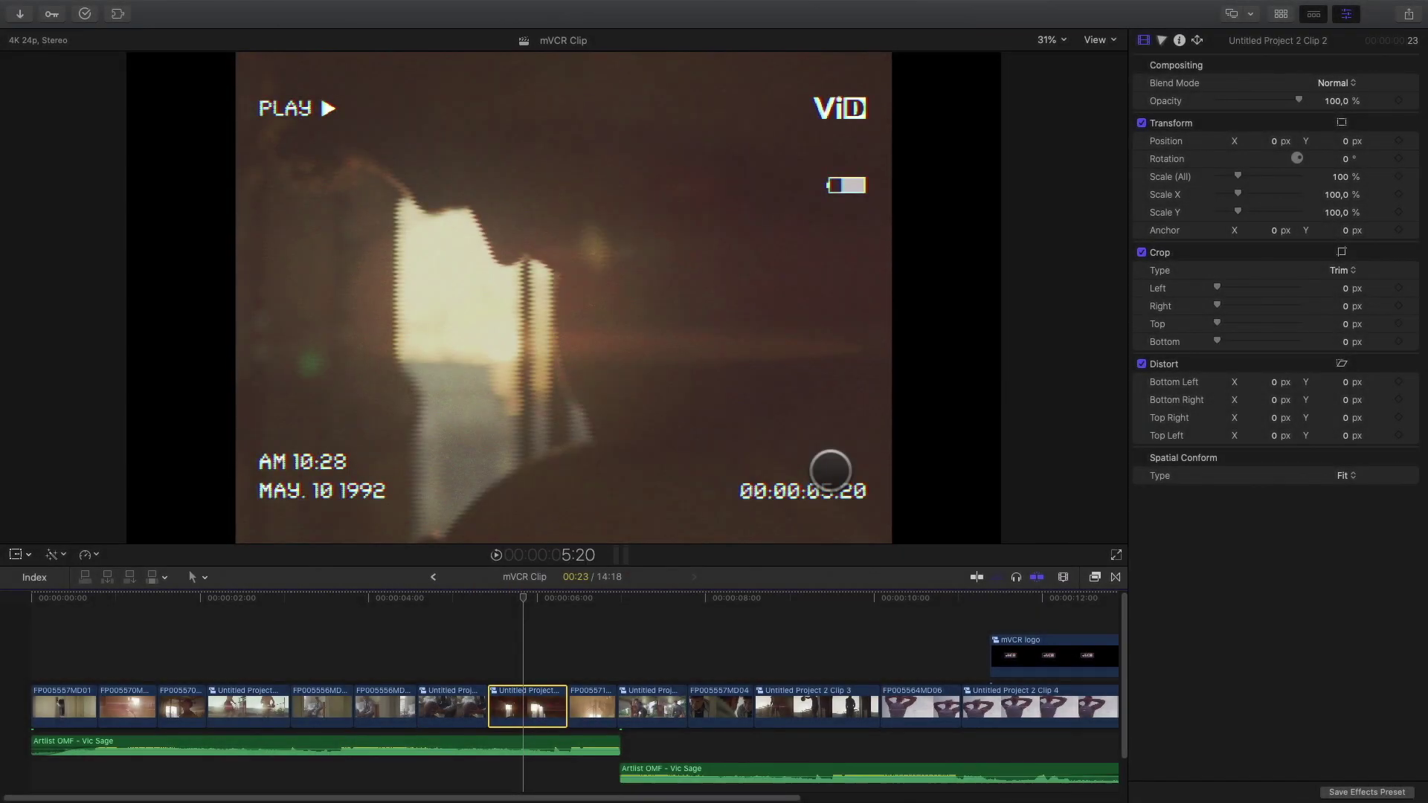
drag(519, 599, 487, 600)
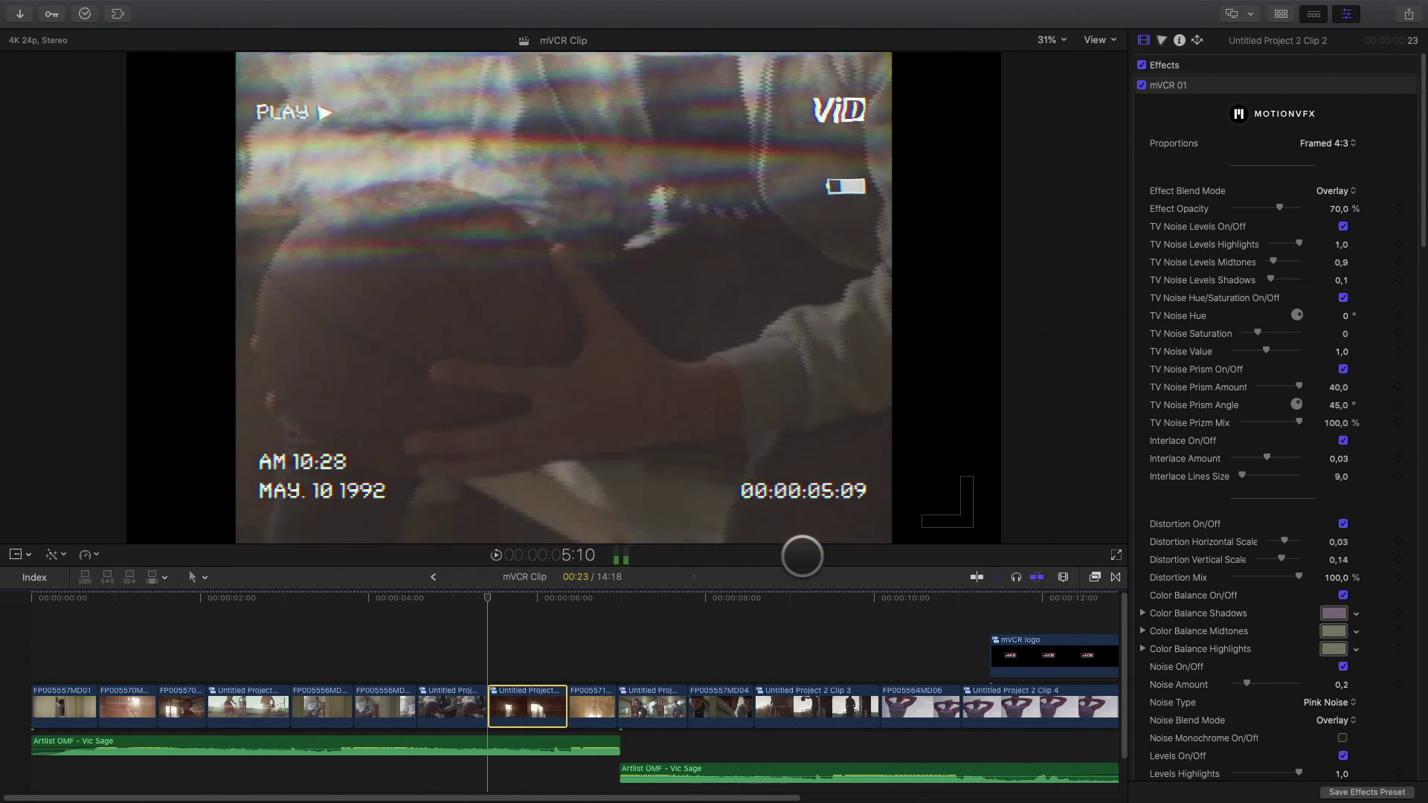
Keep the overlay's timecode base at Project and preview the clip around 6:00.
scroll(1220, 560, down, 15)
scroll(1220, 559, down, 2)
click(1337, 538)
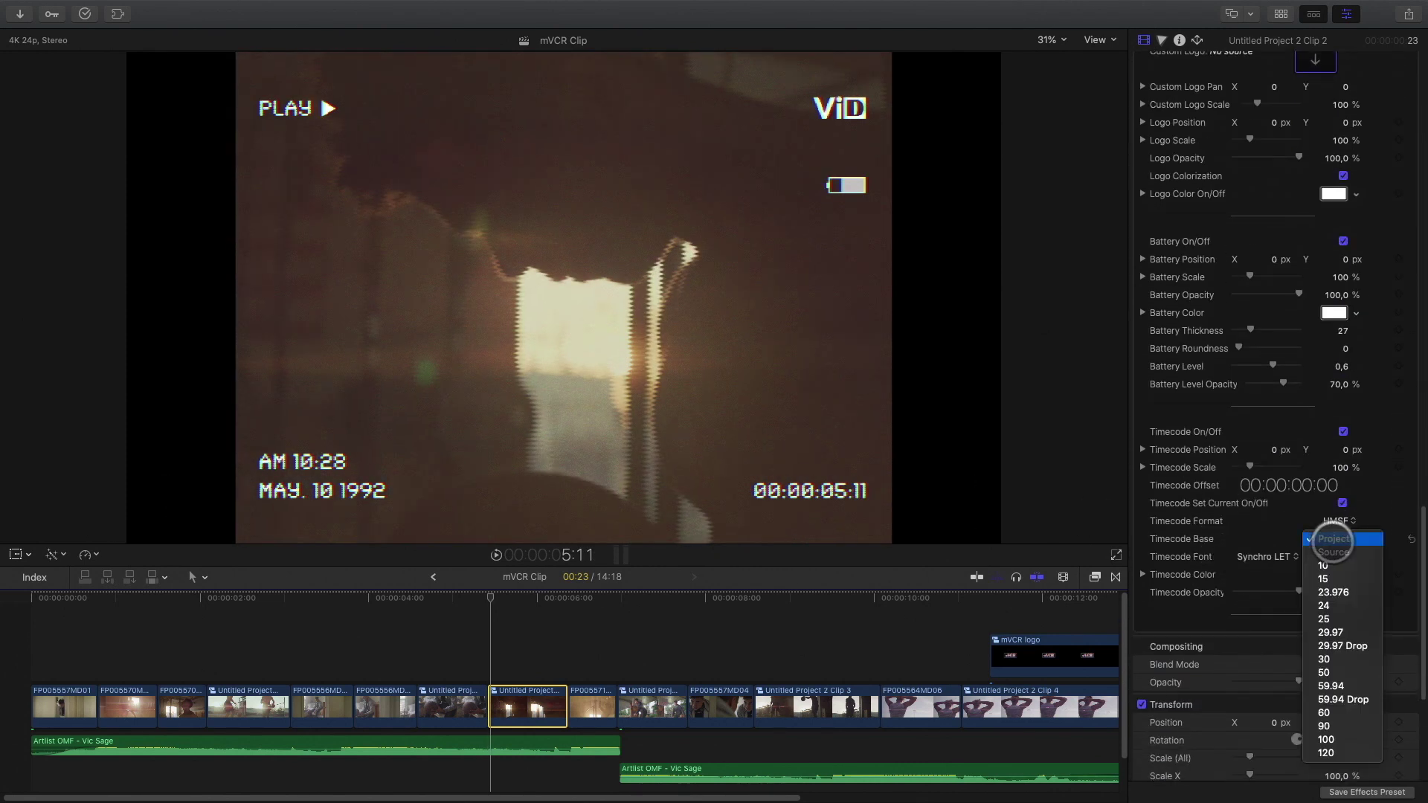
click(1259, 534)
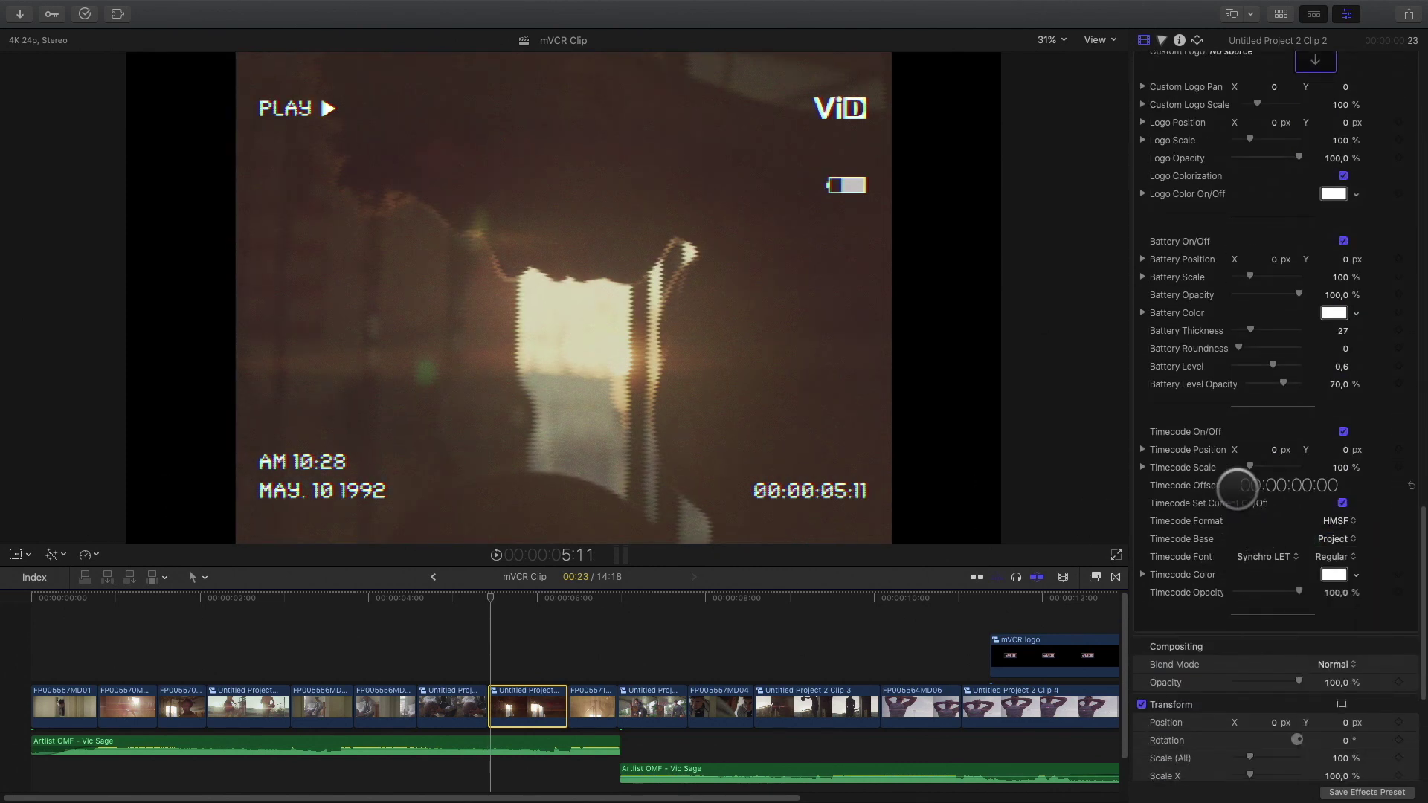
drag(491, 599, 627, 610)
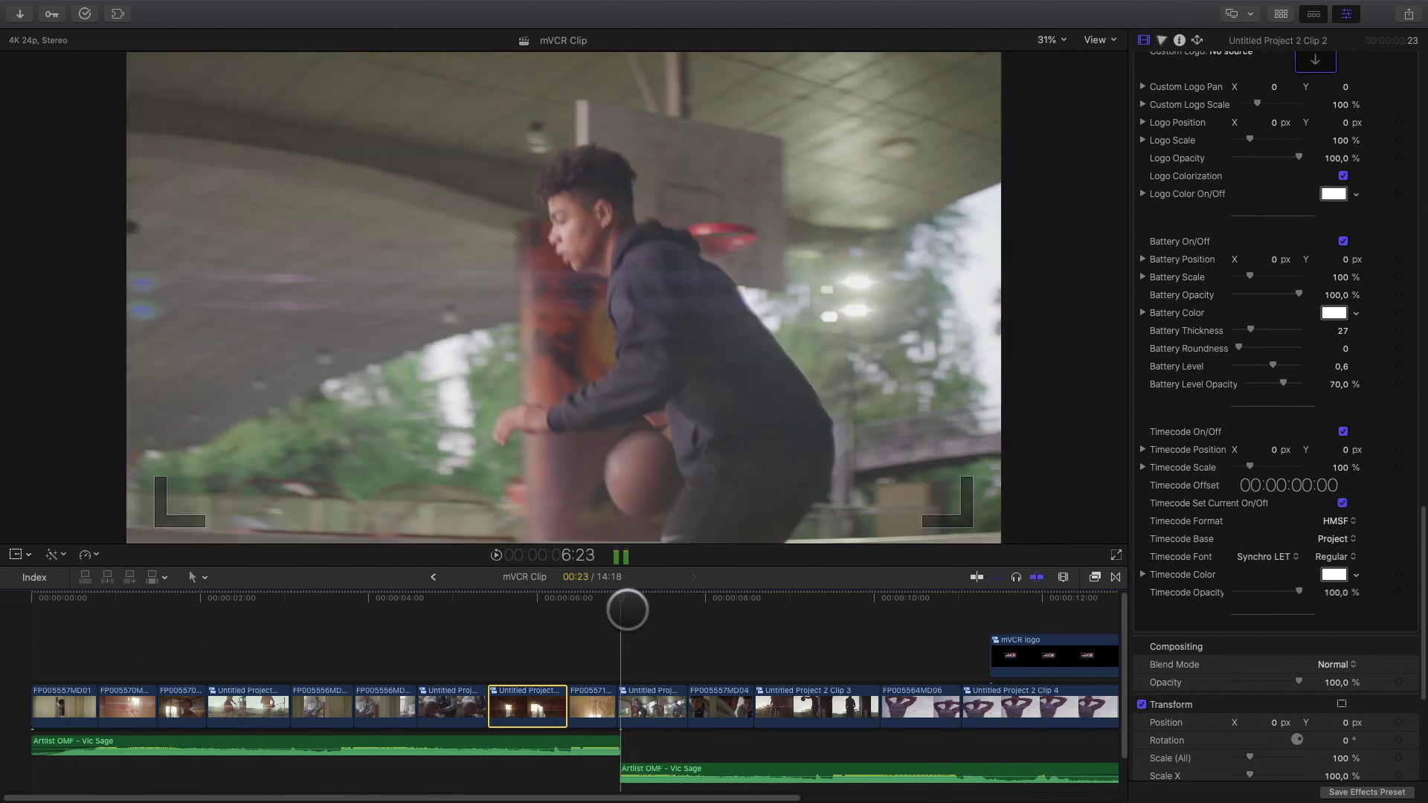
Apply mVCR 06 to Untitled Project 2 Clip 6 and scrub to preview its REW 1988 look.
click(650, 704)
click(1095, 577)
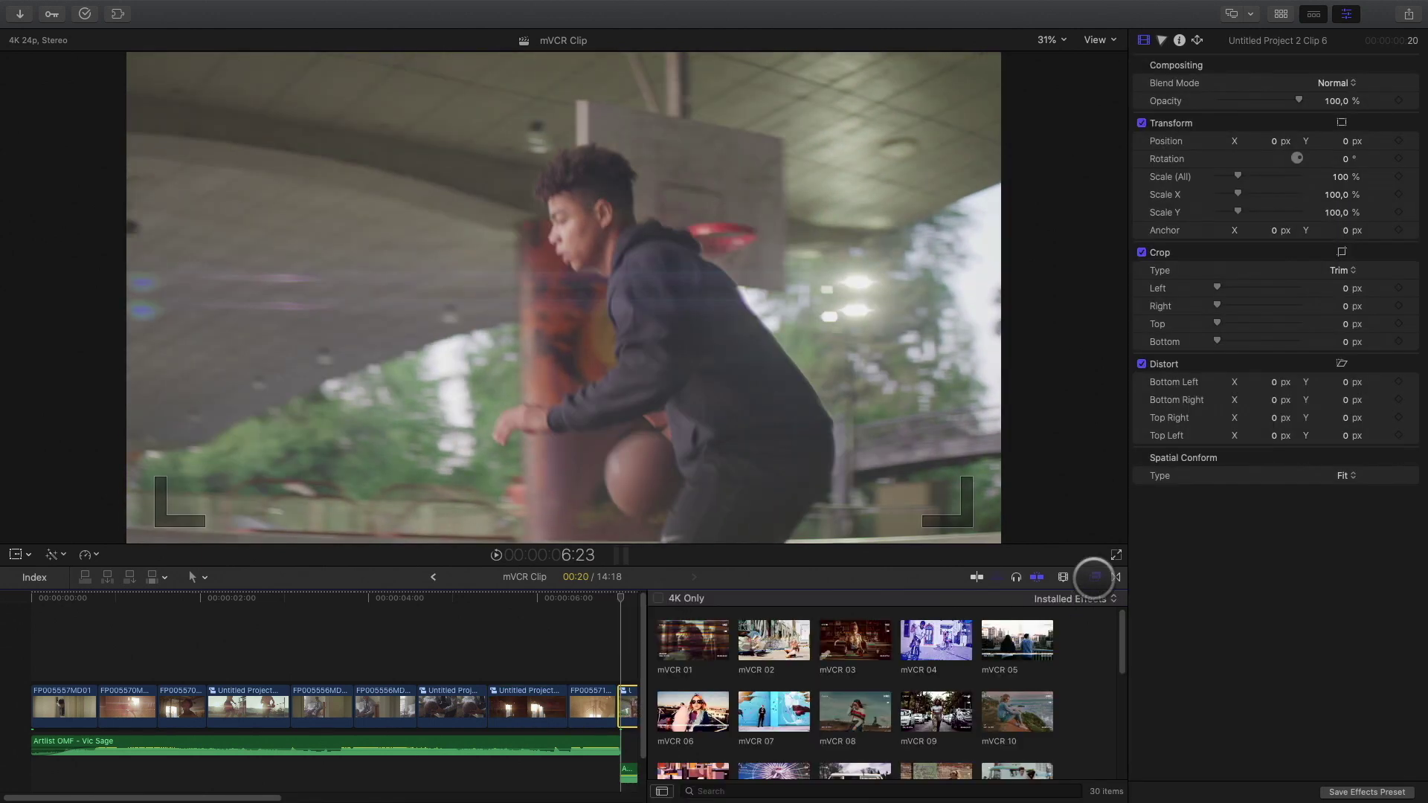
scroll(924, 697, down, 1)
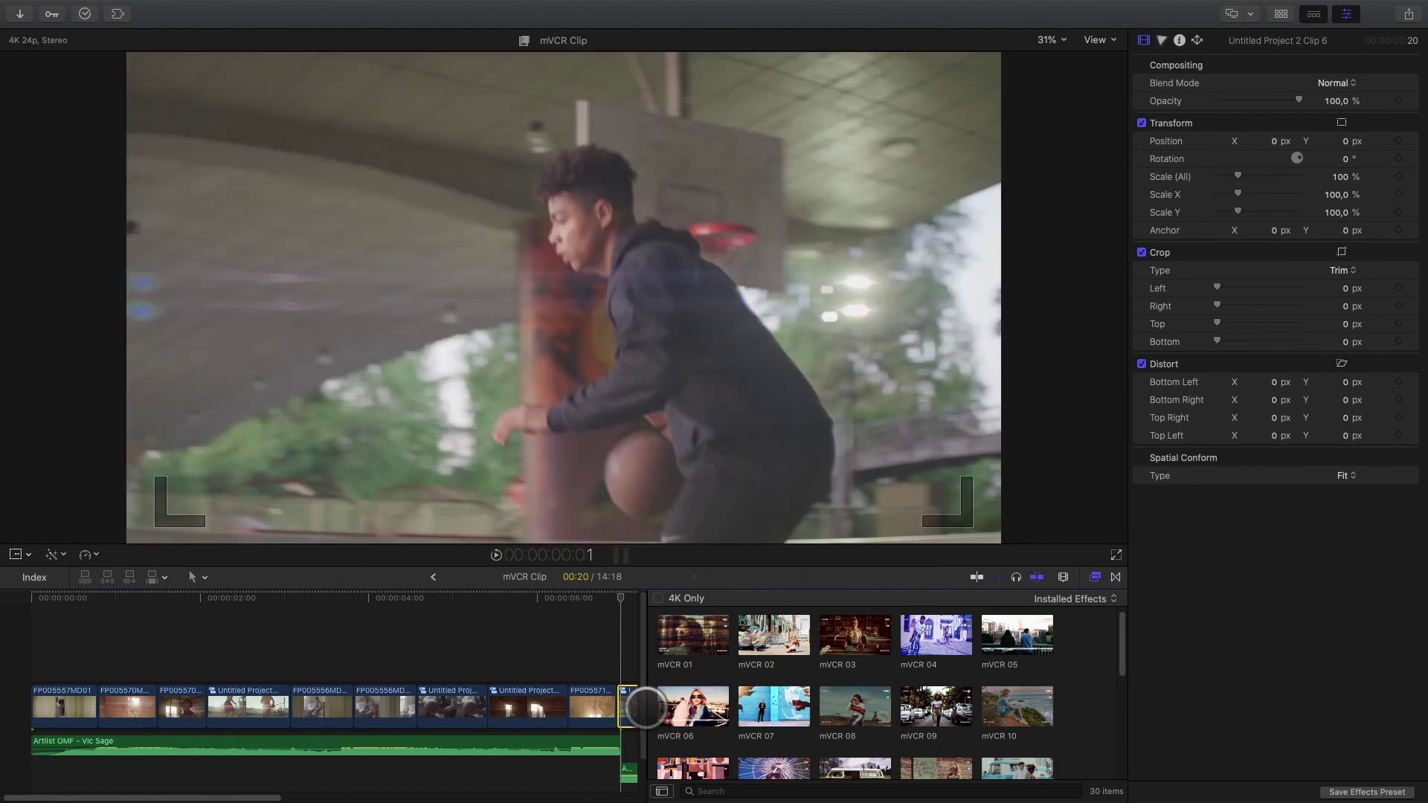
drag(645, 703, 834, 701)
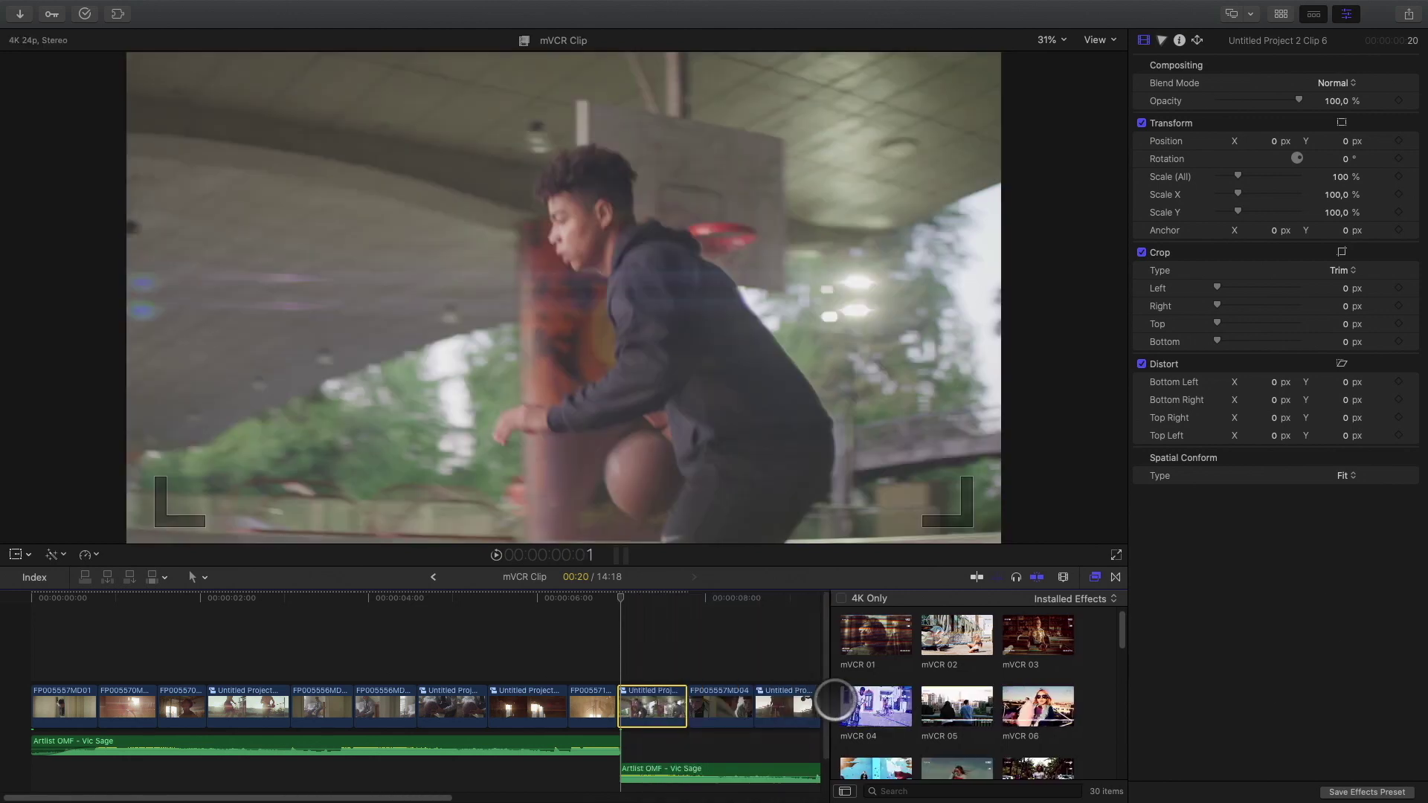
drag(1000, 697, 651, 688)
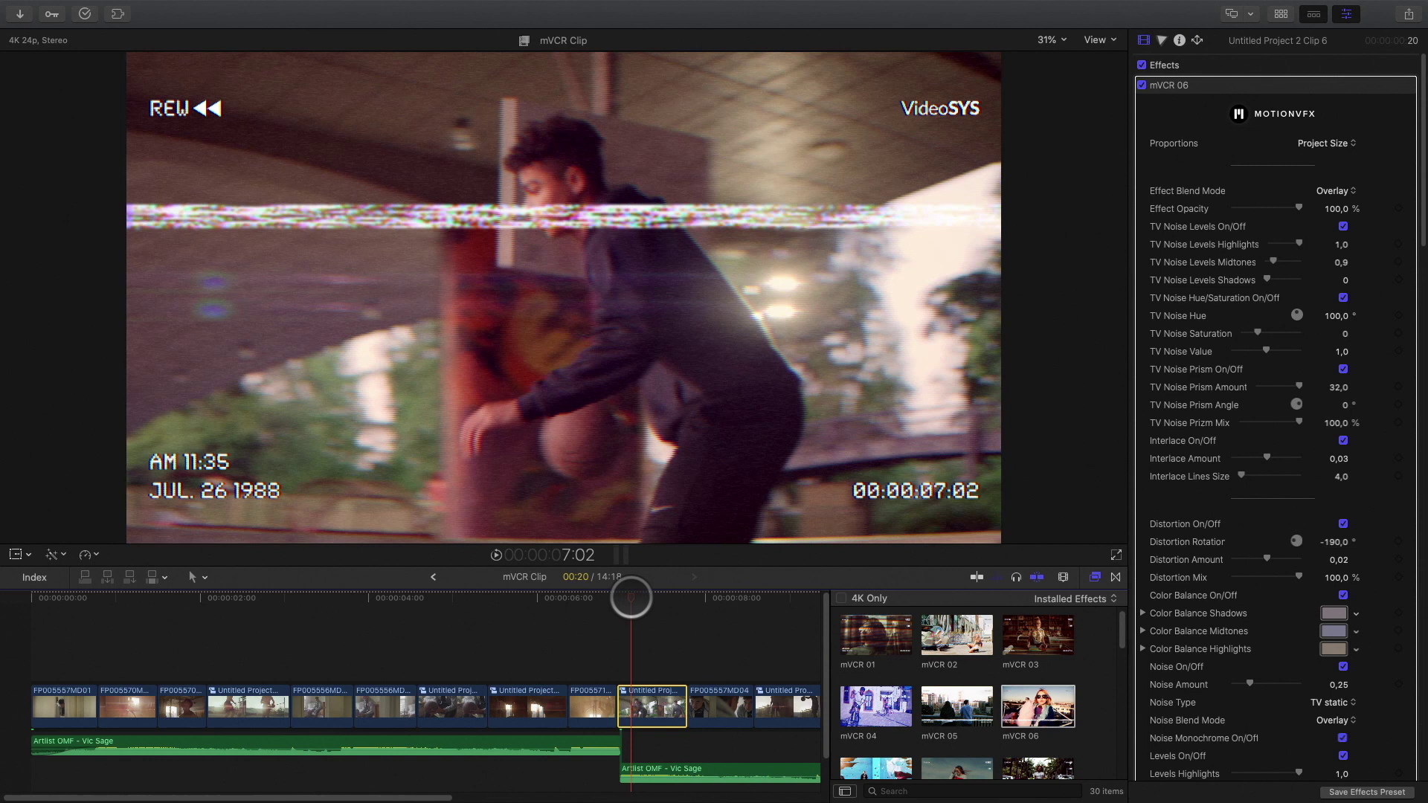
mouse_move(632, 596)
mouse_down()
mouse_move(673, 593)
mouse_move(638, 594)
mouse_move(651, 598)
mouse_up()
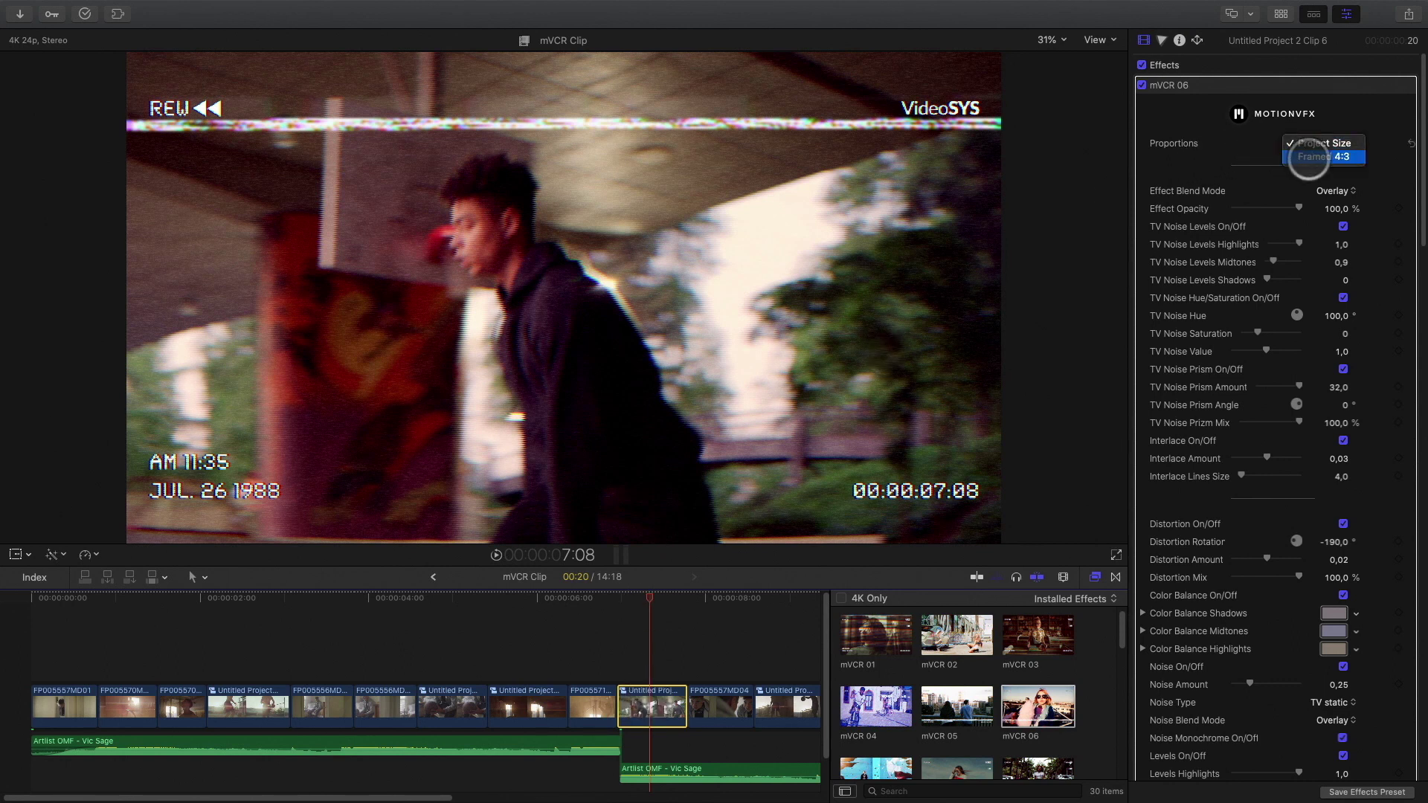
Give Clip 6's mVCR 06 Framed 4:3, shadows 0,3, interlace lines 6,0, colour balance off, highlights 0,77.
click(1308, 158)
drag(1267, 280, 1276, 280)
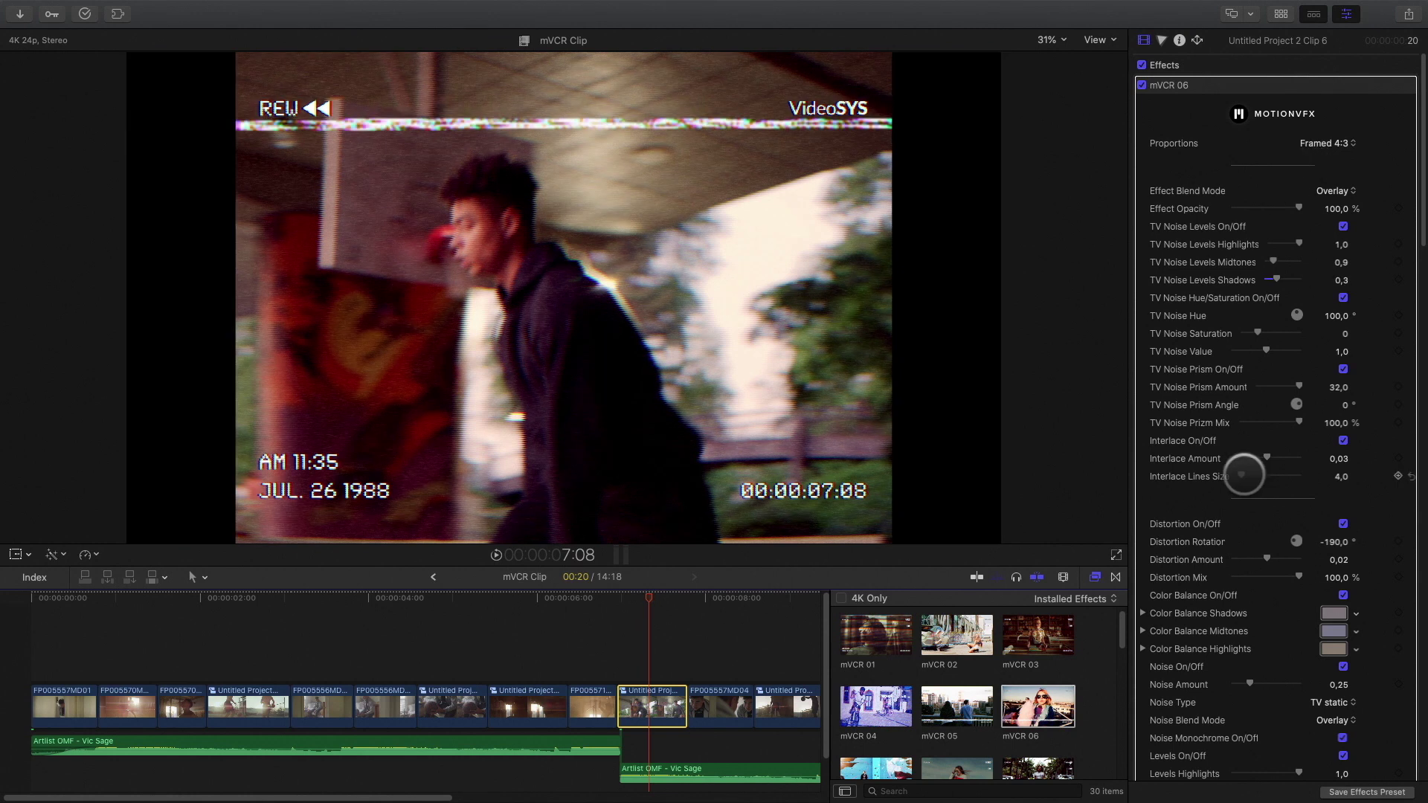
click(1339, 477)
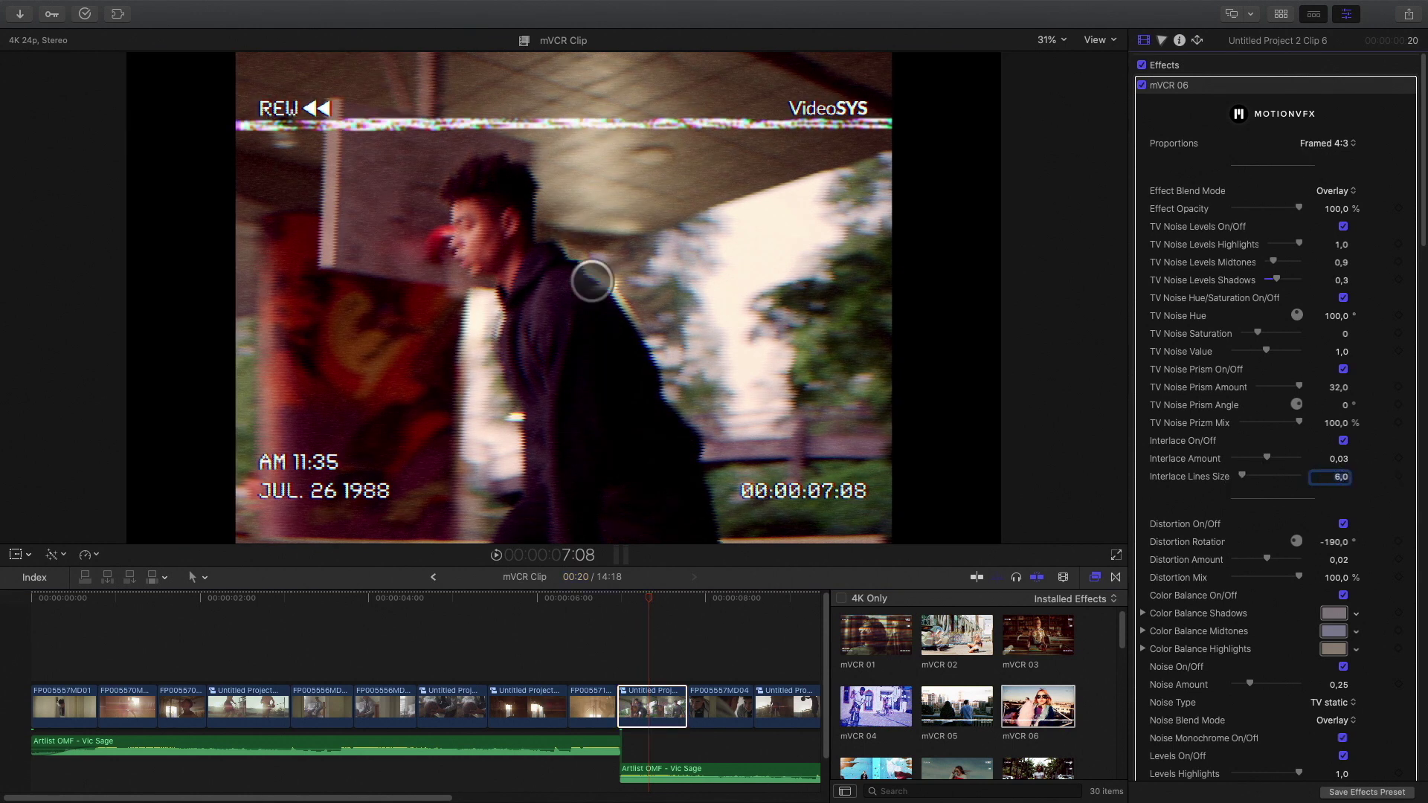
scroll(1237, 516, down, 4)
click(1344, 443)
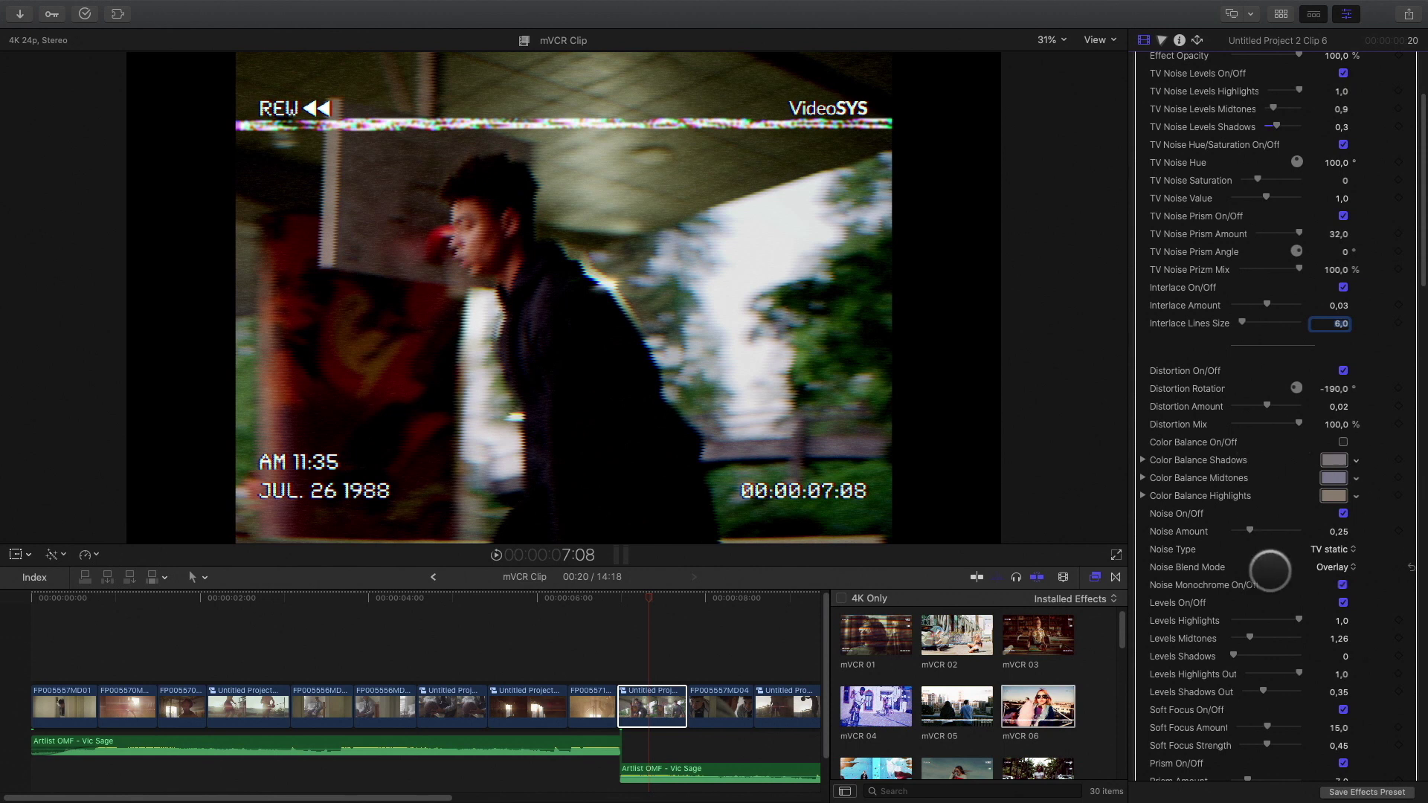
drag(1295, 618, 1253, 636)
mouse_move(651, 596)
mouse_down()
mouse_move(637, 594)
mouse_move(665, 594)
mouse_up()
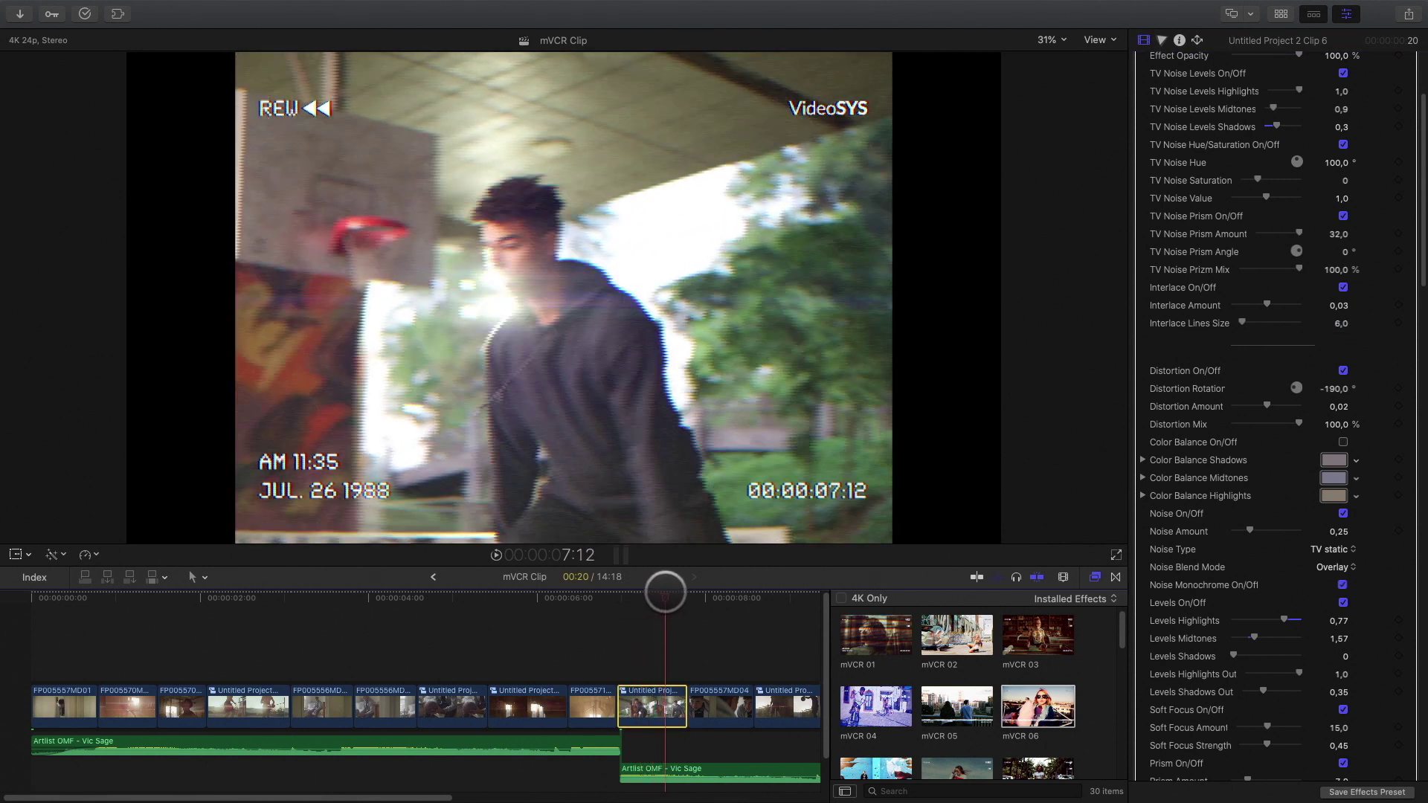
scroll(652, 637, right, 5)
drag(554, 600, 656, 602)
Apply the mVCR 30 effect to Untitled Project 2 Clip 3.
click(637, 713)
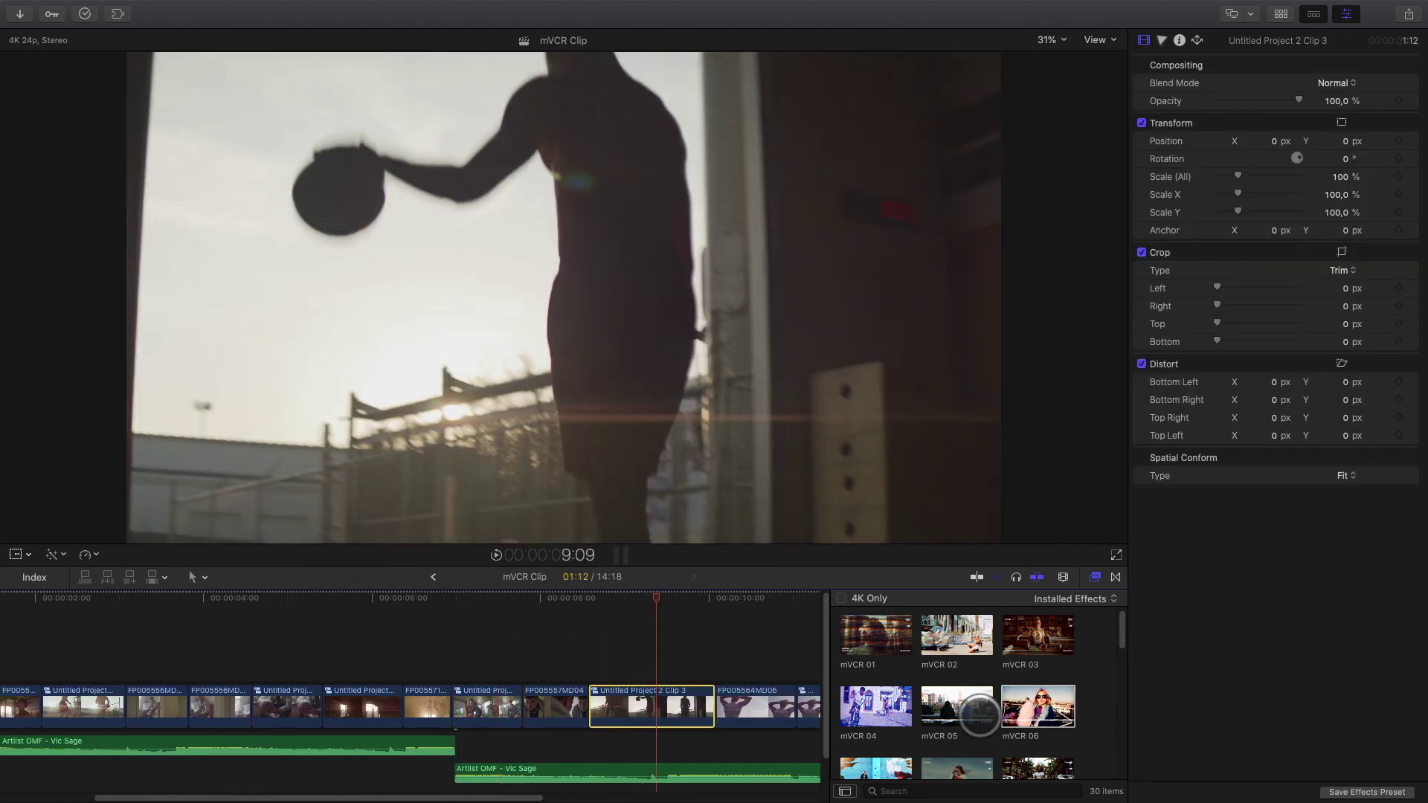
scroll(979, 716, down, 10)
mouse_move(1038, 736)
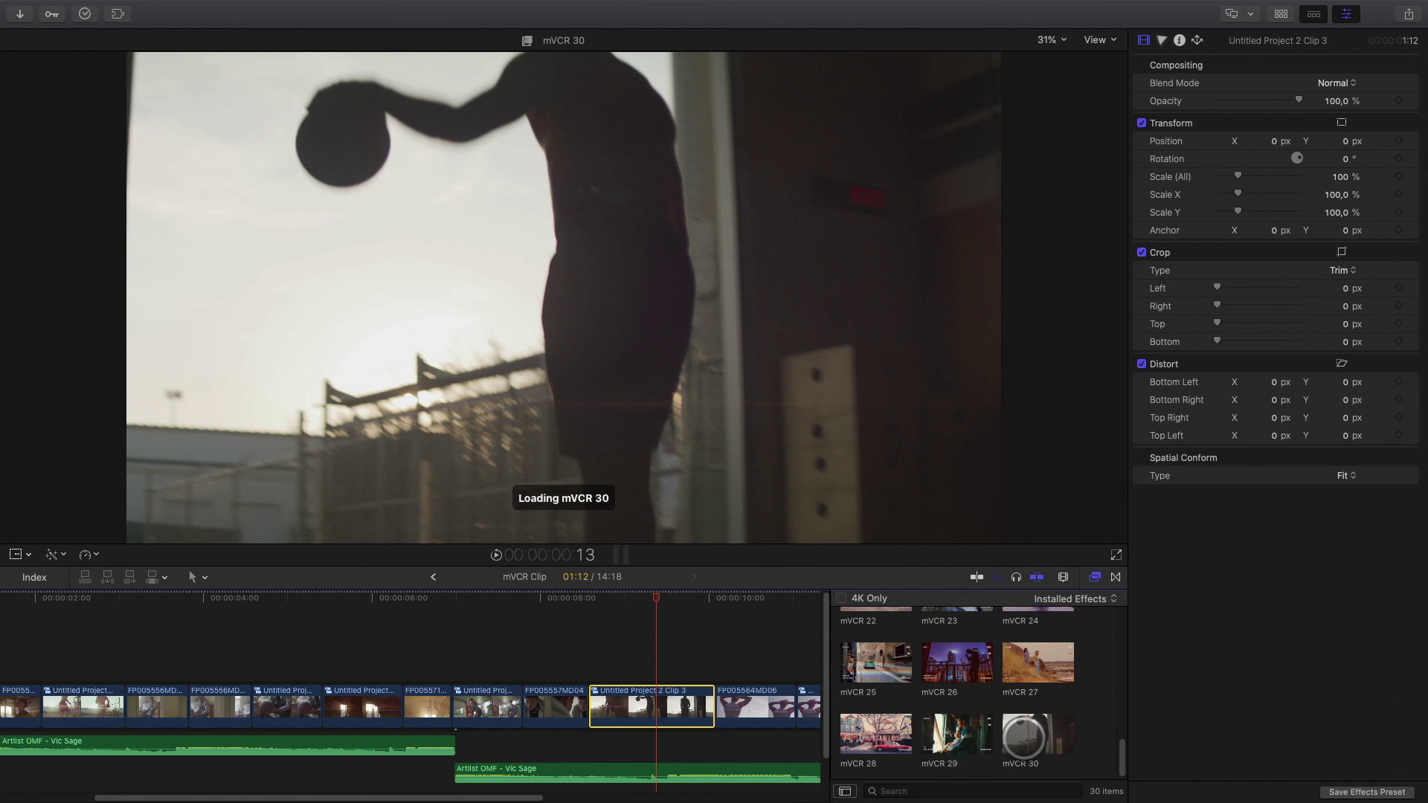
drag(1036, 735, 666, 707)
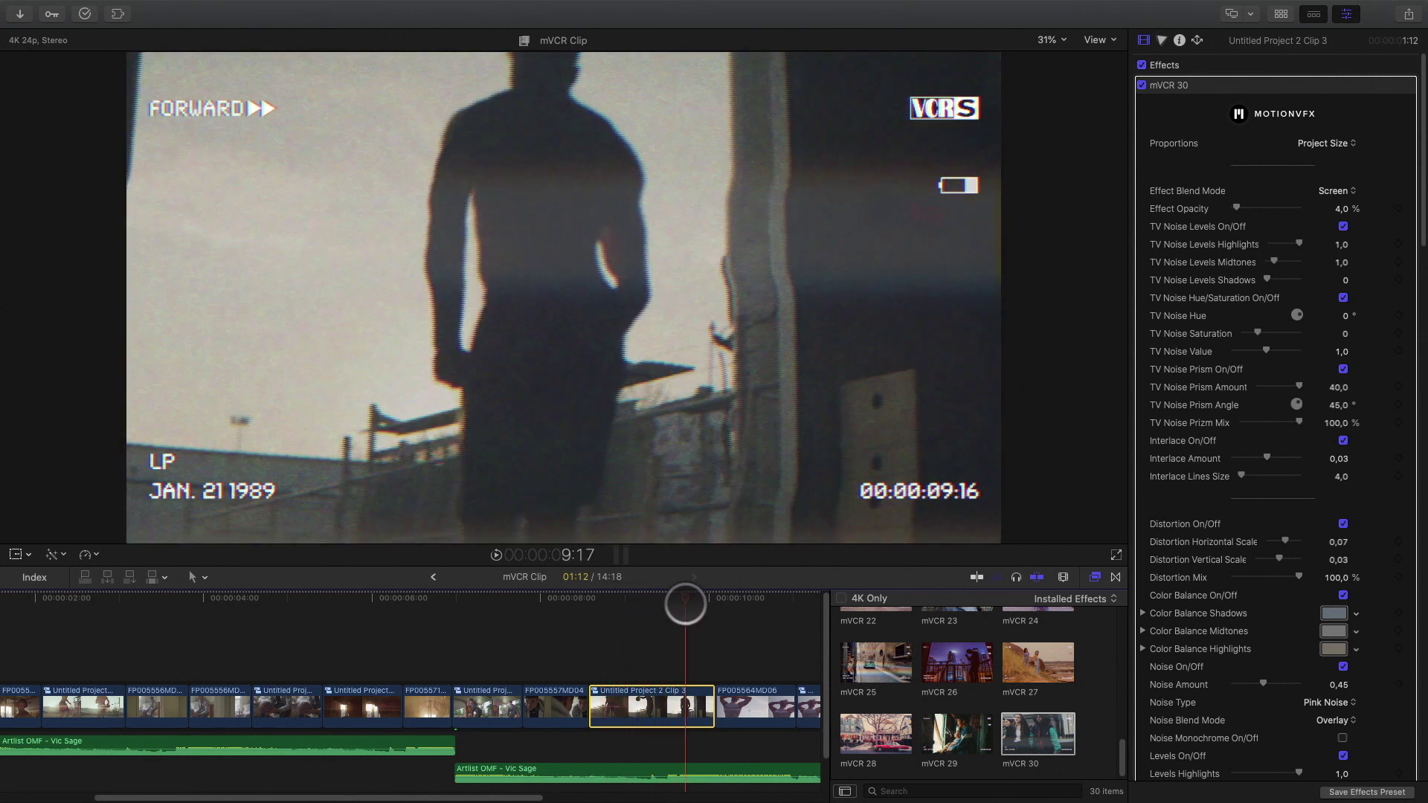
Retime Clip 3 to Fast 2x (200%) and play it back.
key(super+r)
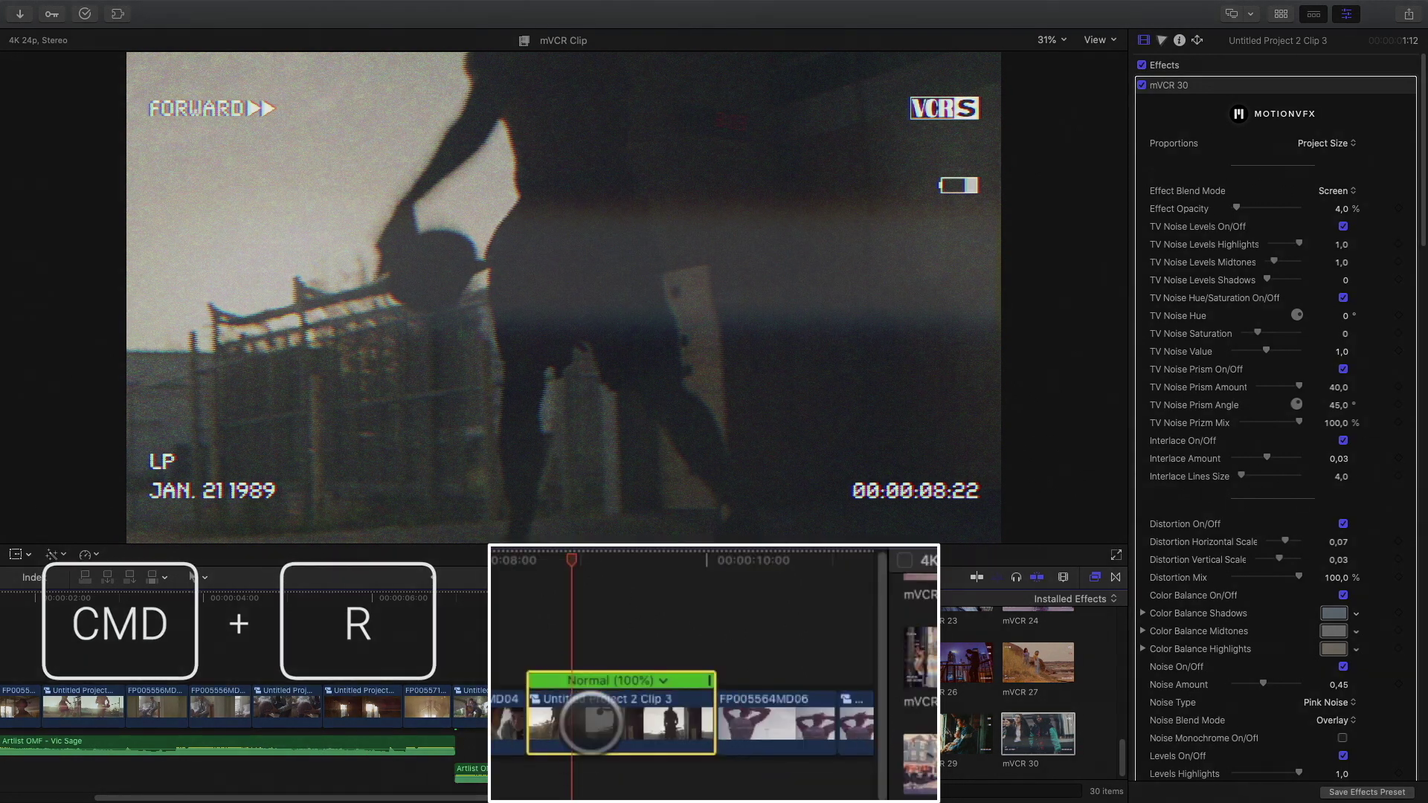
click(663, 680)
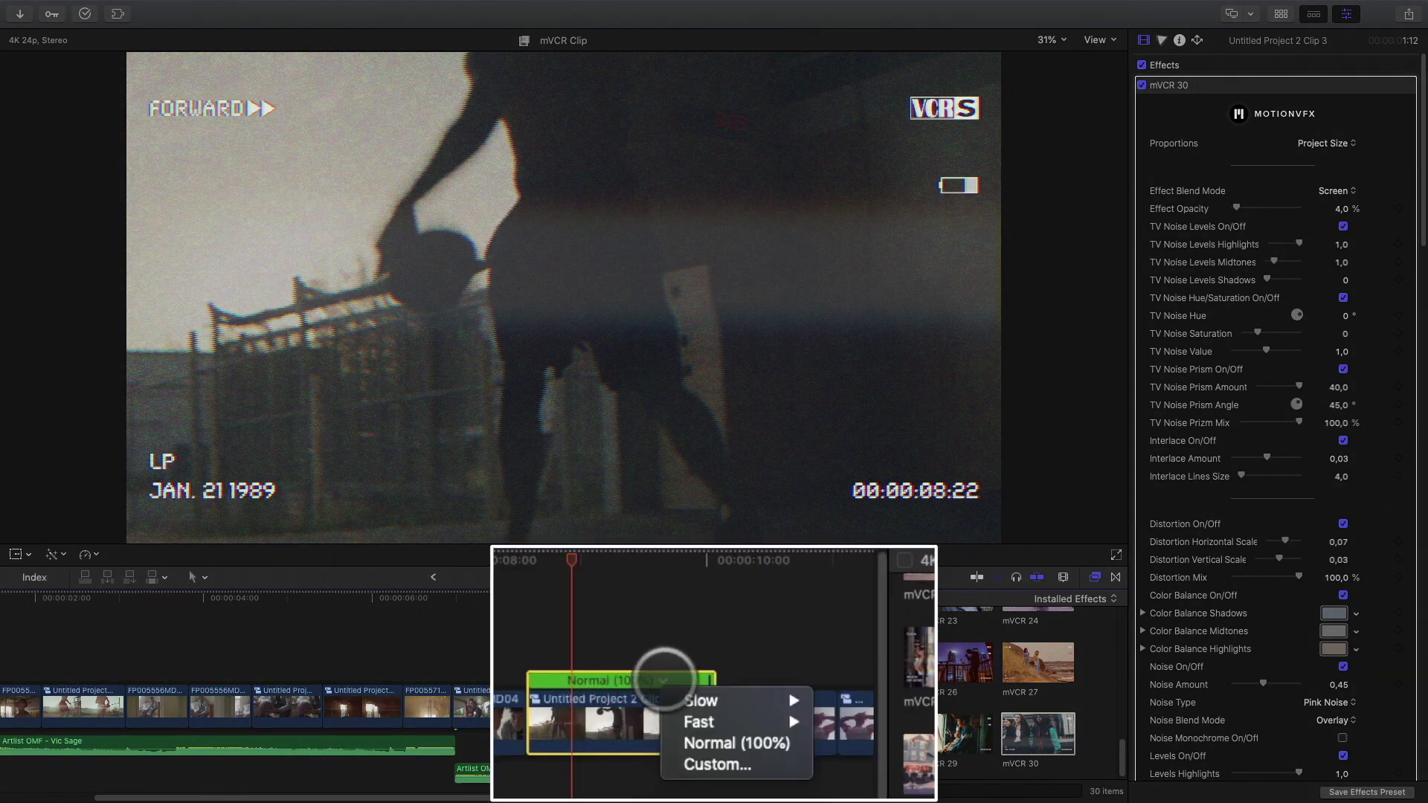
mouse_move(699, 720)
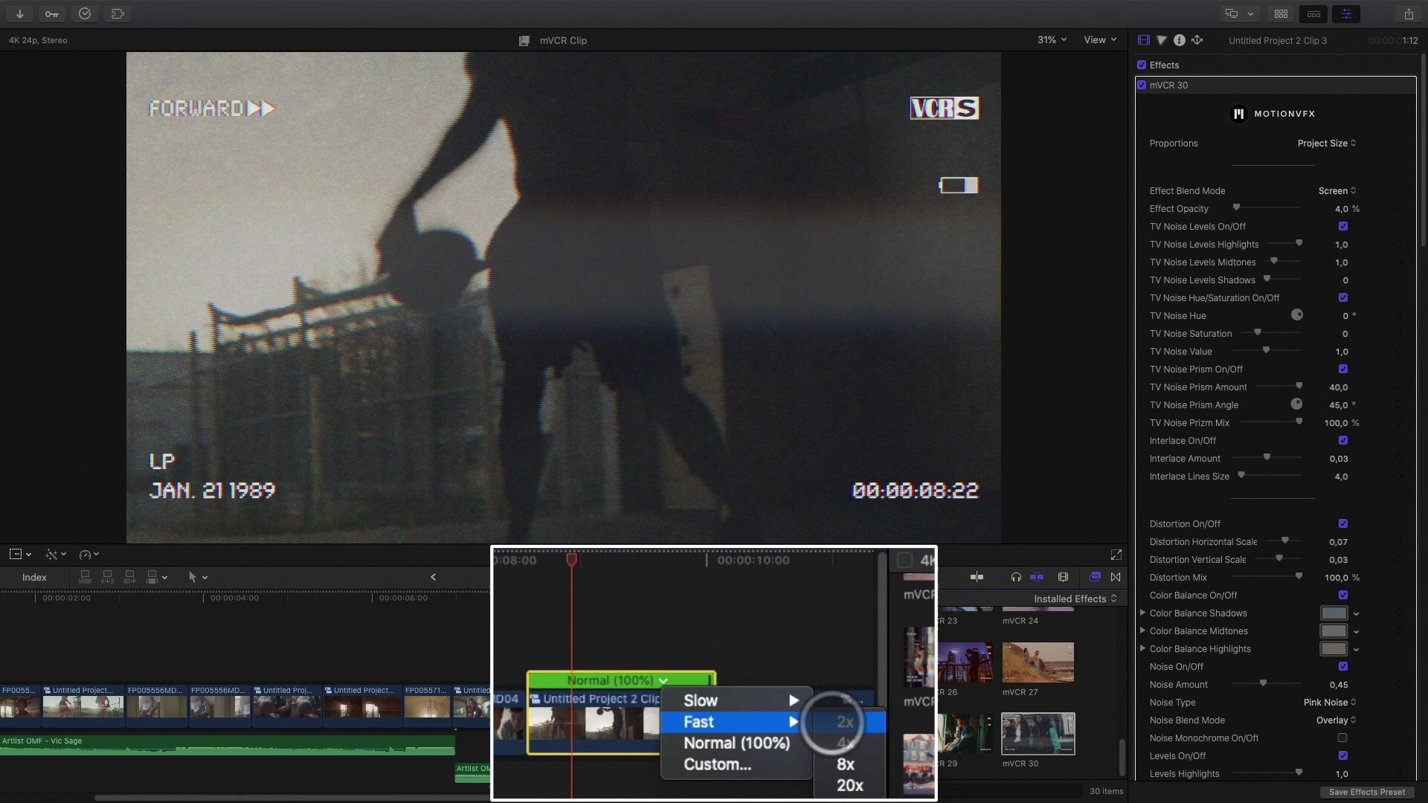
click(845, 721)
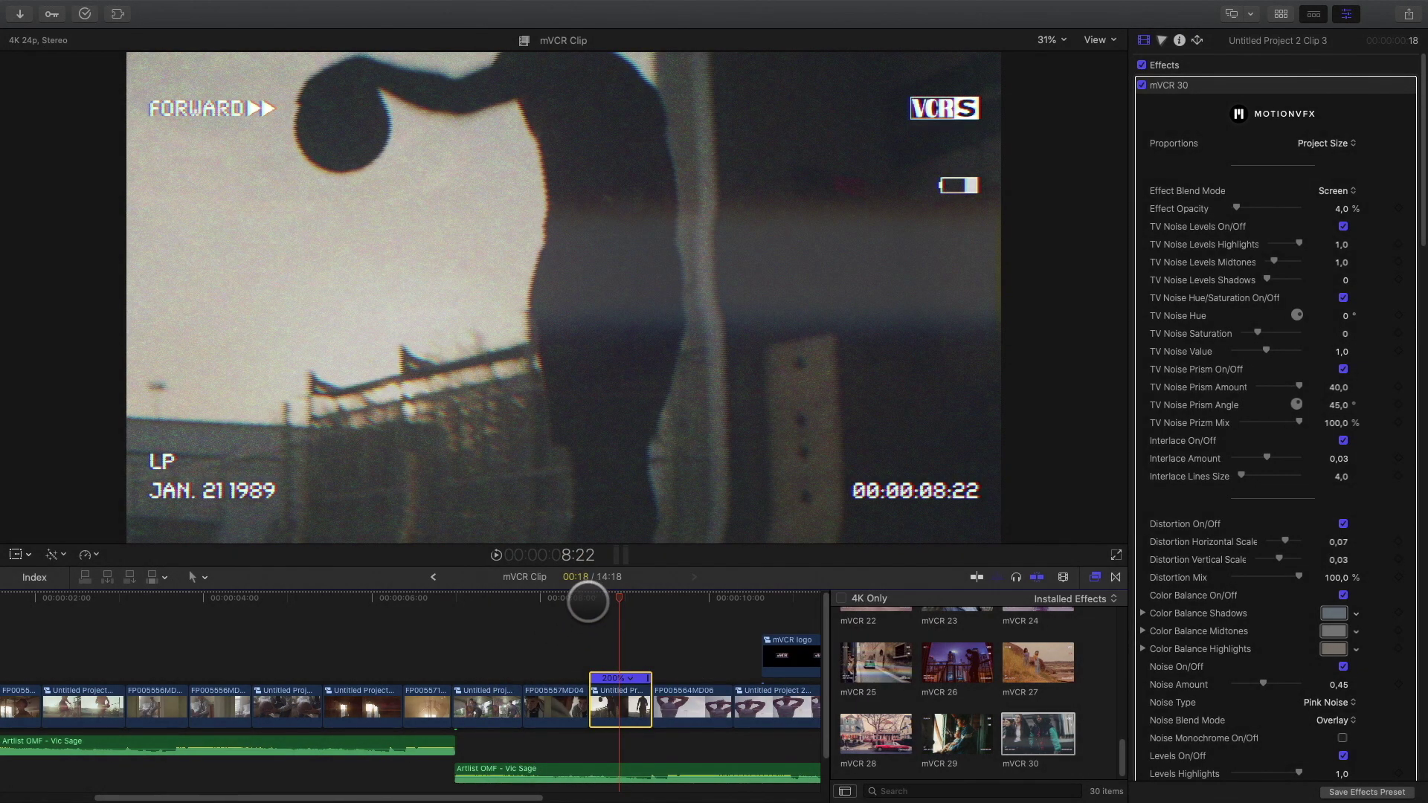
key(space)
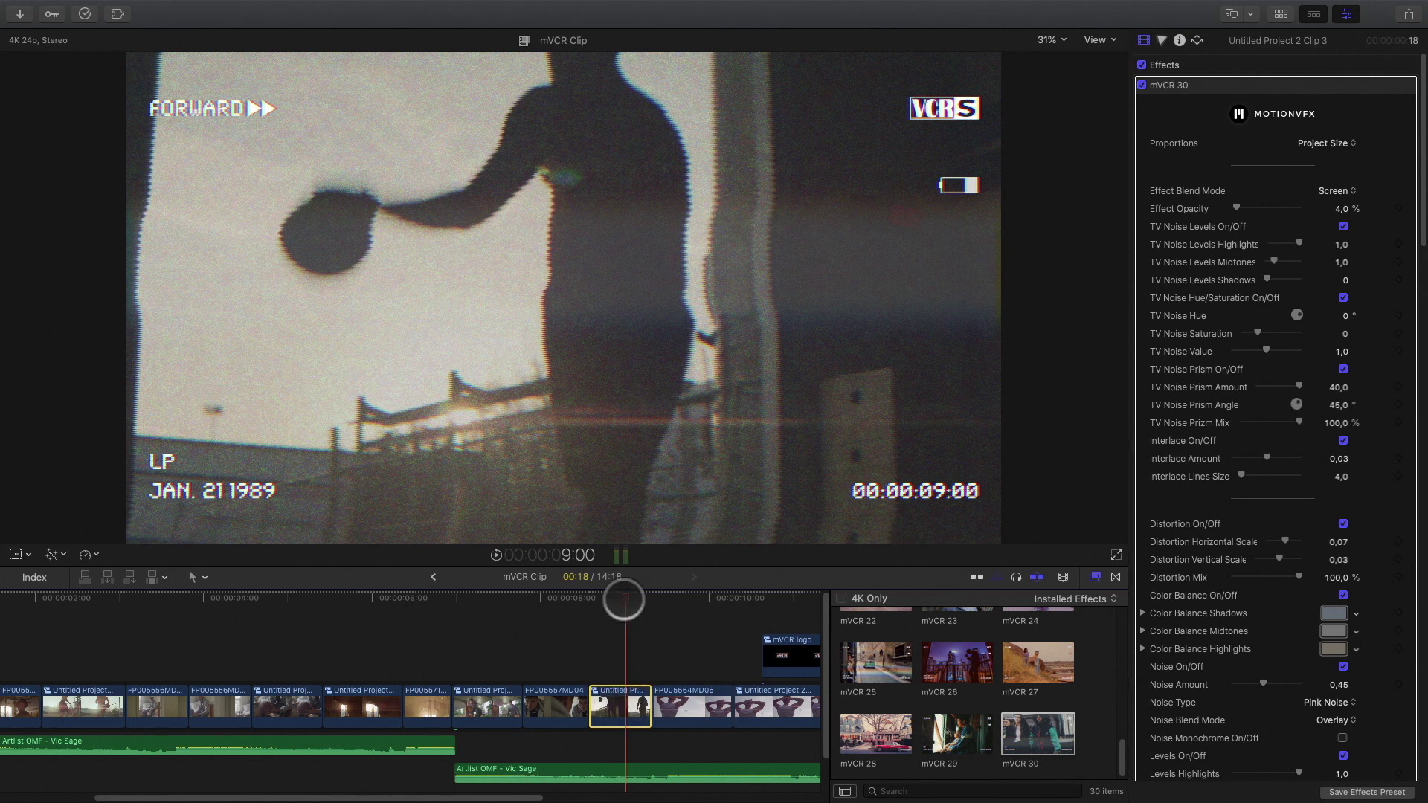
Switch the mVCR 30 overlay's Logo Mode to Custom Logo.
click(606, 637)
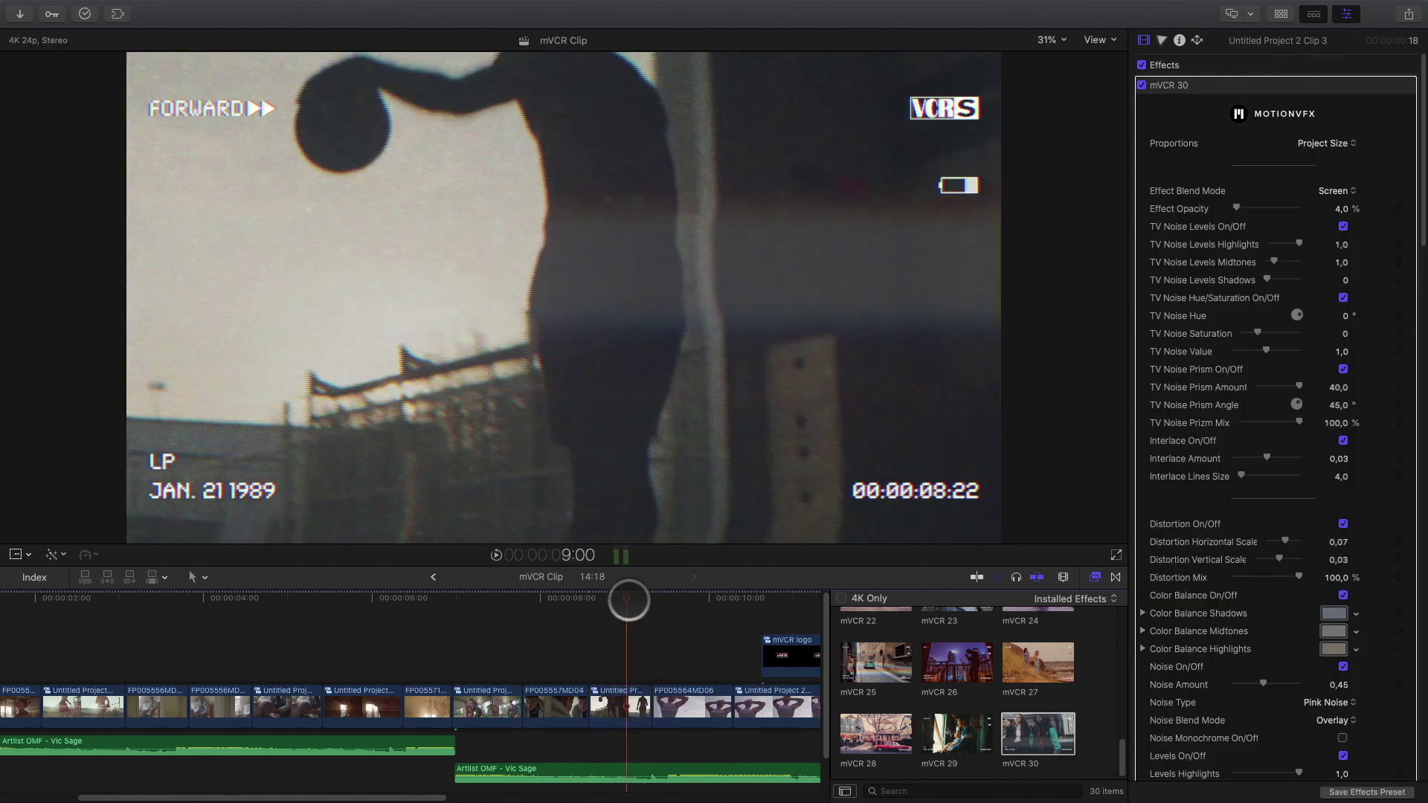
scroll(1197, 439, down, 15)
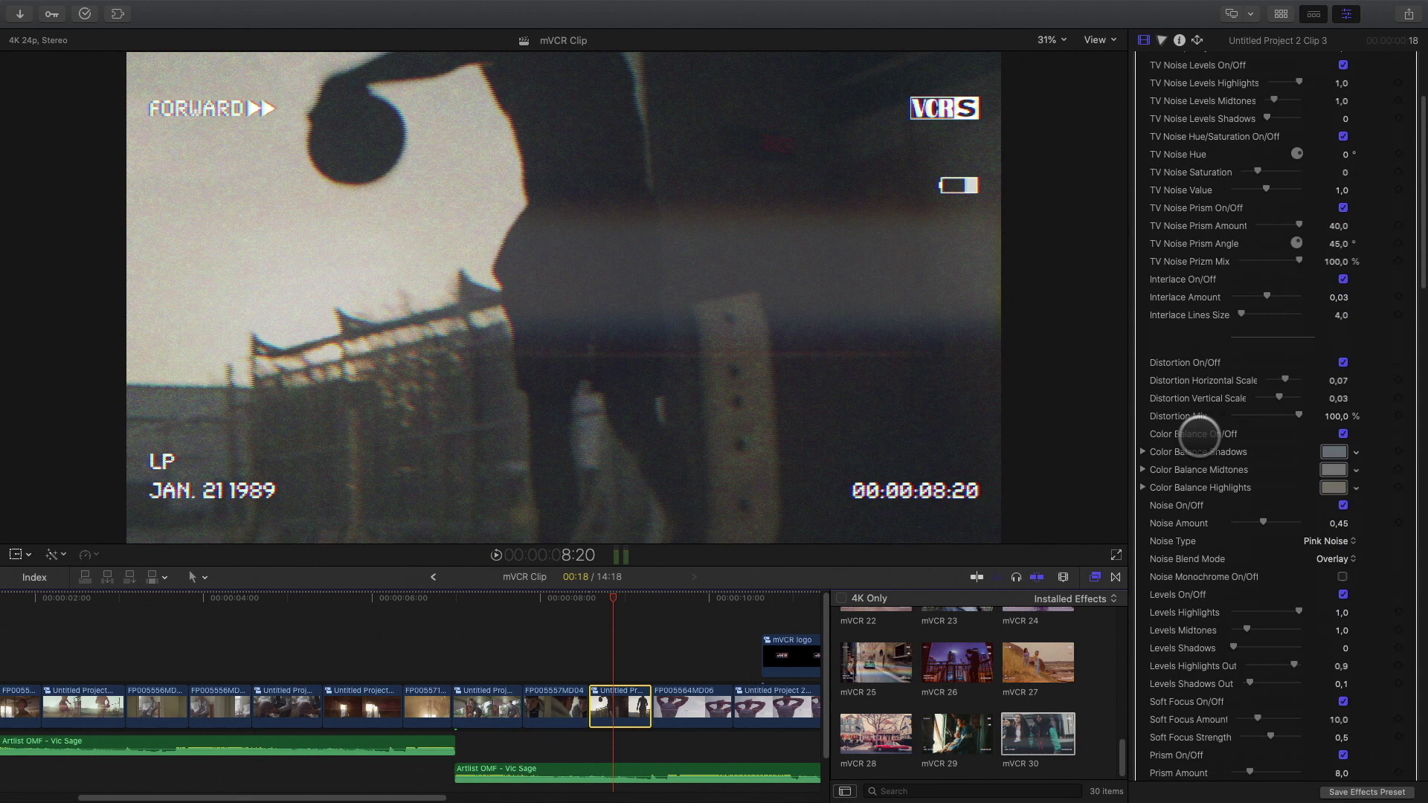
scroll(1199, 437, down, 10)
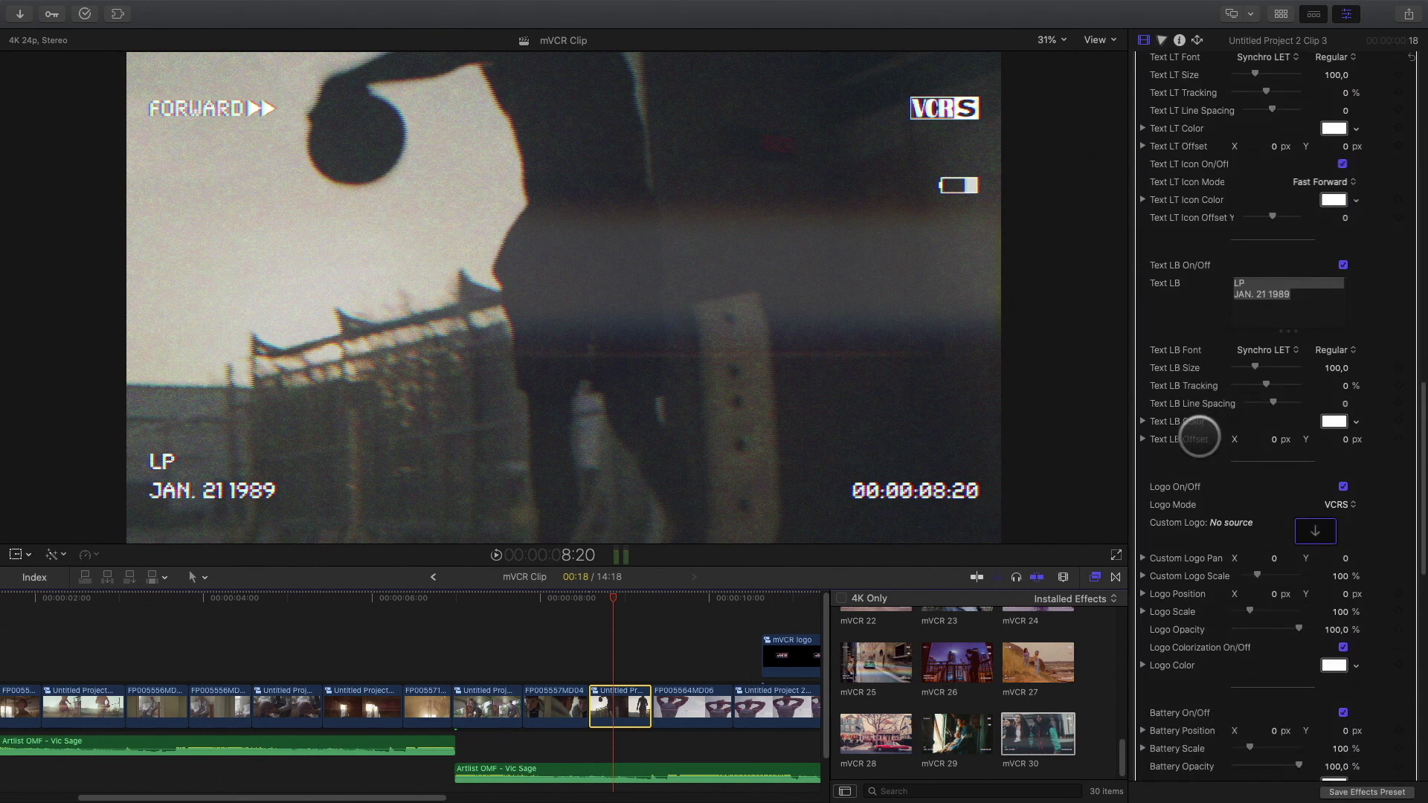
scroll(1199, 437, down, 1)
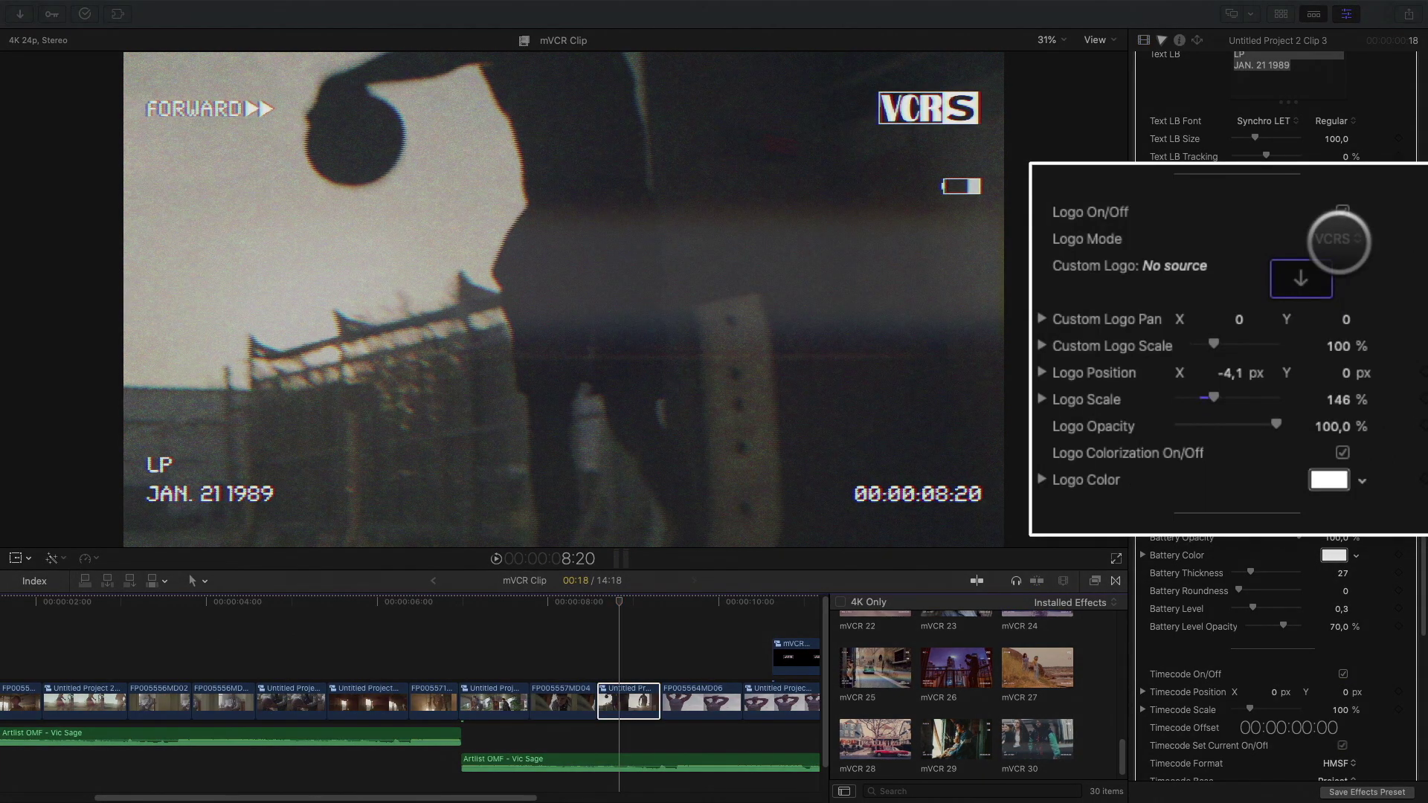
click(1334, 238)
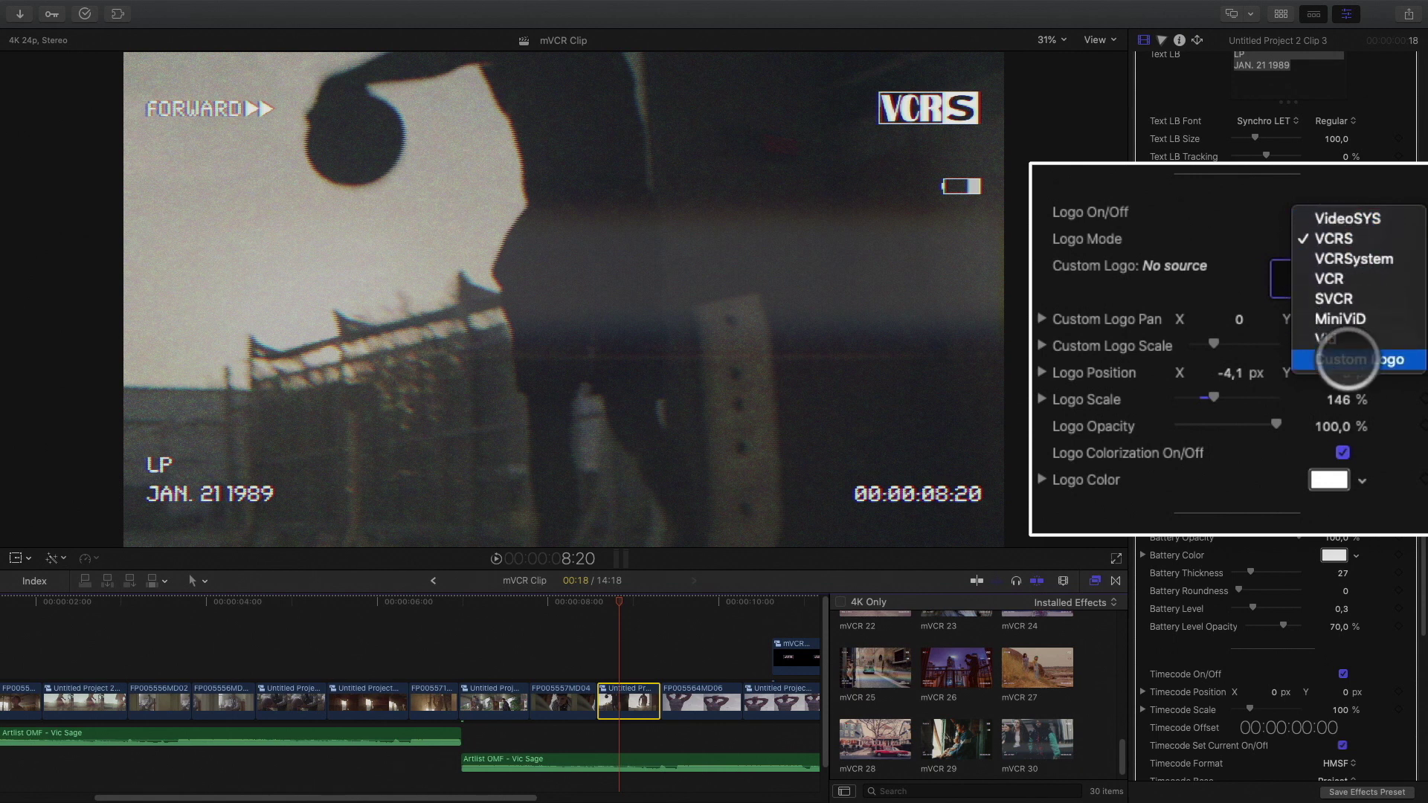
click(1348, 360)
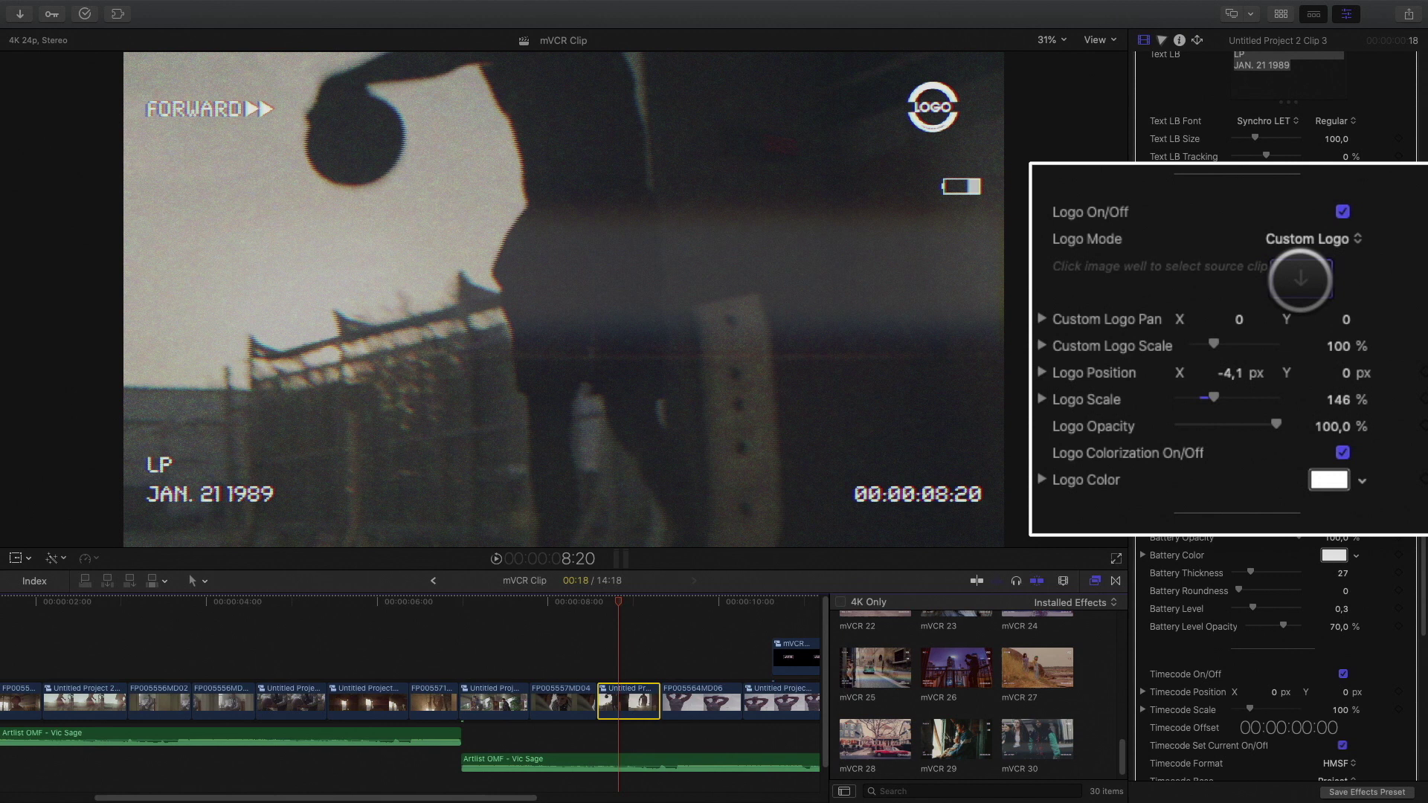
Use the Hi5 Logo clip as the custom logo and scale it to 47%.
click(1301, 278)
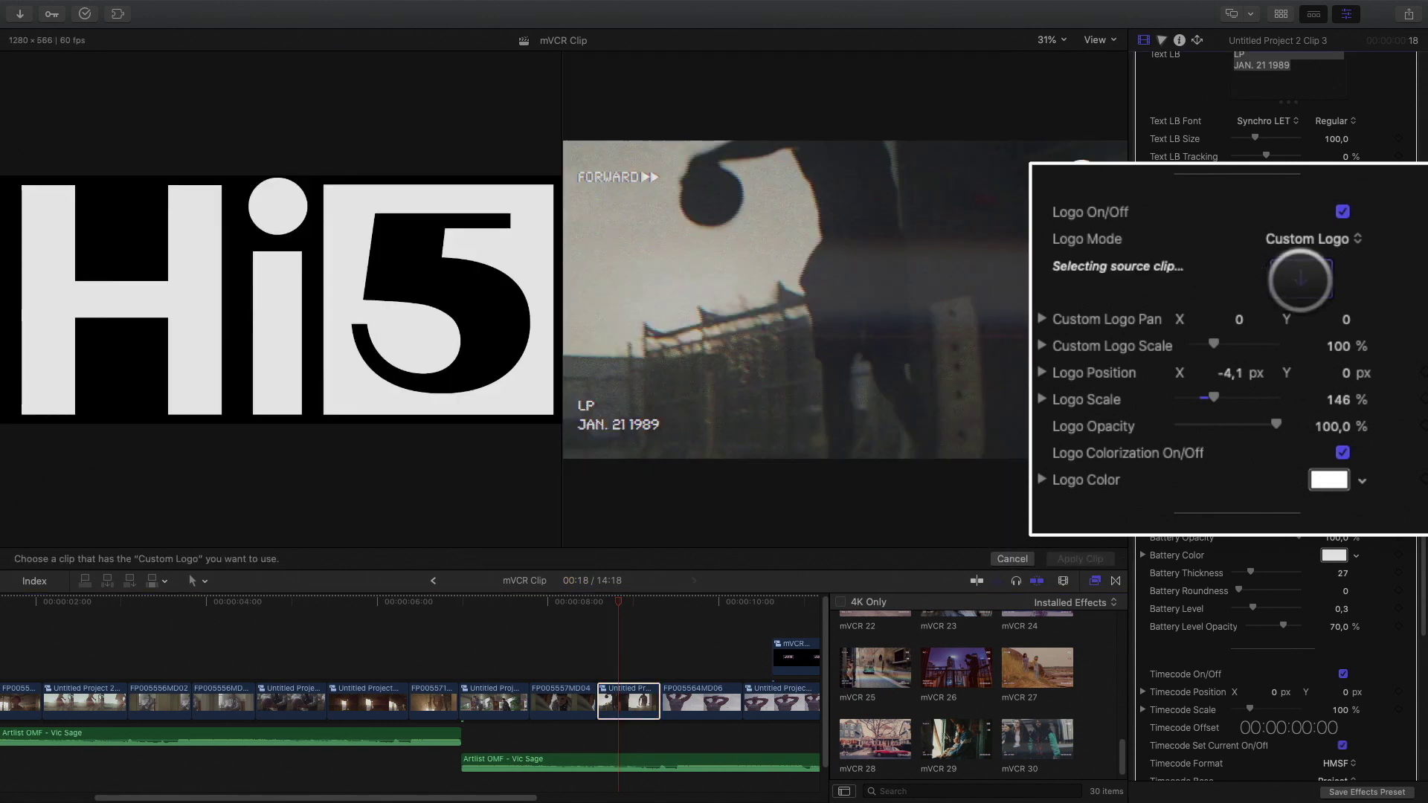
click(1281, 14)
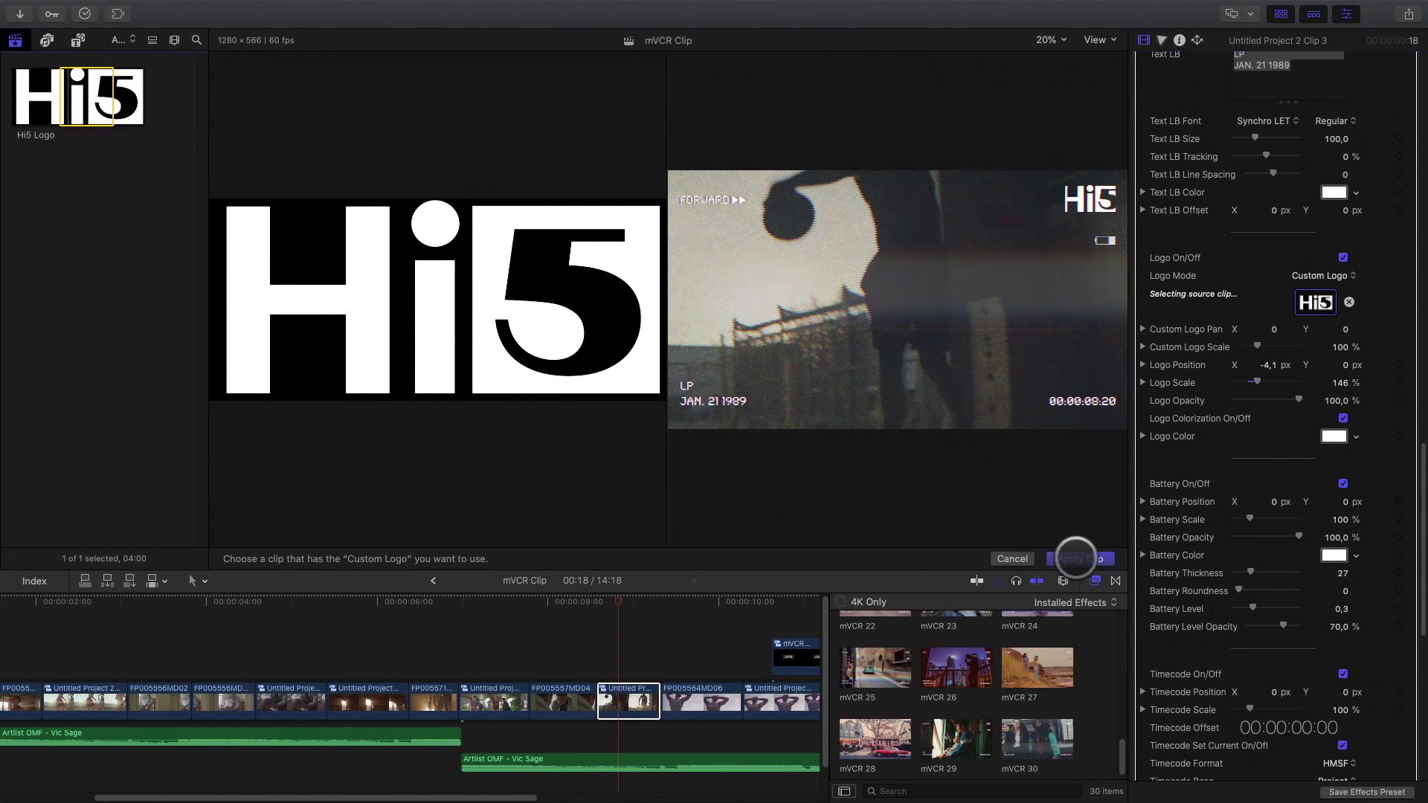
click(1076, 558)
click(1280, 14)
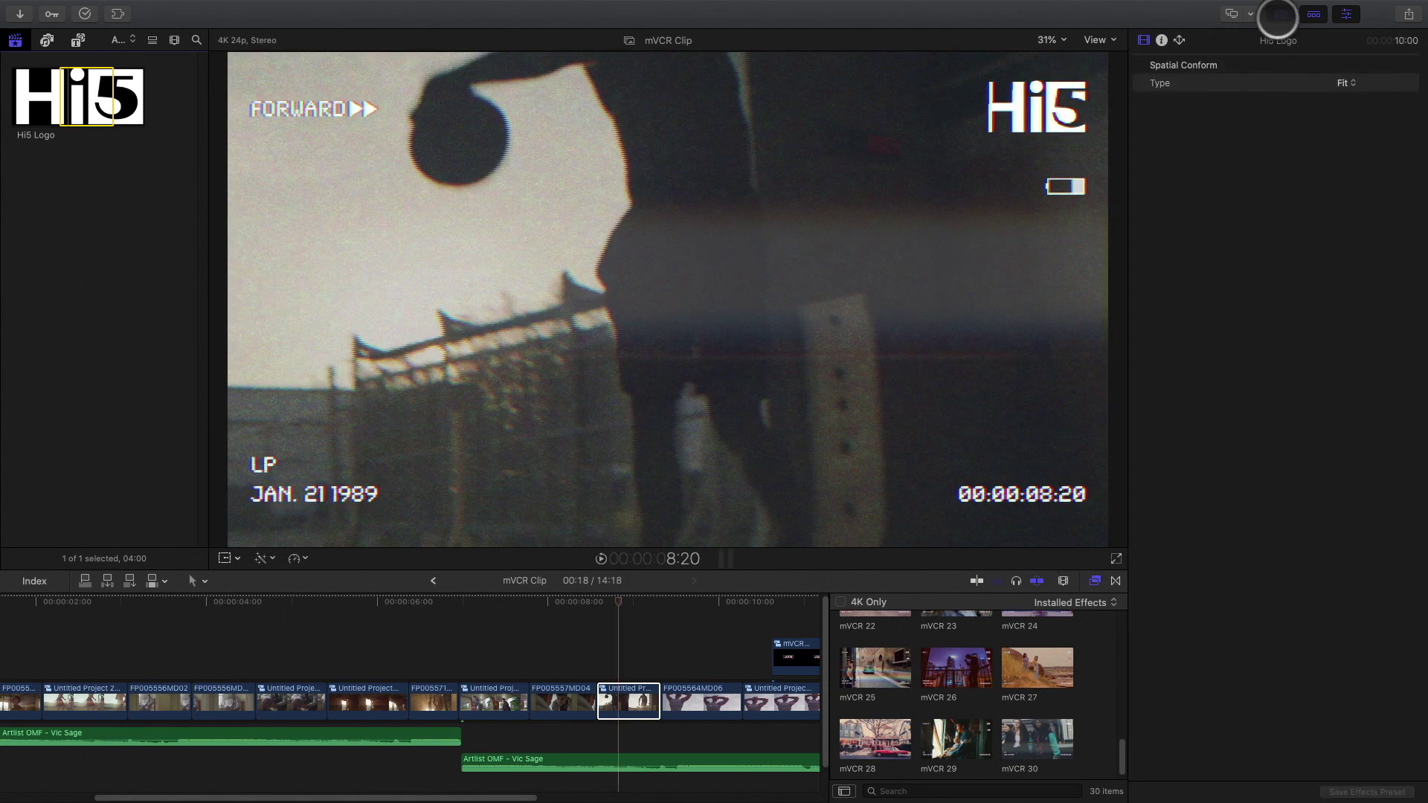
click(928, 111)
scroll(1240, 513, down, 15)
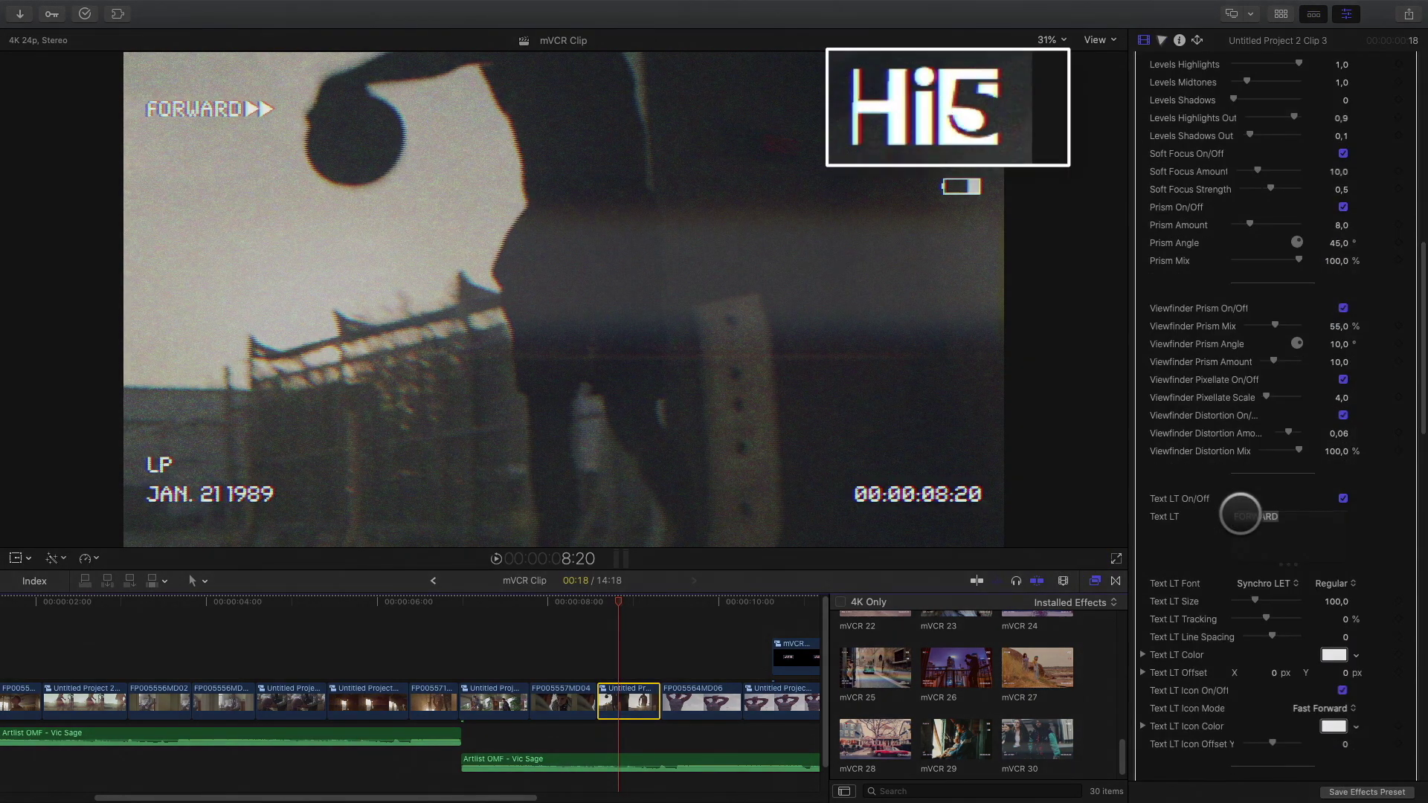
drag(1264, 425, 1250, 425)
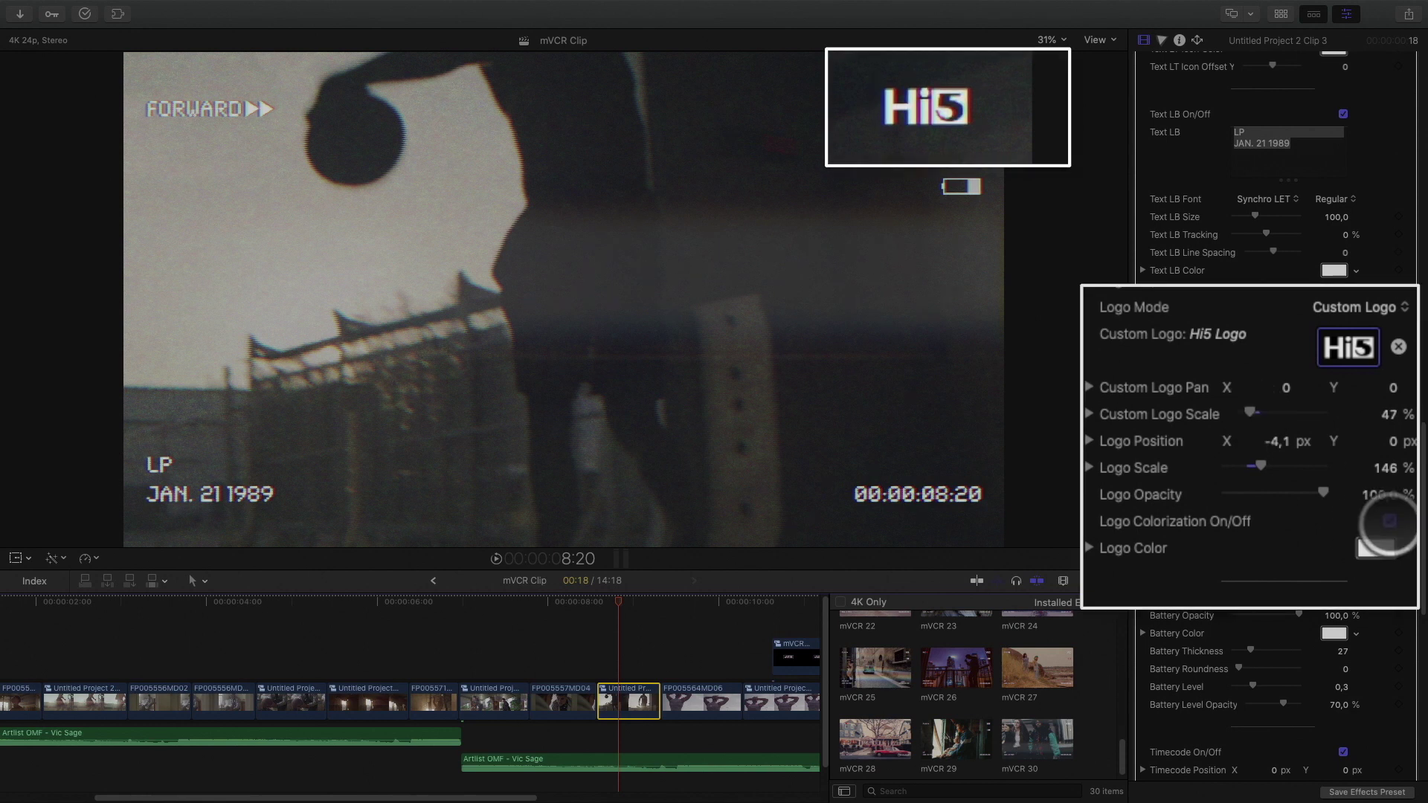